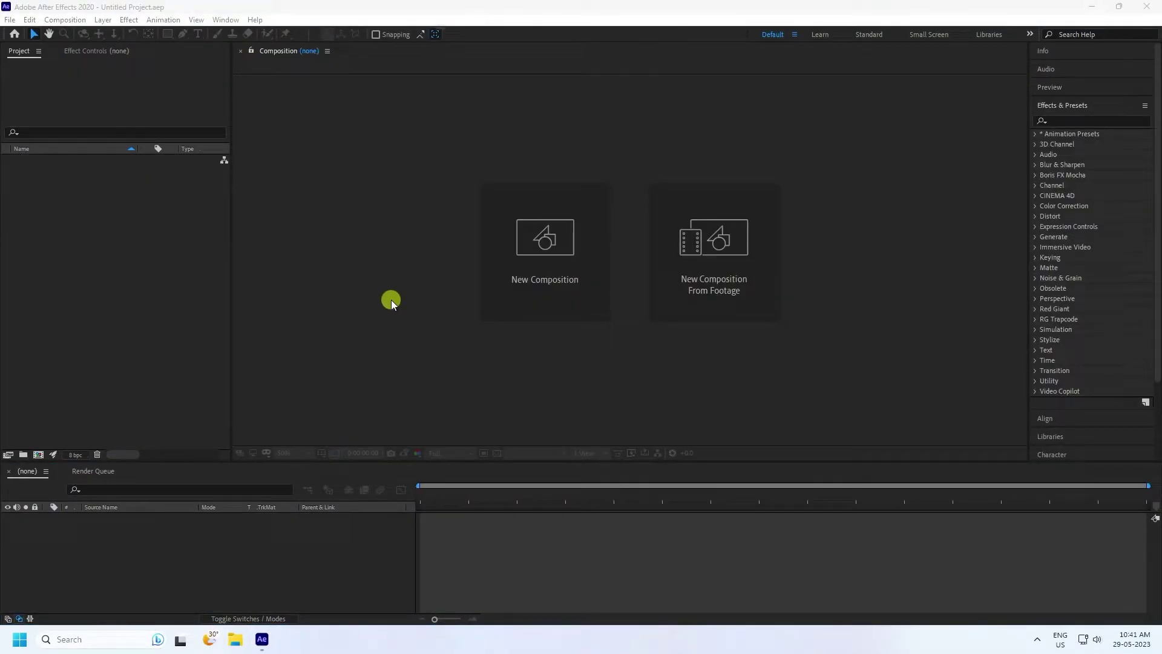
# Create a new 1920 x 1080 composition at 29.97 fps with a duration of 10 seconds
pyautogui.click(525, 281)
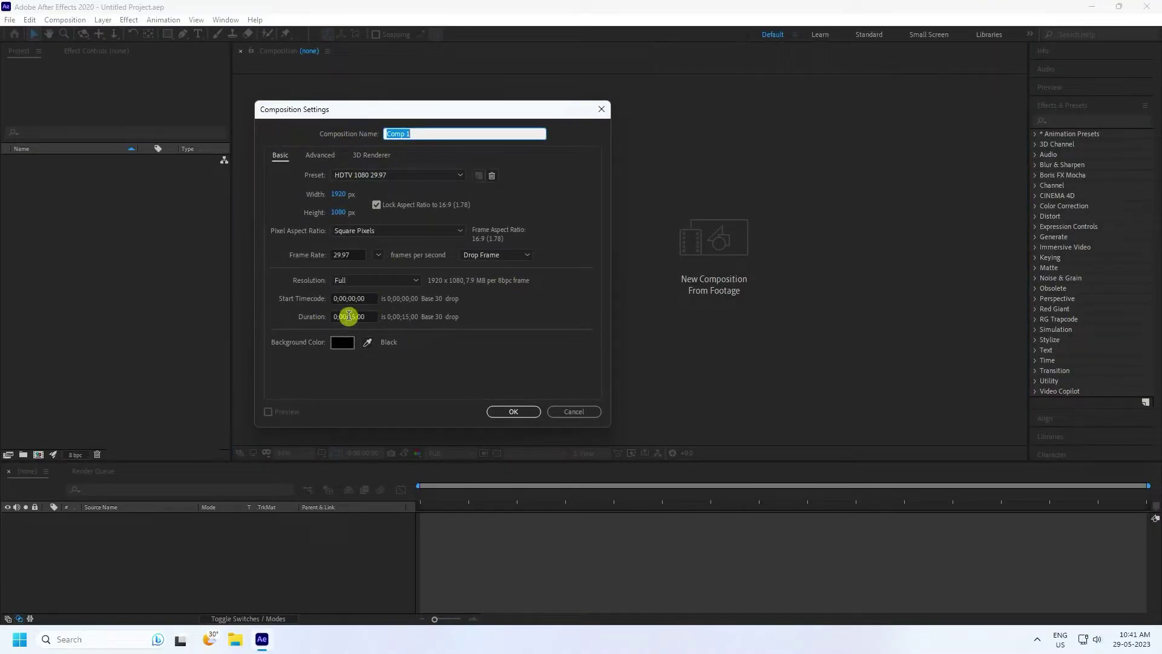
pyautogui.click(352, 316)
pyautogui.press('BackSpace')
pyautogui.write('0')
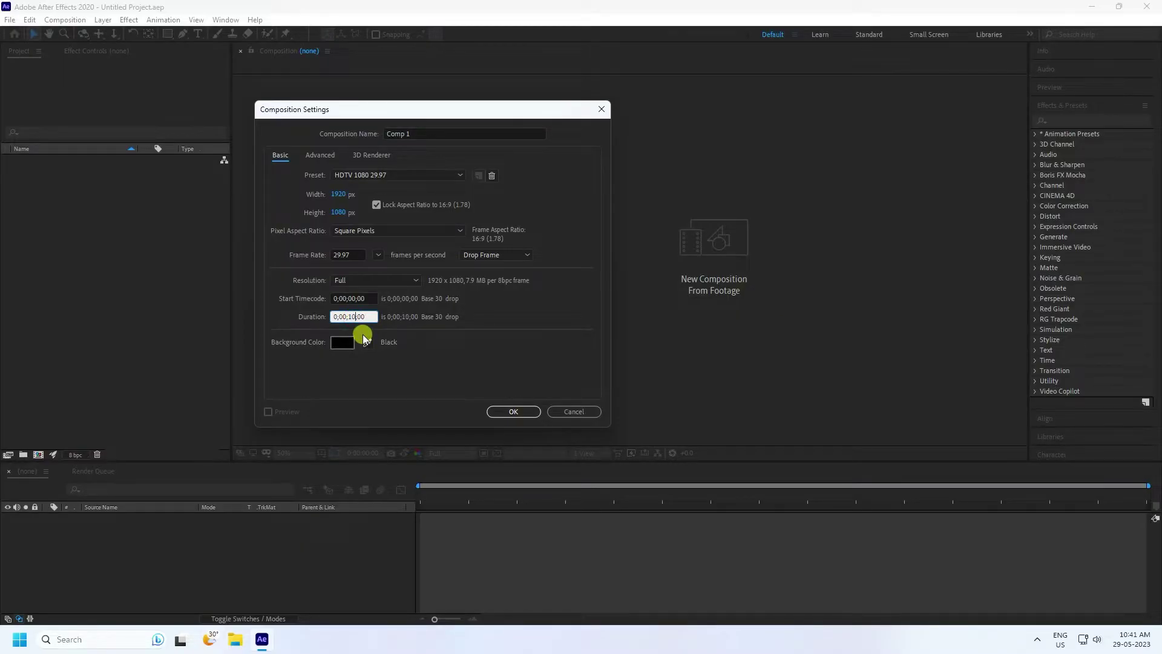
pyautogui.click(512, 412)
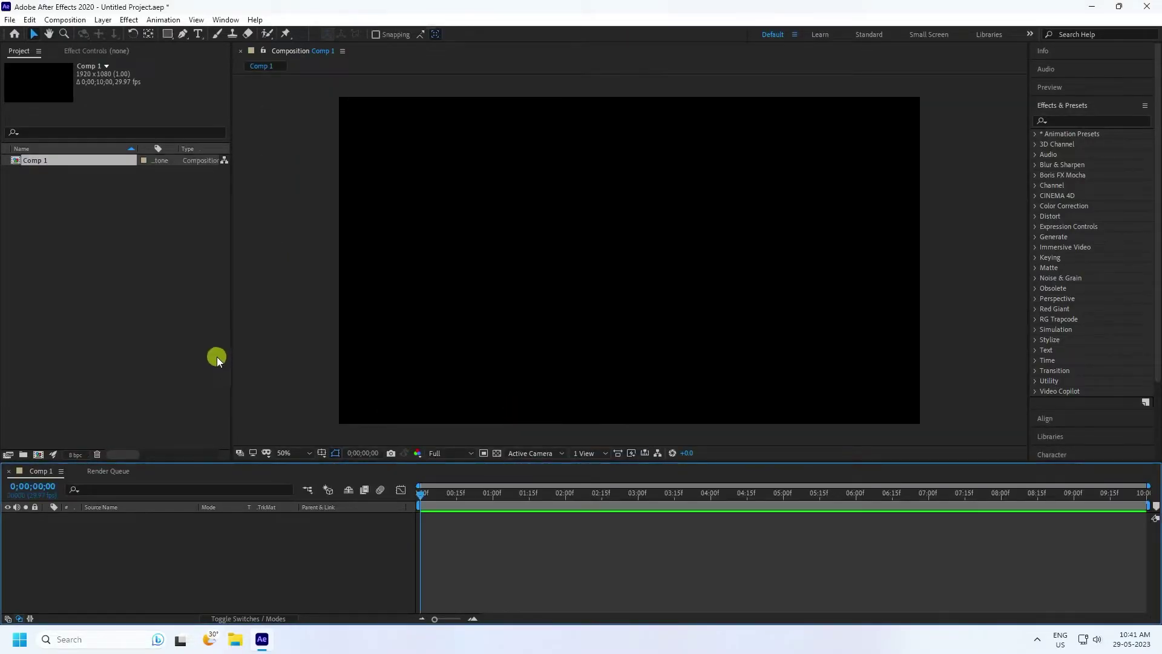
# Add a text layer containing the letter M to the composition
pyautogui.rightClick(194, 543)
pyautogui.moveTo(228, 408)
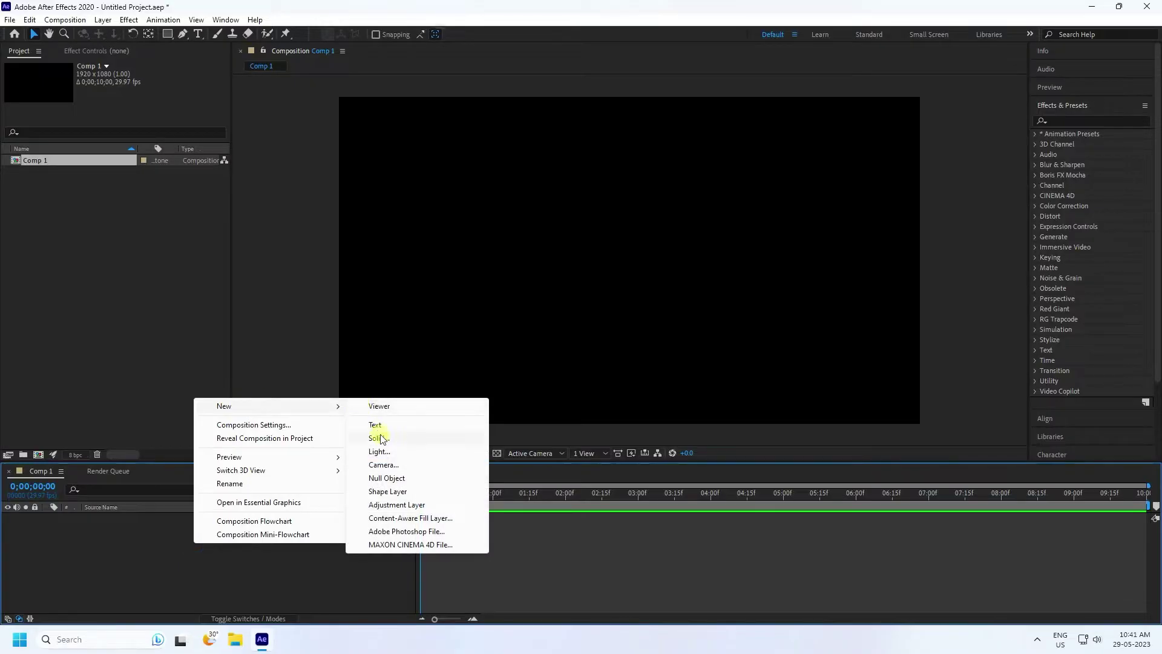
pyautogui.click(380, 424)
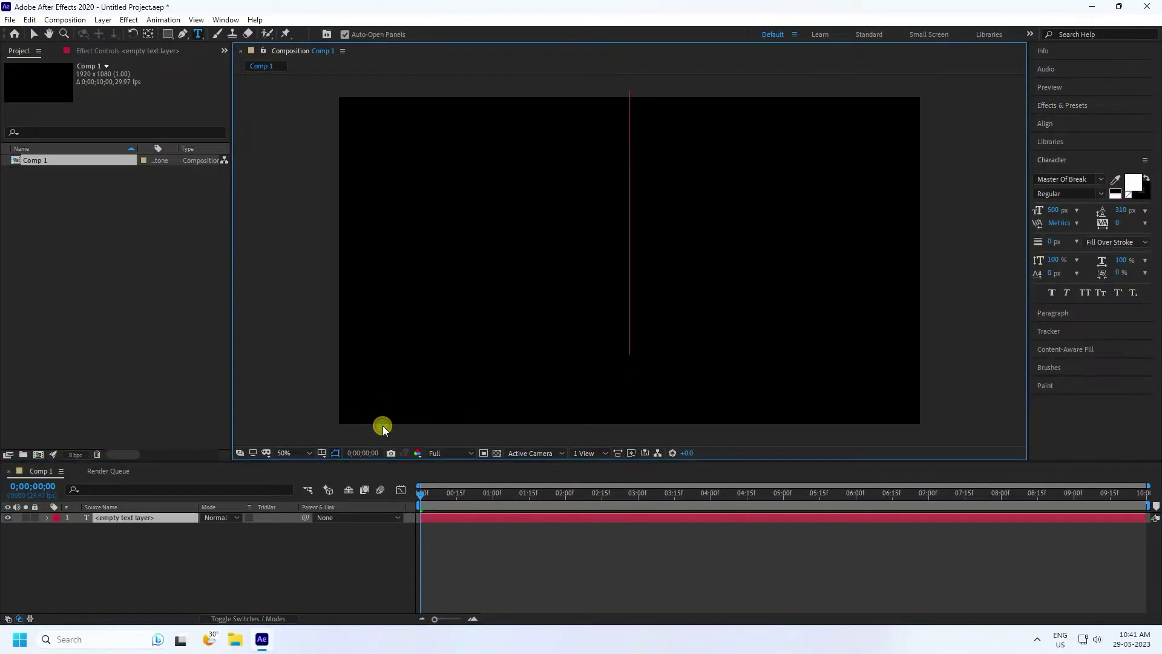
pyautogui.write('M')
pyautogui.click(33, 34)
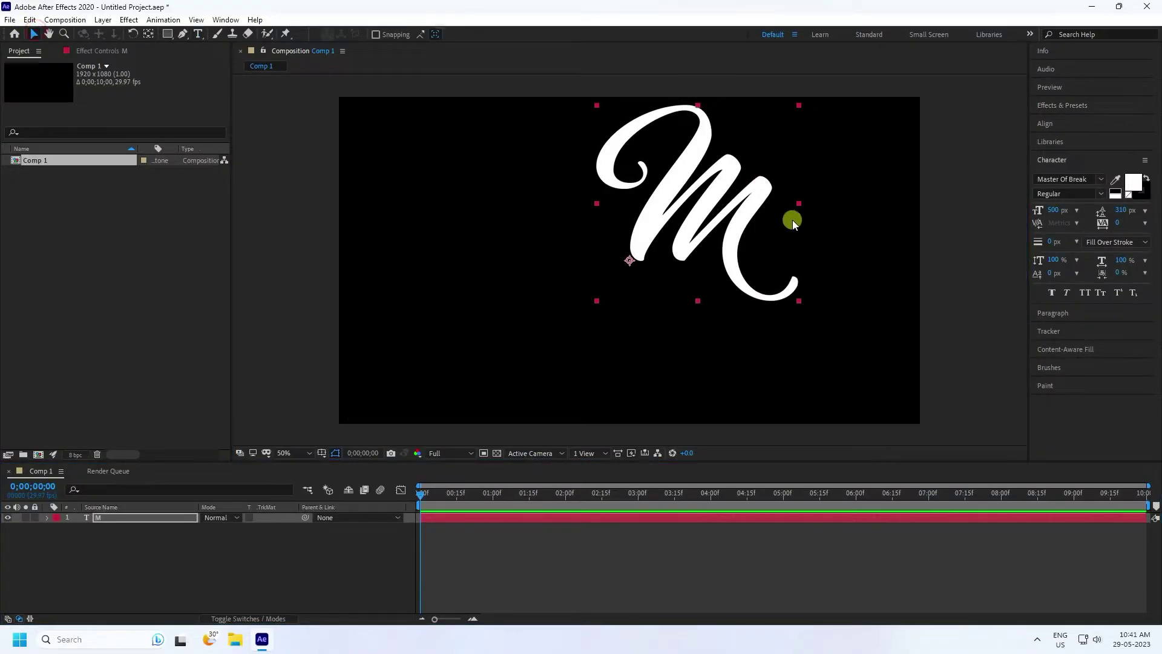
# Center the M text layer horizontally and vertically in the composition and center its anchor point on the letter
pyautogui.click(1050, 124)
pyautogui.click(1061, 153)
pyautogui.click(1125, 154)
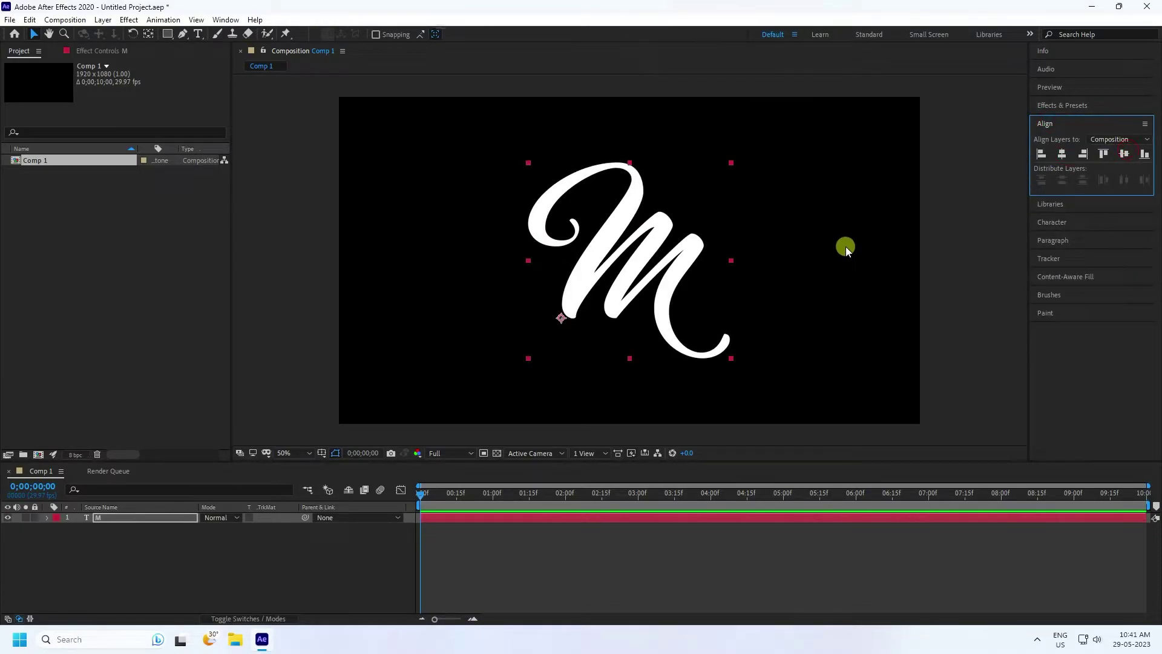
pyautogui.hotkey('ctrl', 'alt', 'Home')
pyautogui.rightClick(64, 244)
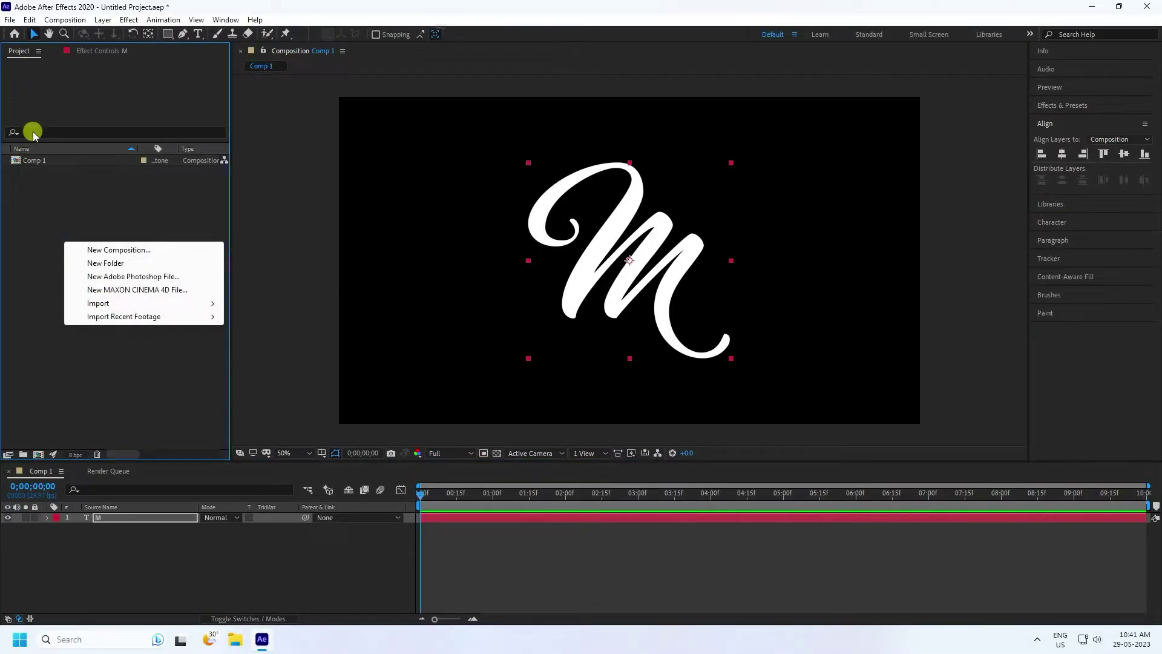
pyautogui.moveTo(107, 304)
pyautogui.click(259, 304)
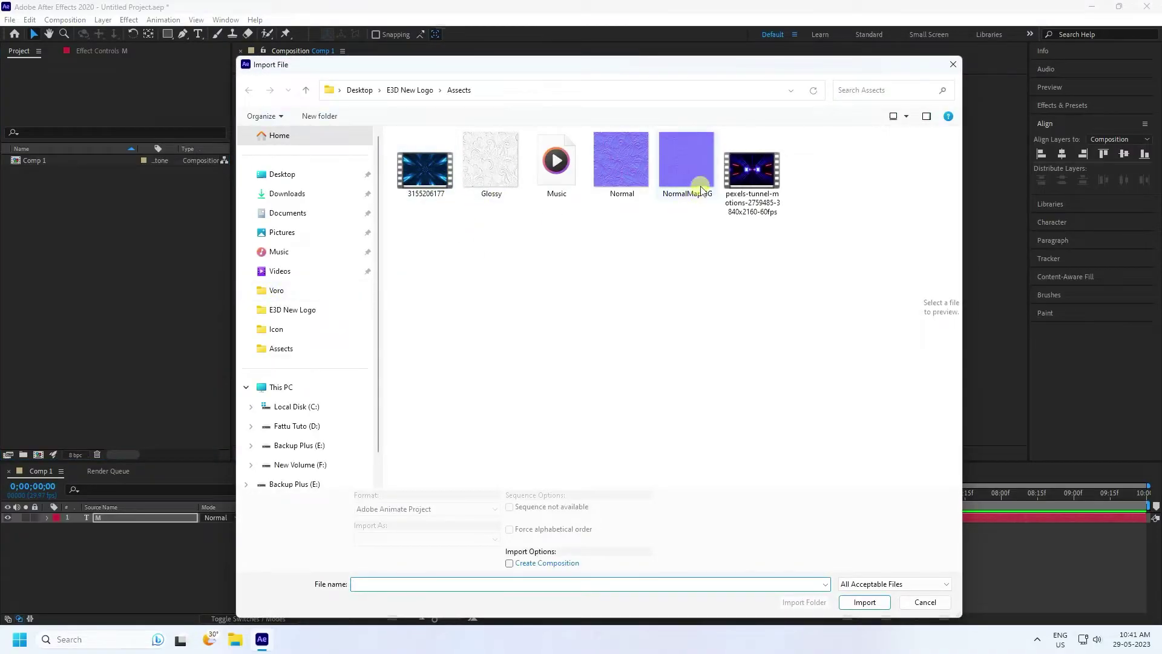
pyautogui.click(750, 170)
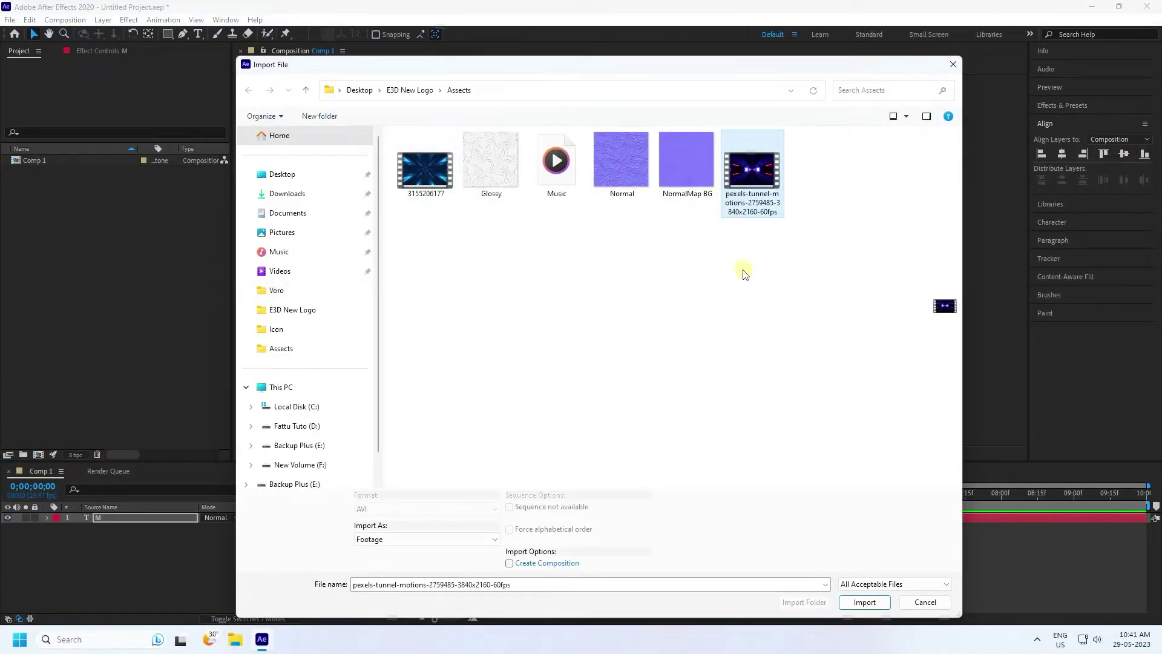
pyautogui.click(864, 601)
pyautogui.moveTo(78, 171); pyautogui.dragTo(153, 552)
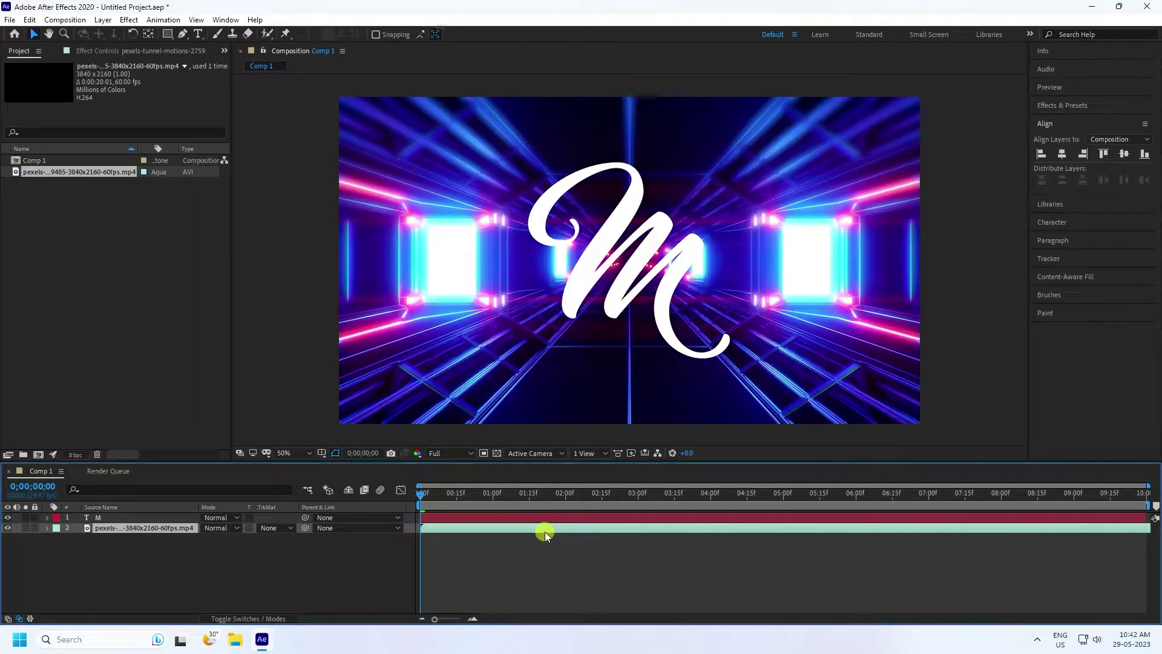
# Preview the composition briefly and hide both the tunnel video layer and the M text layer
pyautogui.press('space')
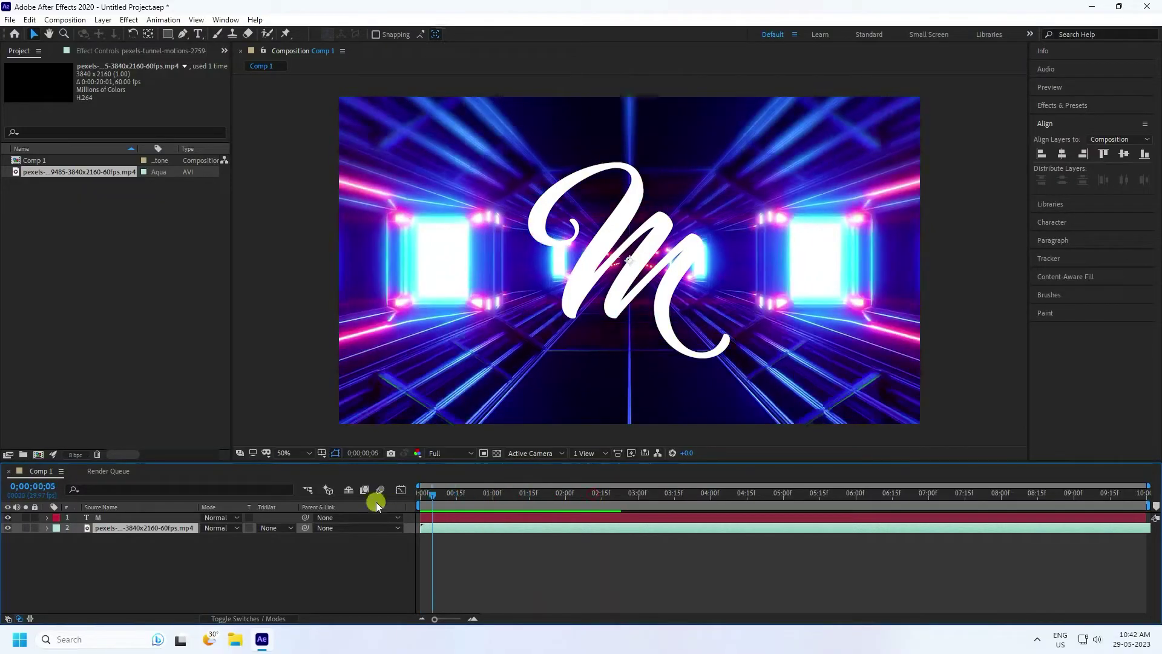
pyautogui.press('space')
pyautogui.click(7, 528)
pyautogui.click(7, 518)
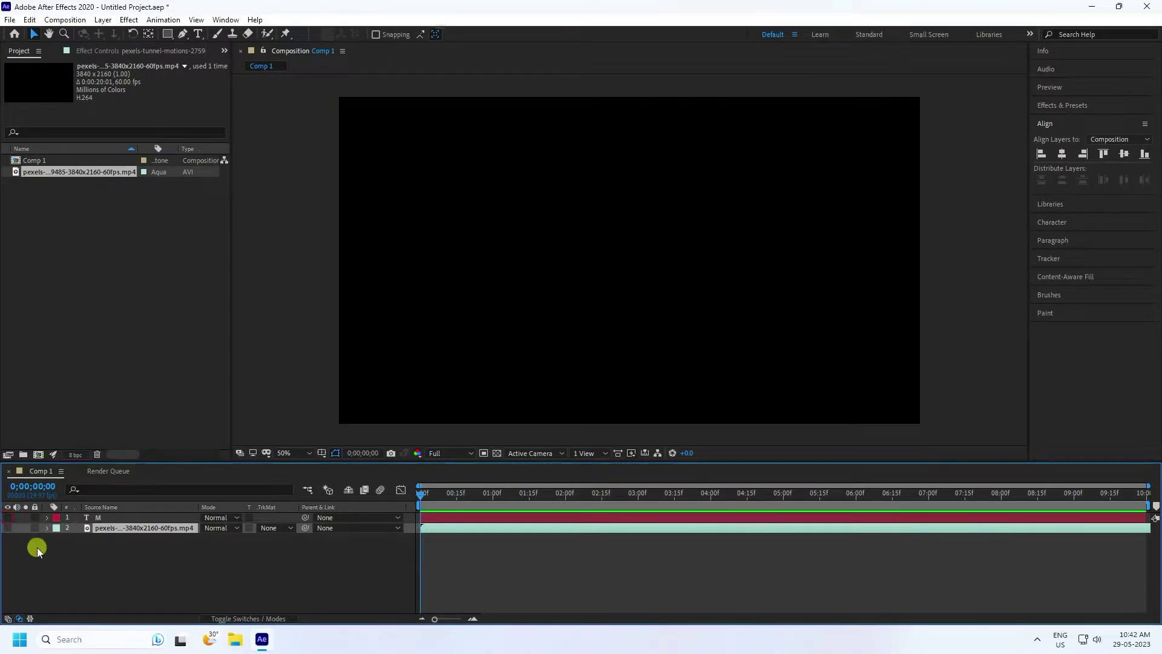
# Create a black 1920 x 1080 solid layer named E3D
pyautogui.rightClick(133, 567)
pyautogui.click(160, 430)
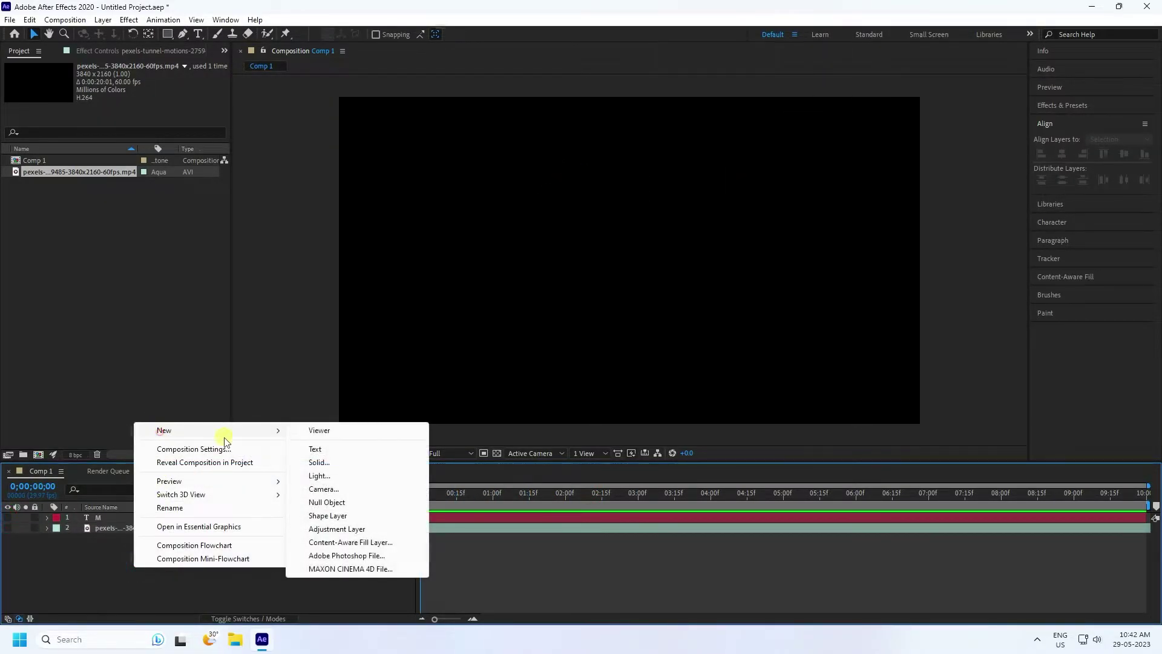
pyautogui.click(333, 463)
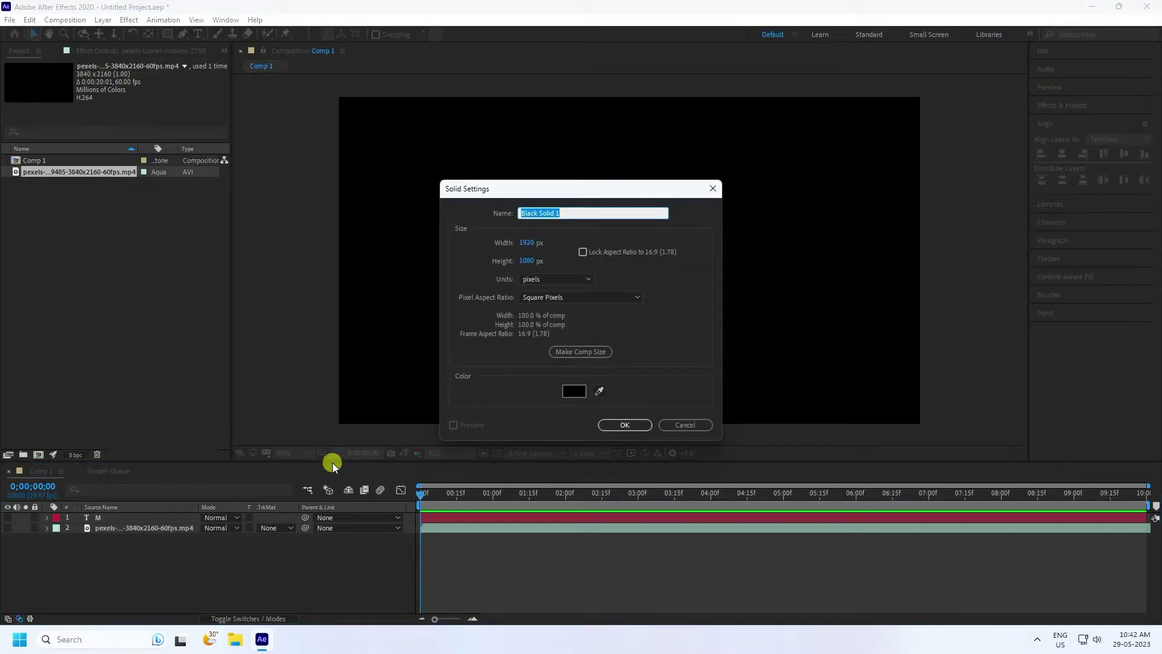
pyautogui.write('E3D')
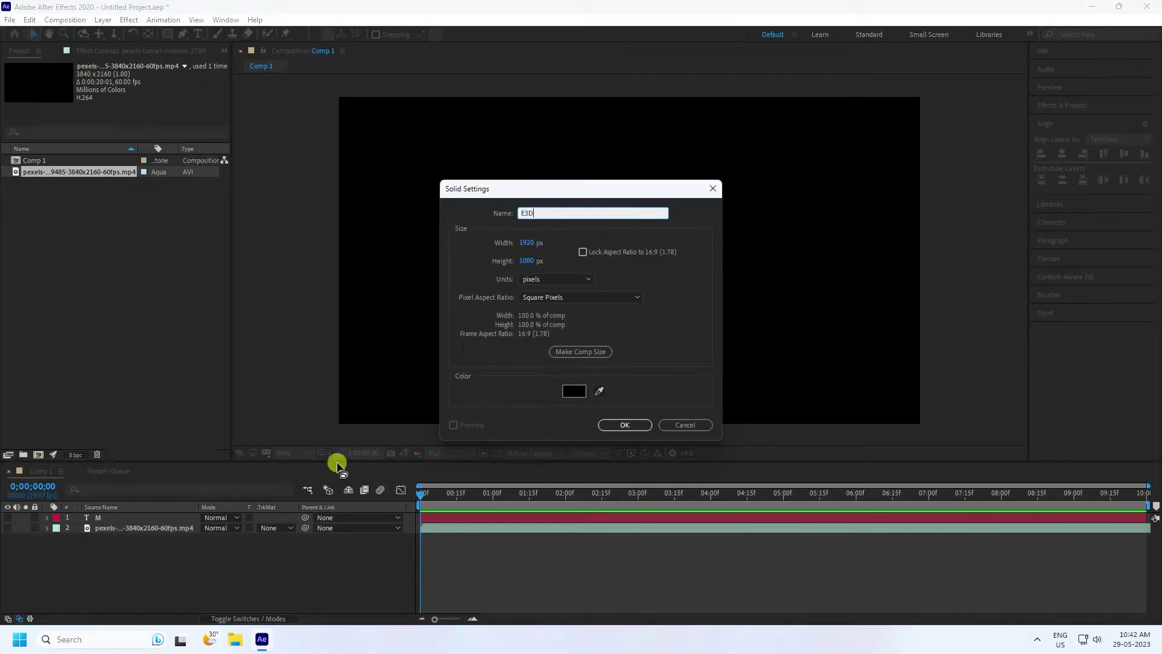
pyautogui.click(609, 431)
# Apply the Video Copilot Element effect to the E3D solid layer
pyautogui.click(109, 518)
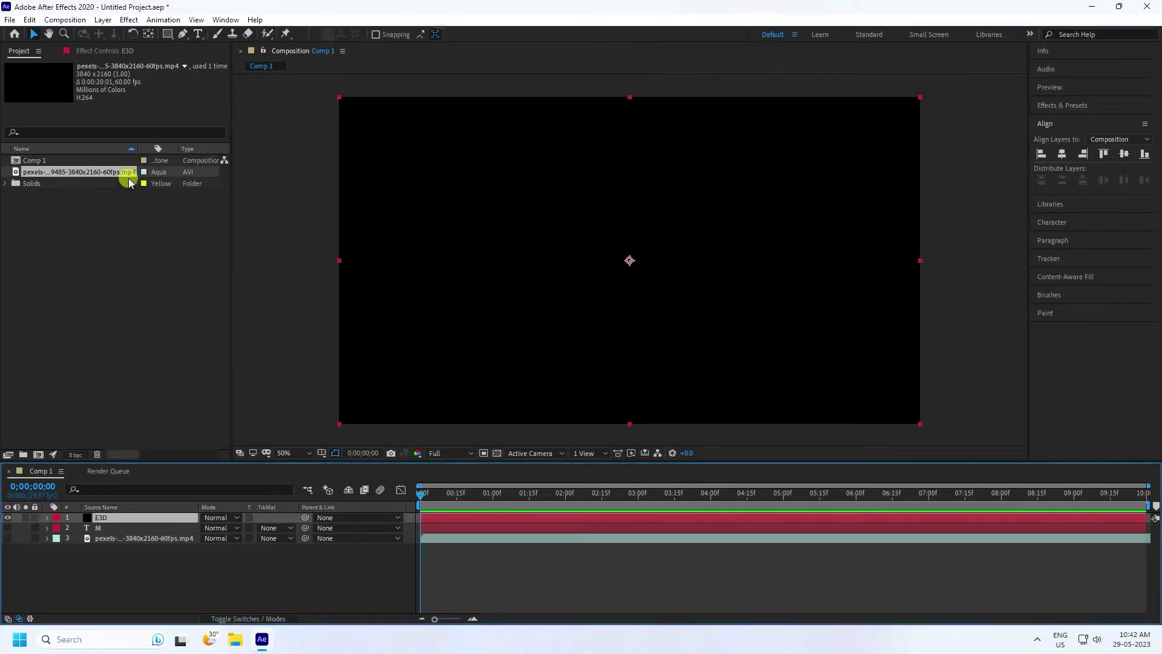
pyautogui.click(129, 20)
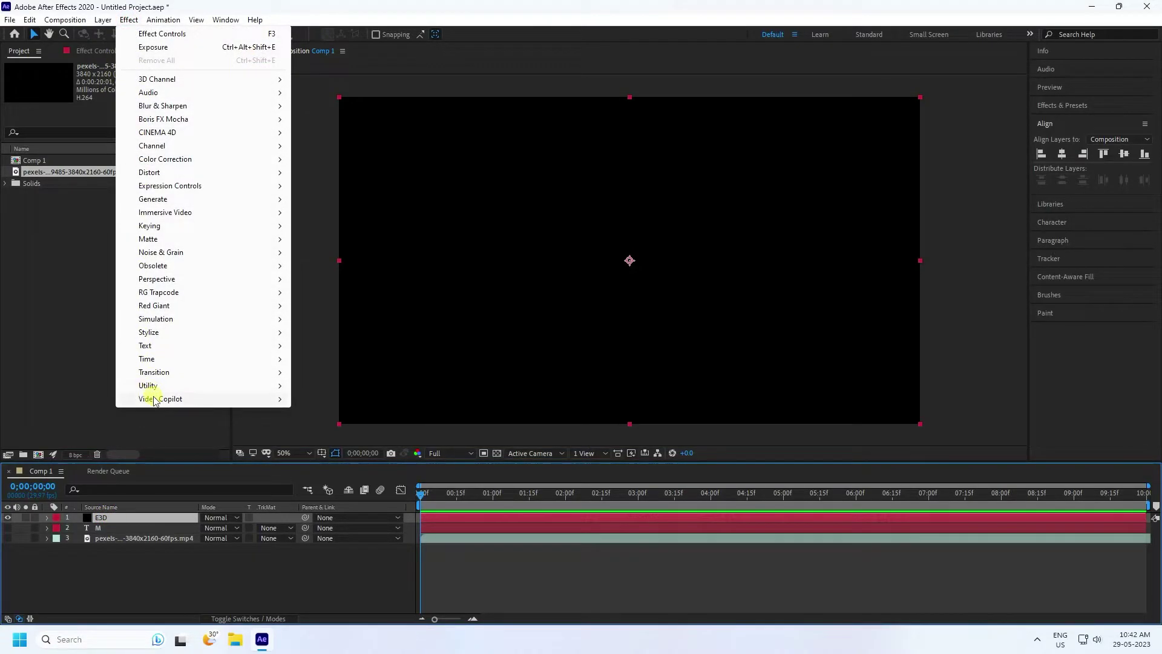
pyautogui.moveTo(154, 398)
pyautogui.click(332, 401)
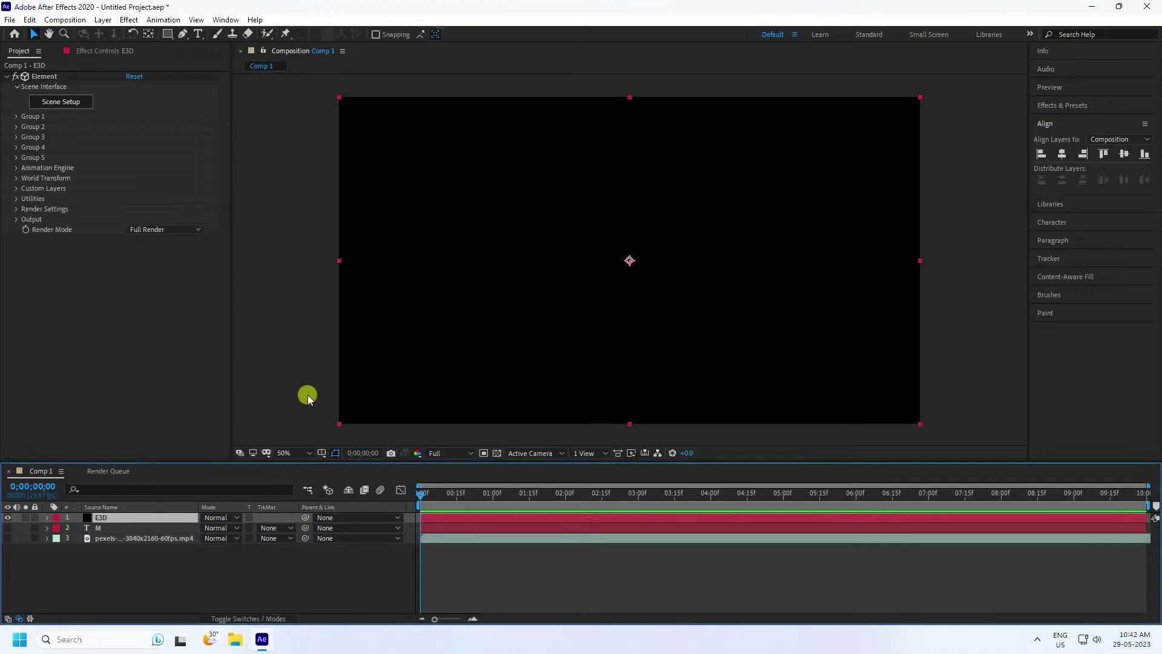
# Assign the M text layer to Path Layer 1 in Element's custom text and masks settings
pyautogui.click(17, 190)
pyautogui.click(26, 198)
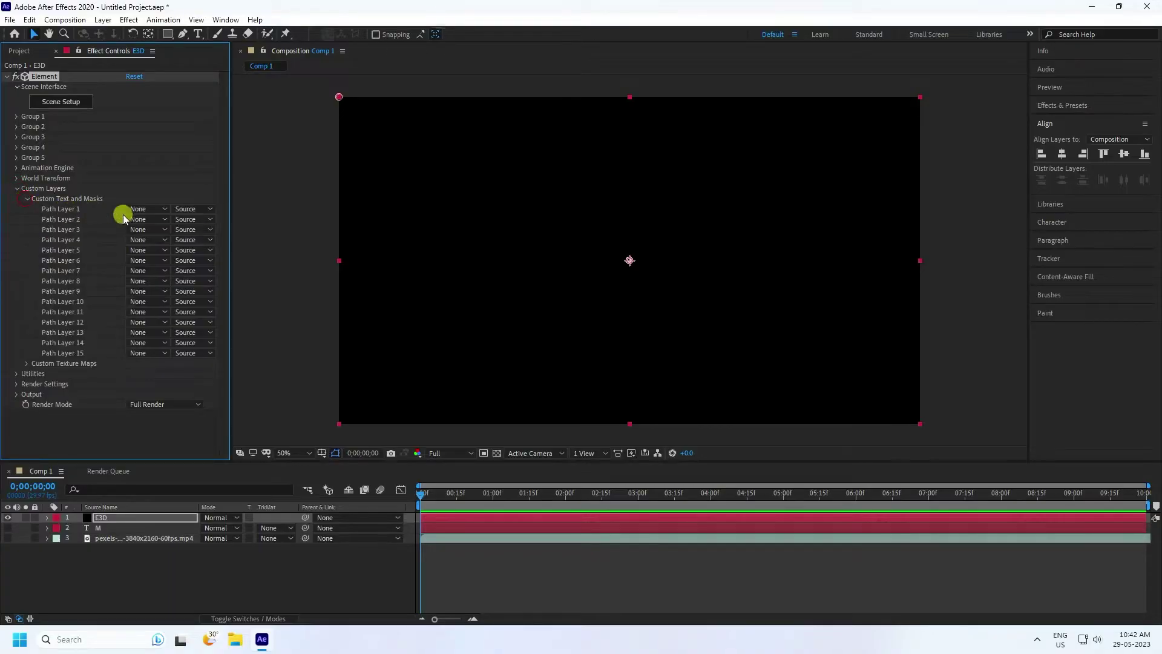
pyautogui.click(146, 208)
pyautogui.click(156, 254)
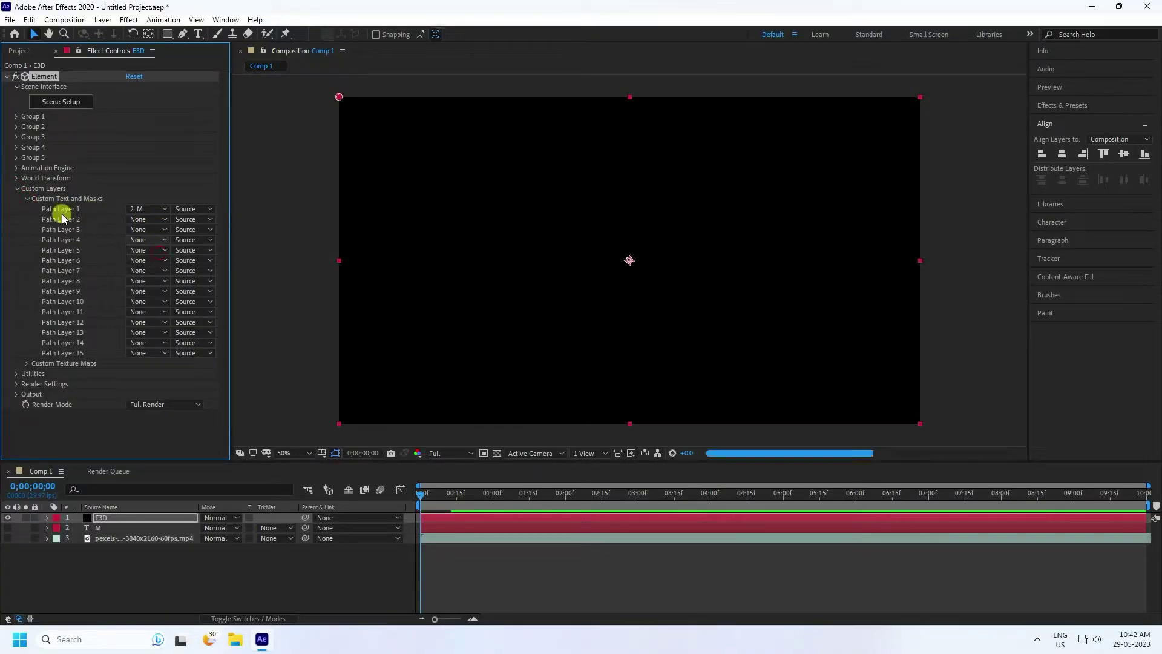
# Assign the pexels tunnel video to Layer 1 in Element's custom texture maps and collapse the custom layer settings
pyautogui.click(26, 198)
pyautogui.click(27, 209)
pyautogui.click(149, 219)
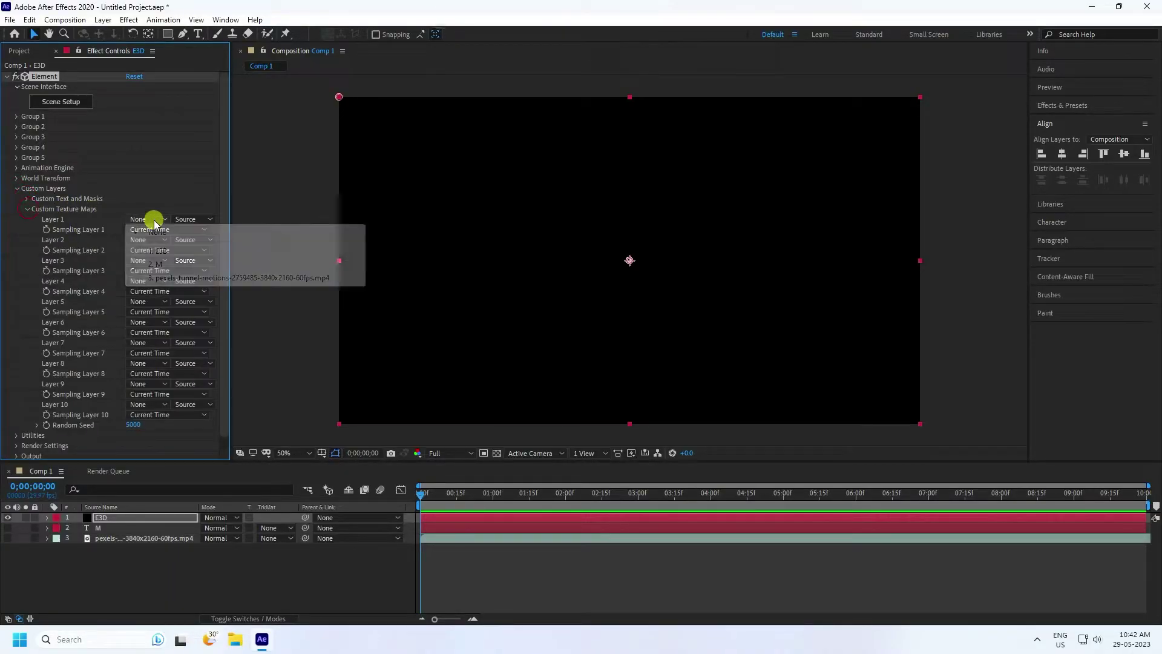
pyautogui.click(159, 277)
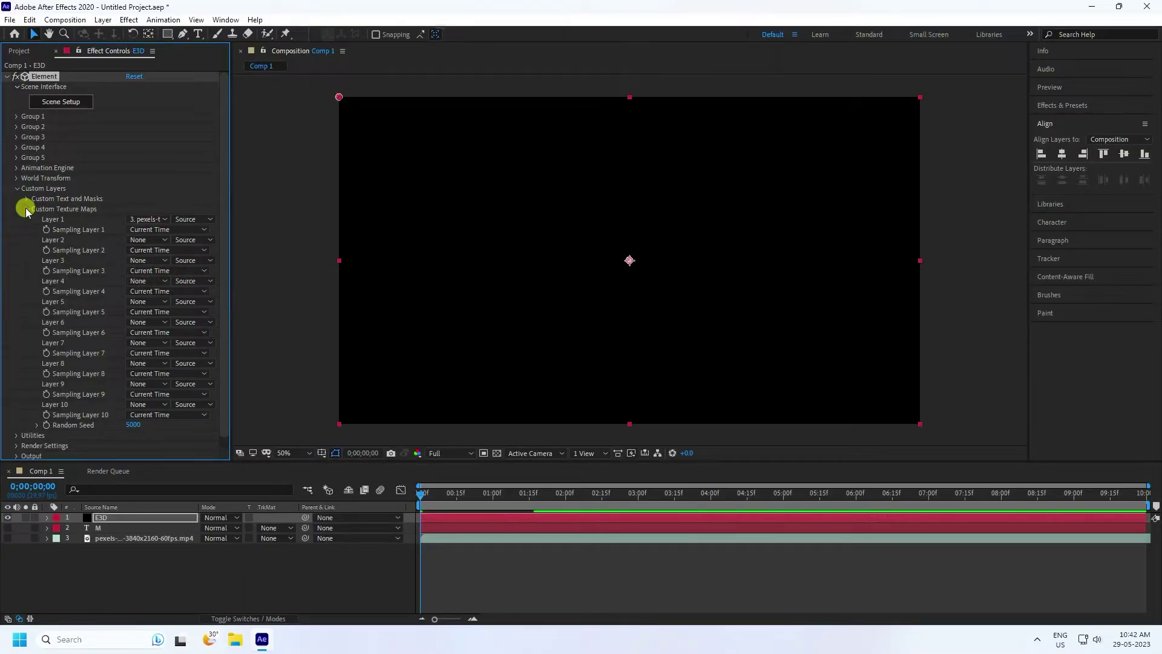
pyautogui.click(26, 209)
pyautogui.click(17, 188)
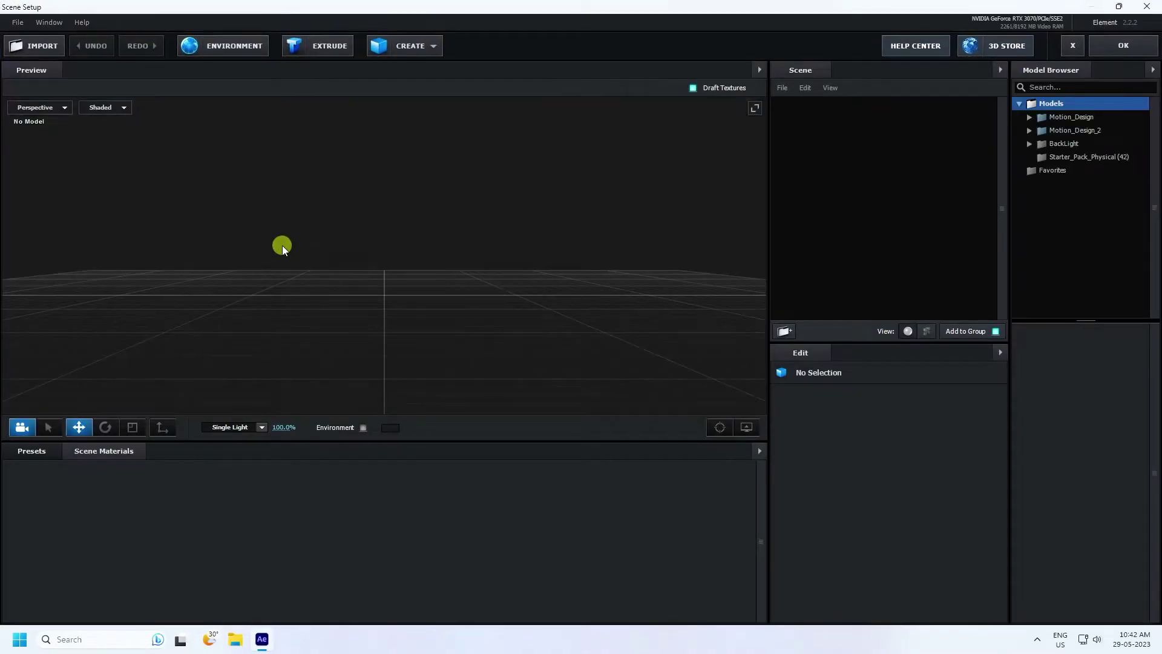
# In Scene Setup, extrude the M path into a 3D model and set its path resolution to Extreme
pyautogui.moveTo(432, 300)
pyautogui.mouseDown()
pyautogui.moveTo(418, 315)
pyautogui.moveTo(425, 293)
pyautogui.moveTo(437, 322)
pyautogui.mouseUp()
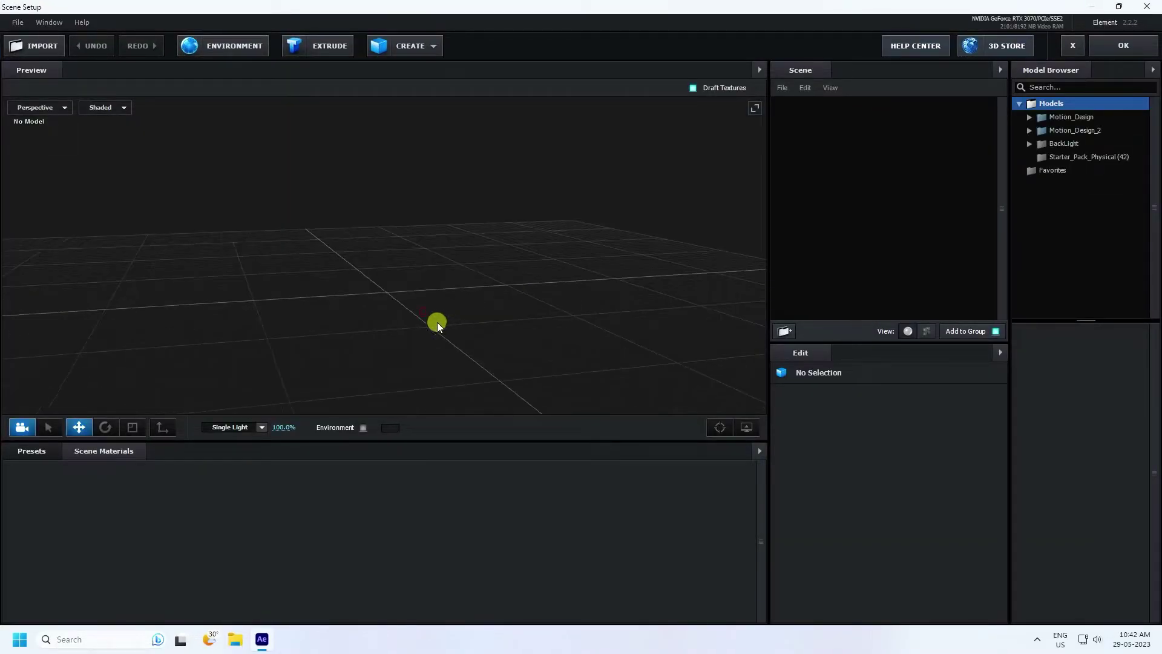
pyautogui.moveTo(434, 440); pyautogui.dragTo(441, 498)
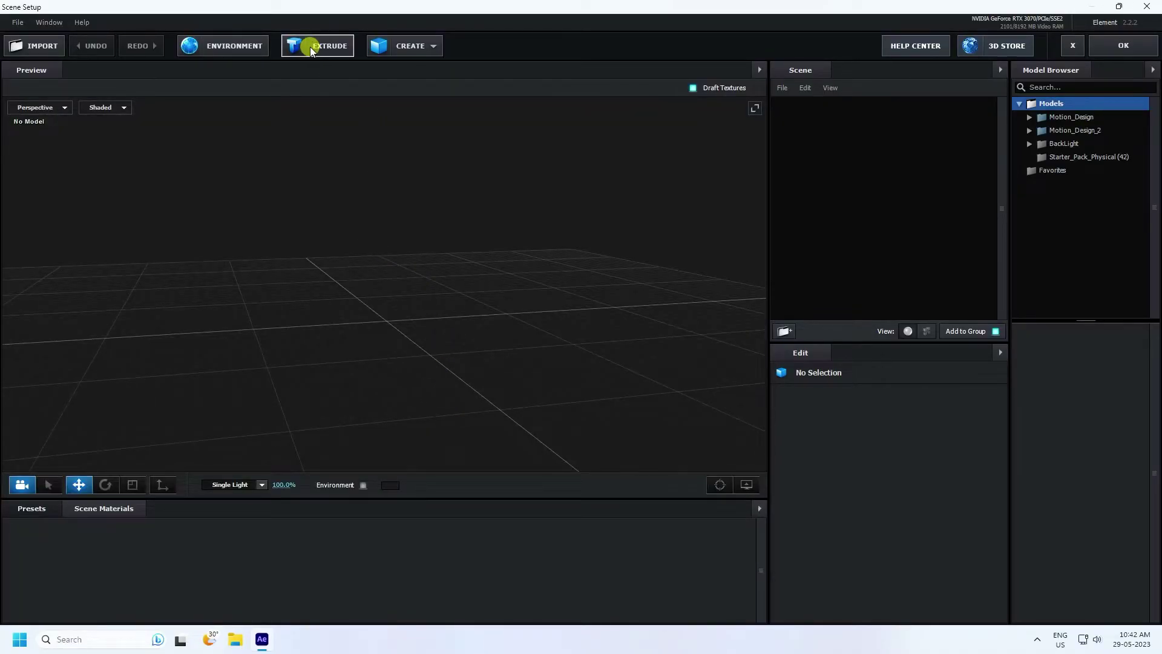
pyautogui.click(329, 46)
pyautogui.scroll(8, 401, 360)
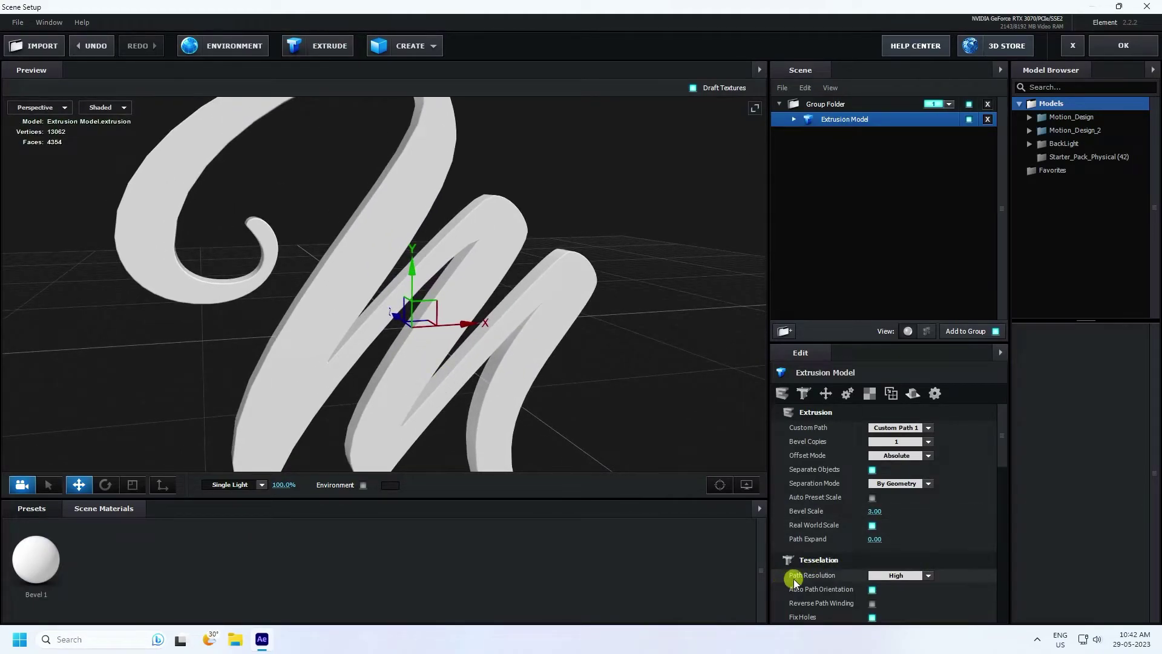
pyautogui.click(927, 575)
pyautogui.click(902, 561)
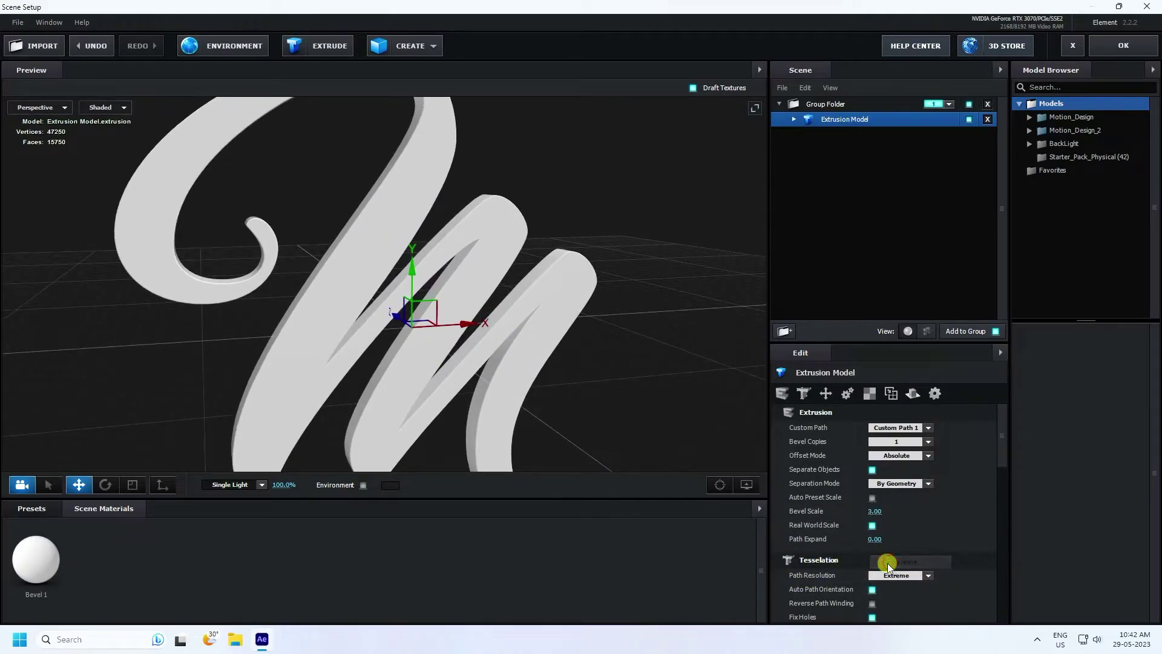
# Apply the Detective preset from the Physical bevels to the extruded M and view it from above
pyautogui.click(32, 508)
pyautogui.click(40, 525)
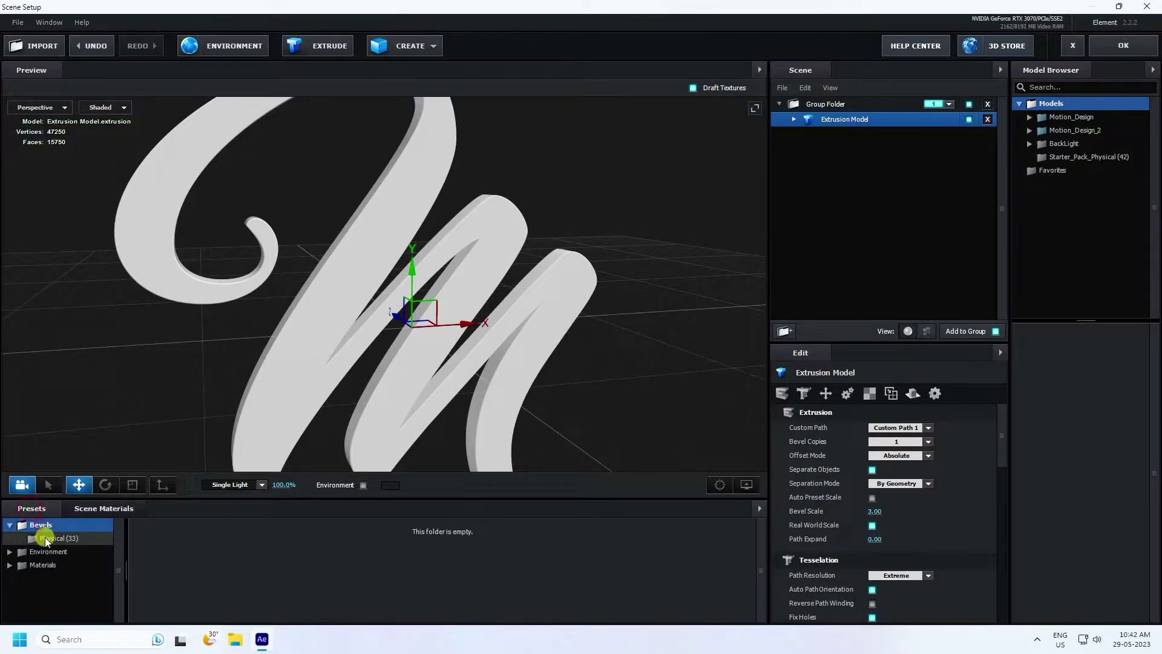
pyautogui.click(53, 538)
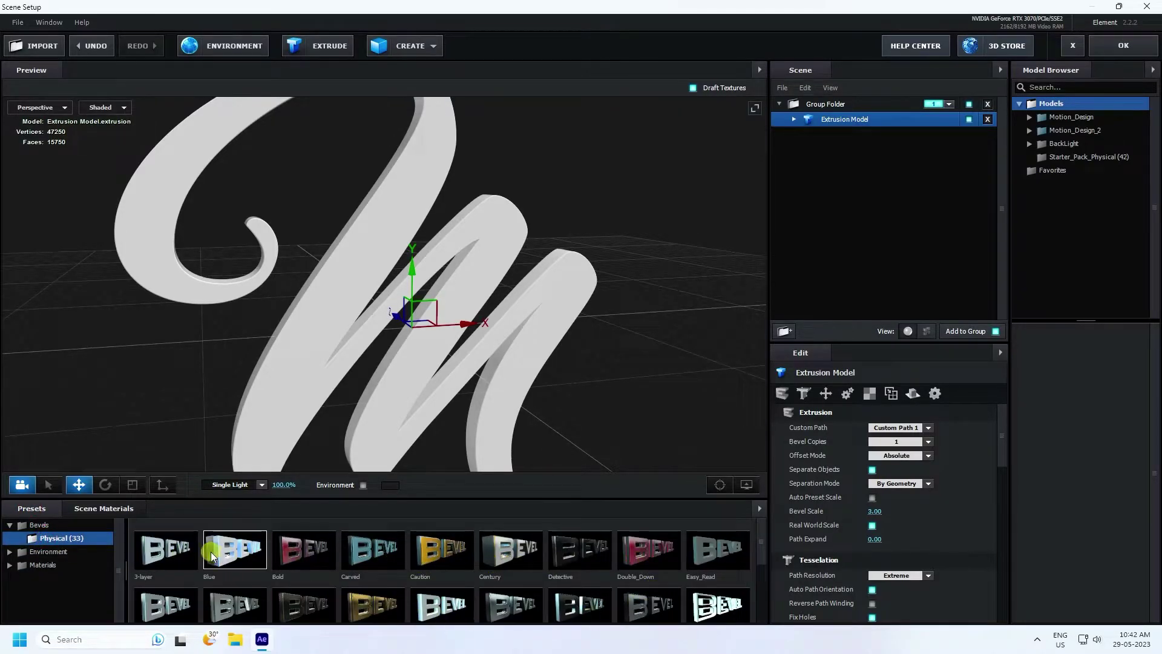
pyautogui.click(586, 556)
pyautogui.moveTo(506, 463)
pyautogui.mouseDown()
pyautogui.moveTo(446, 408)
pyautogui.moveTo(506, 436)
pyautogui.moveTo(454, 384)
pyautogui.moveTo(485, 423)
pyautogui.moveTo(450, 447)
pyautogui.moveTo(453, 433)
pyautogui.mouseUp()
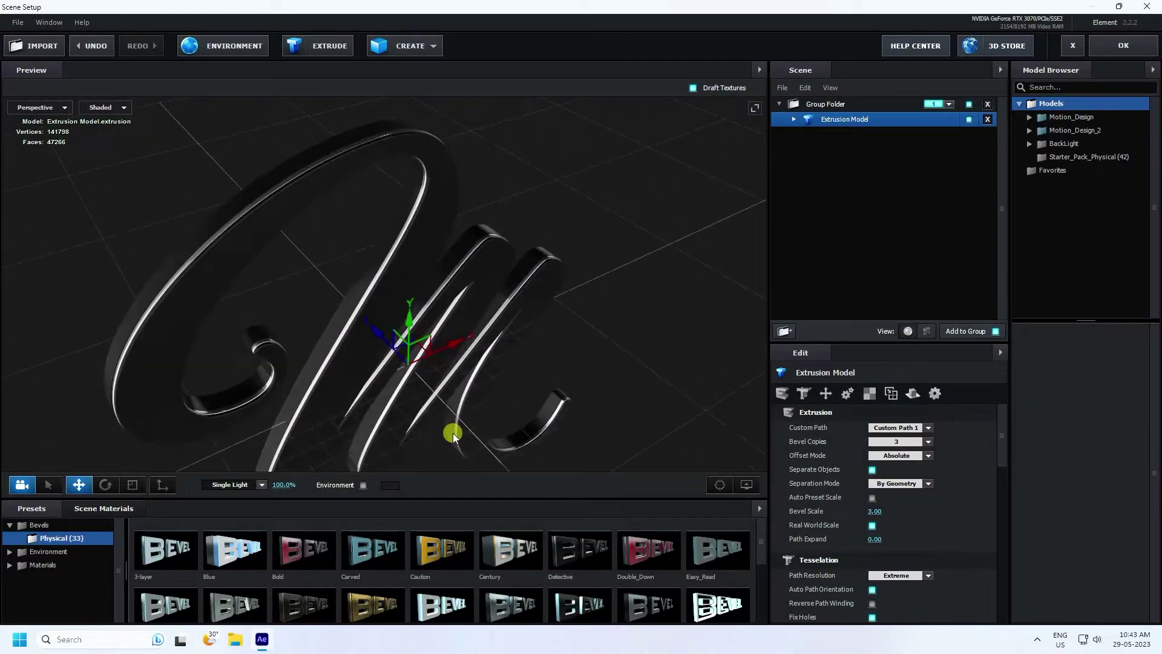
# Apply the Gold material from the Physical presets to the second material slot of the extrusion model
pyautogui.click(42, 564)
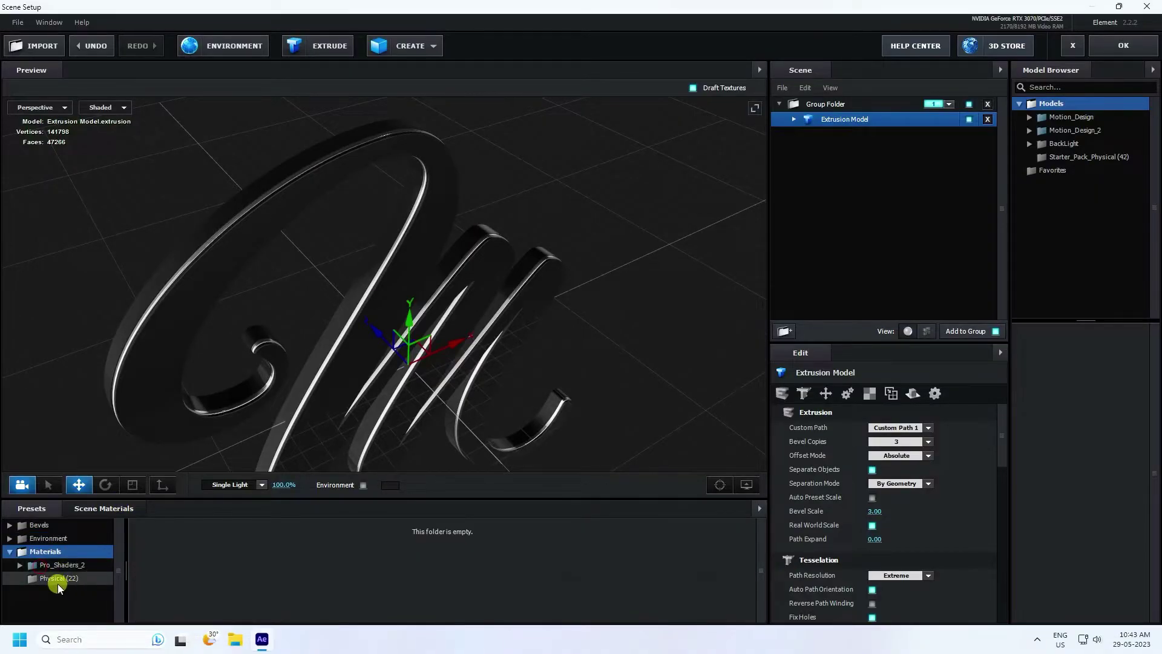
pyautogui.click(59, 577)
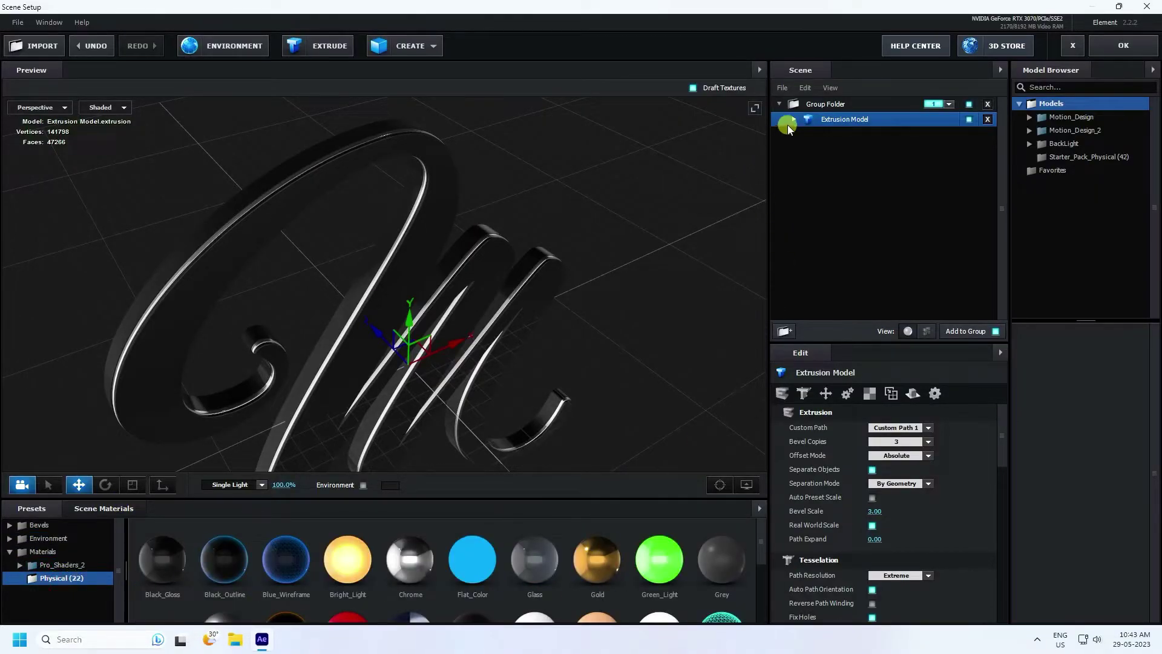
pyautogui.click(794, 120)
pyautogui.moveTo(605, 570); pyautogui.dragTo(846, 150)
# Assign the Normal image from the E3D New Logo Assects folder to the Gold scene material's Normal Bump channel
pyautogui.click(118, 508)
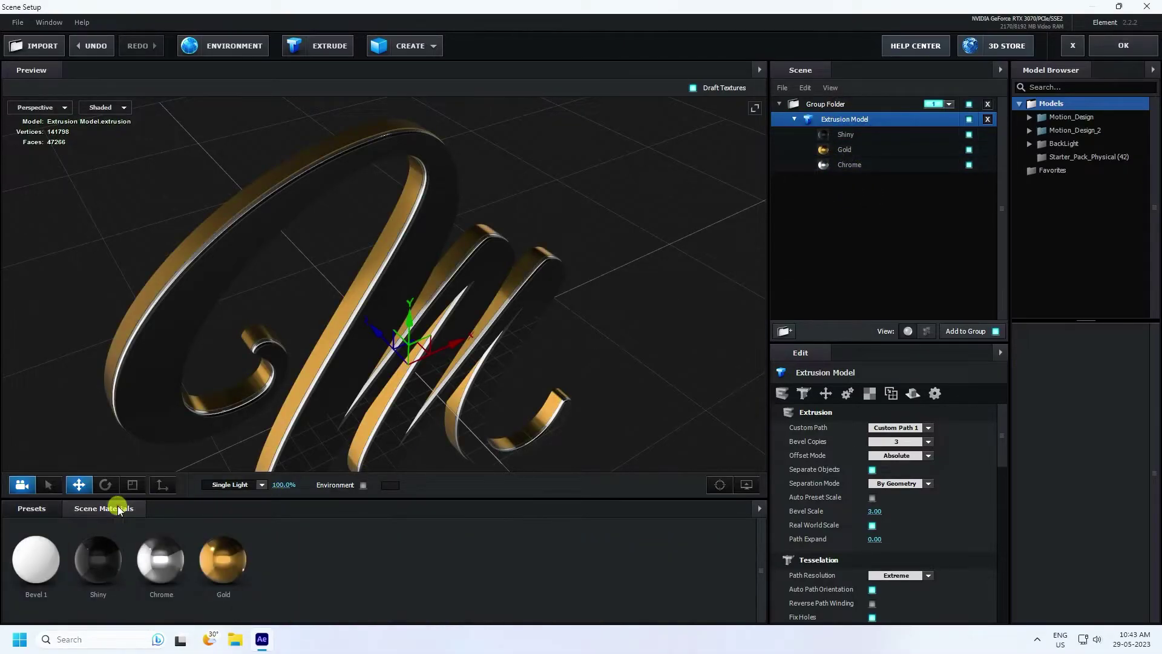
pyautogui.click(228, 573)
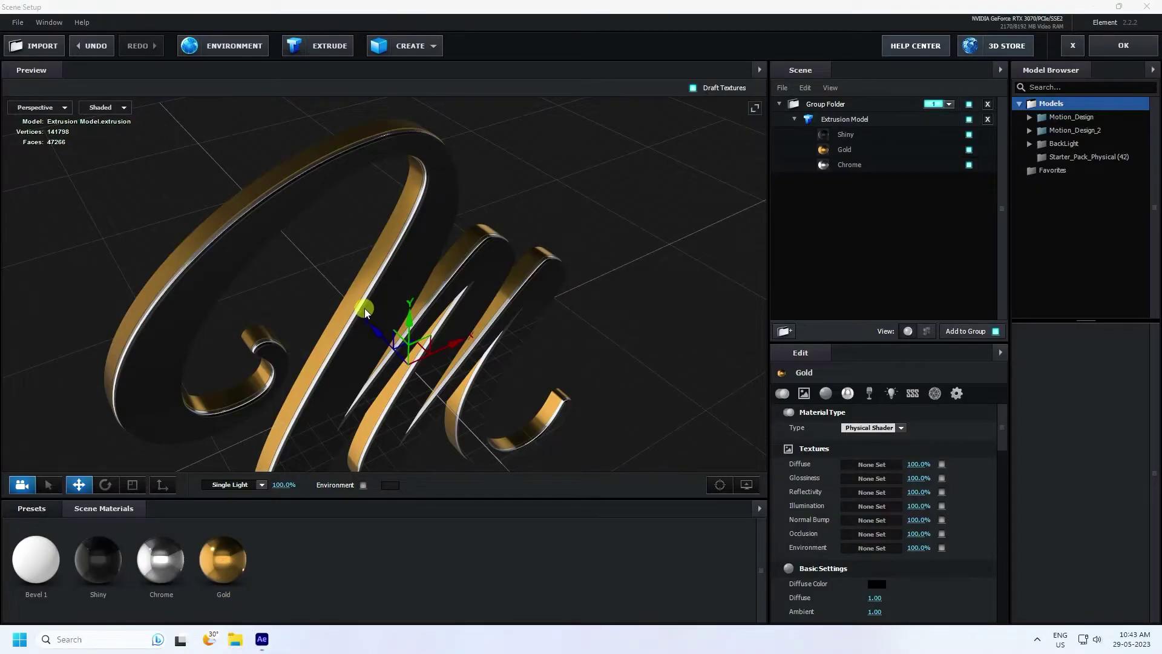
pyautogui.press('super+e')
pyautogui.click(45, 134)
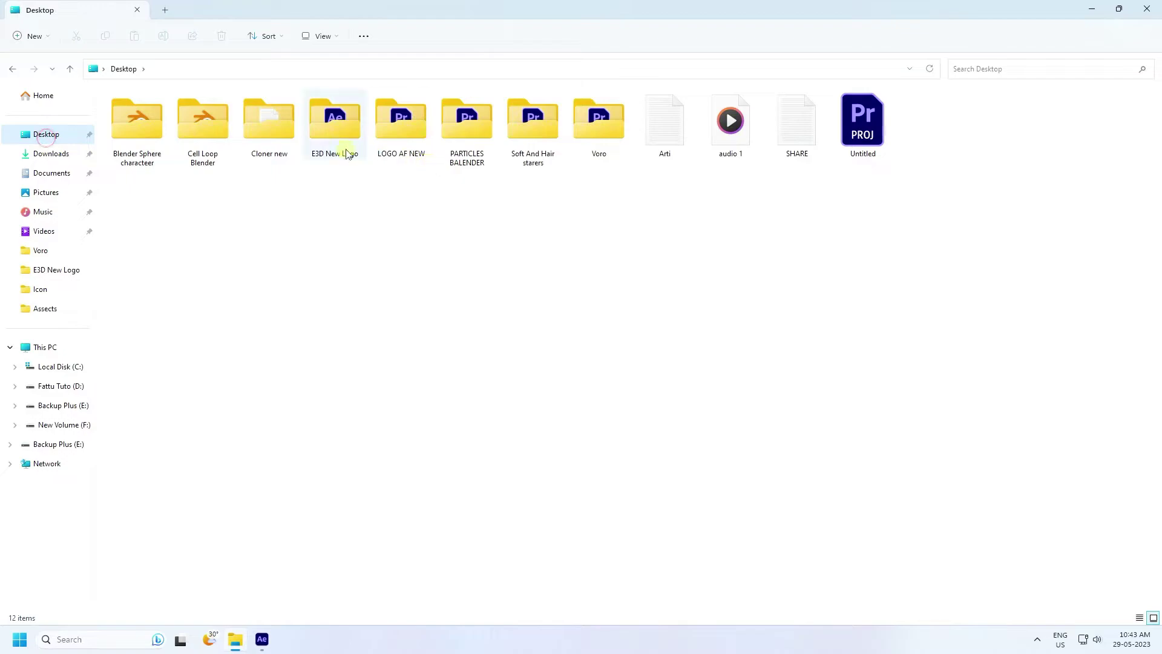
pyautogui.doubleClick(325, 149)
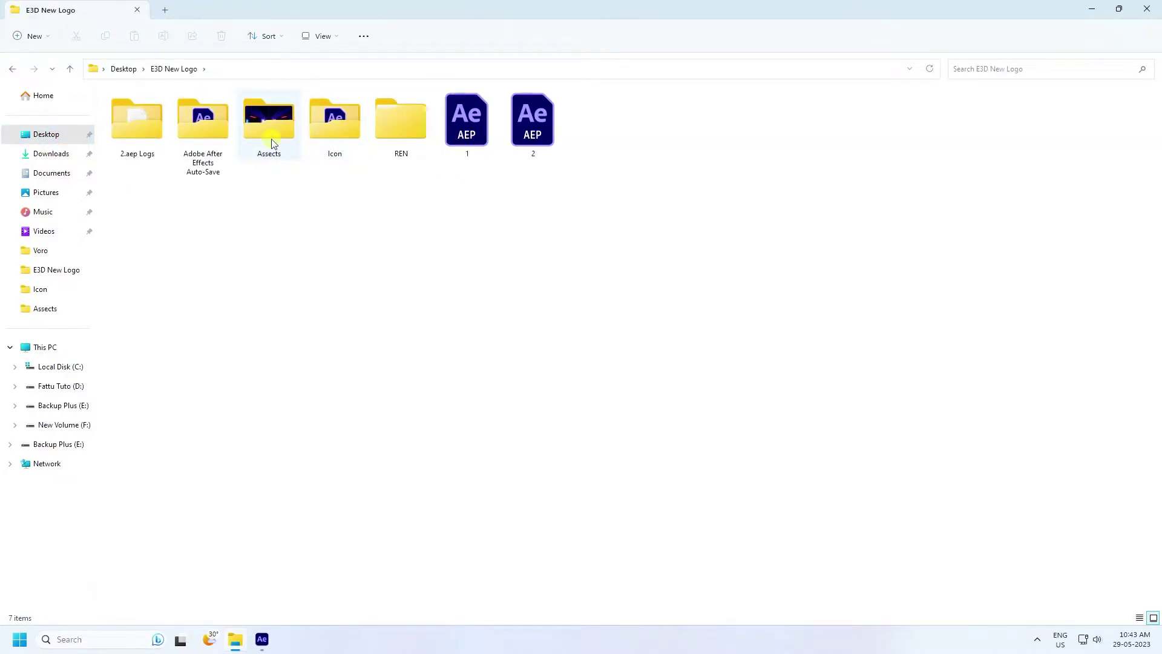
pyautogui.doubleClick(271, 143)
pyautogui.click(322, 130)
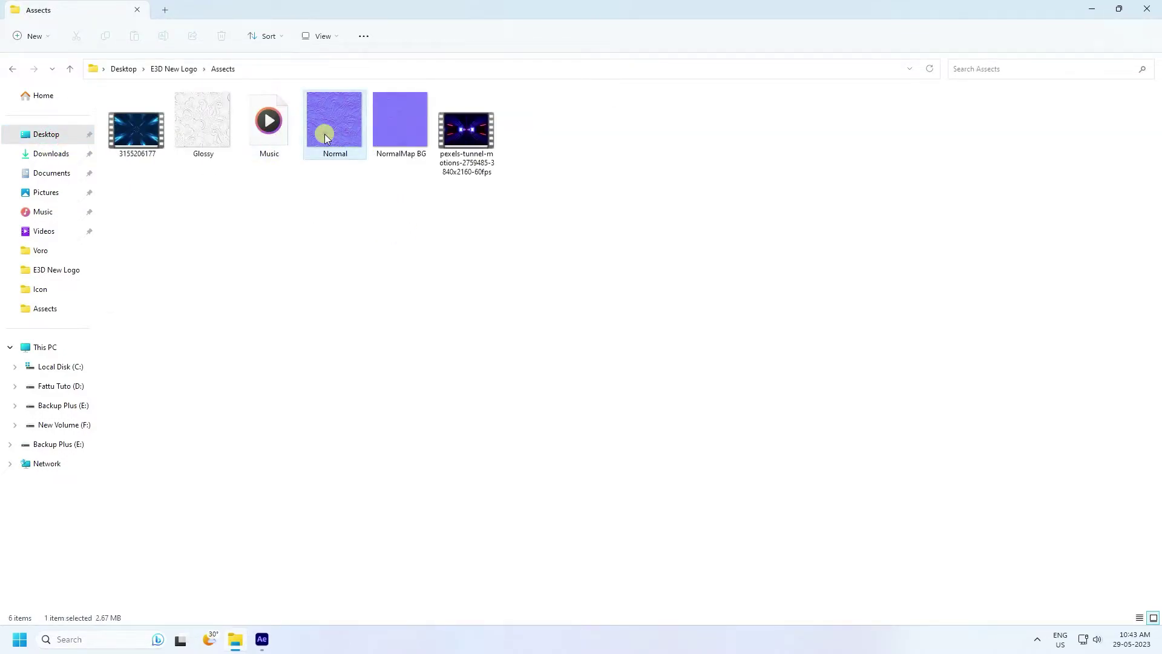
pyautogui.click(405, 148)
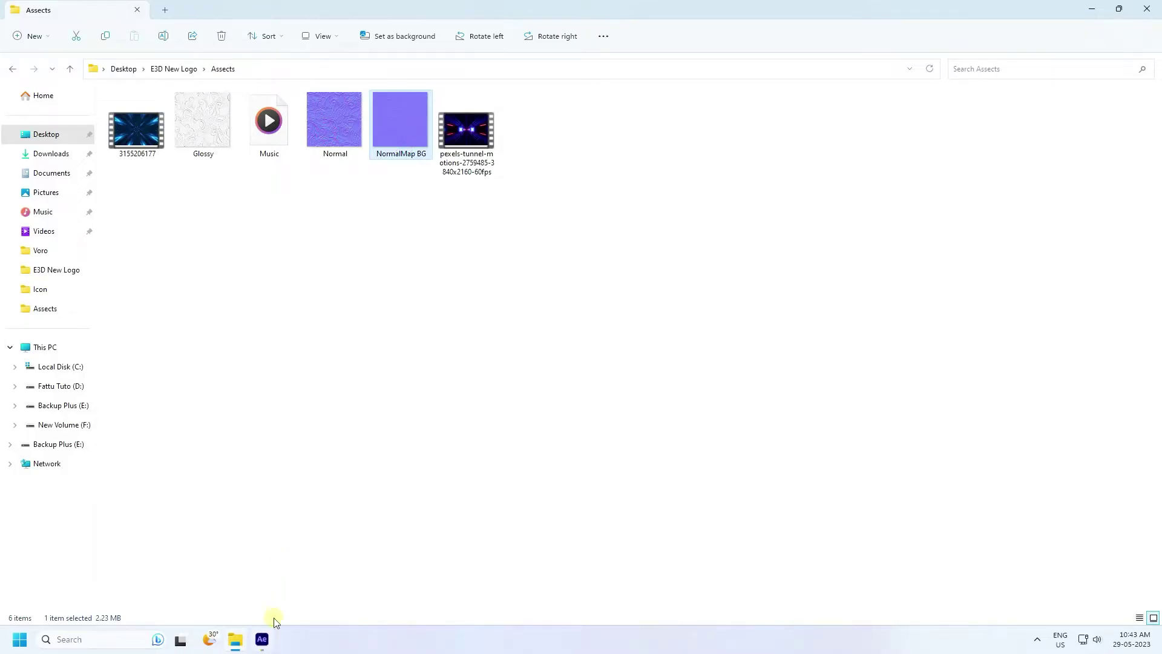
pyautogui.click(349, 215)
pyautogui.click(336, 129)
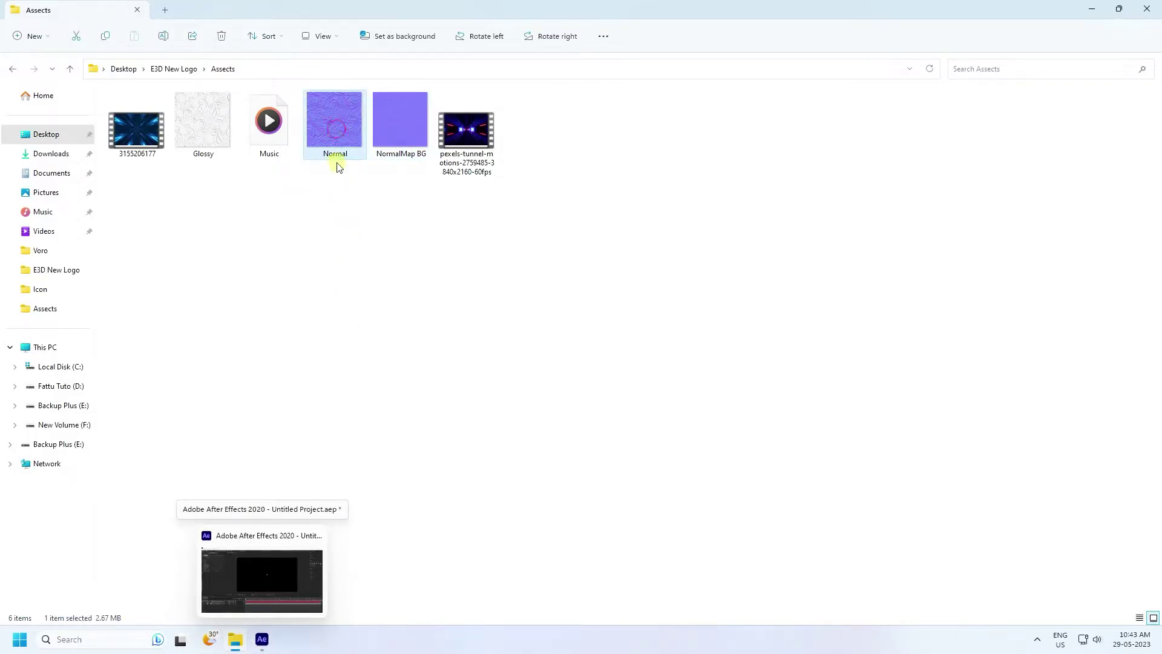
pyautogui.moveTo(325, 223); pyautogui.dragTo(852, 521)
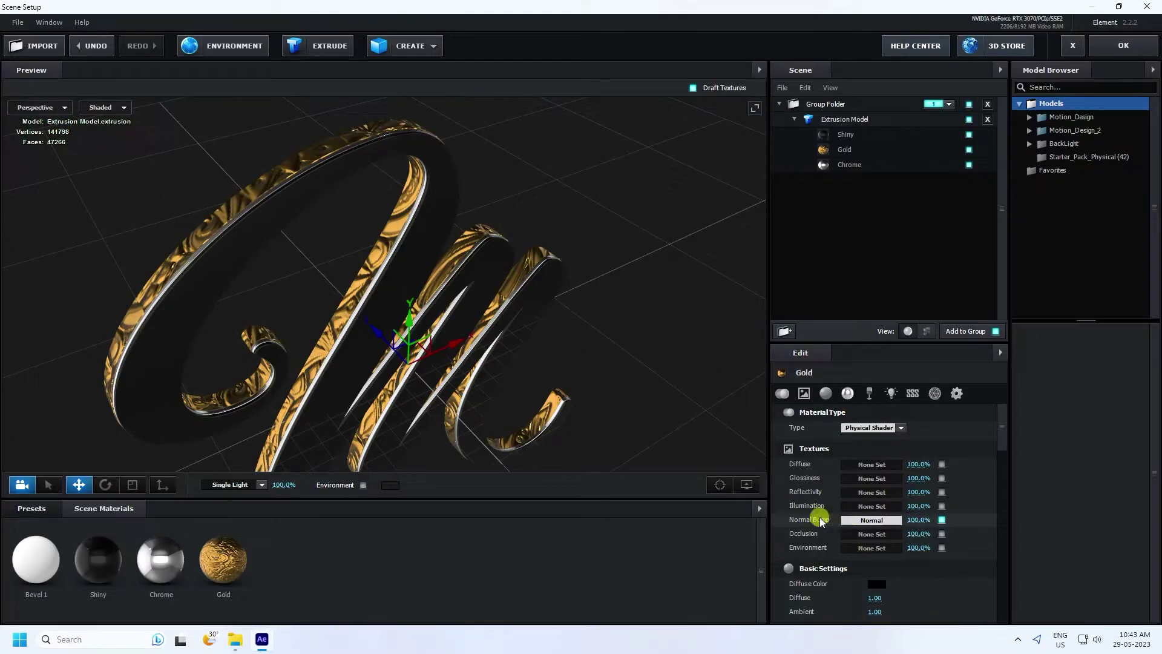
# Assign the Glossy image to the Gold material's Glossiness channel and apply that material to the model's first material slot
pyautogui.click(235, 640)
pyautogui.moveTo(202, 151); pyautogui.dragTo(857, 482)
pyautogui.moveTo(474, 354); pyautogui.dragTo(362, 272)
pyautogui.moveTo(225, 558); pyautogui.dragTo(851, 134)
pyautogui.moveTo(494, 259); pyautogui.dragTo(548, 252)
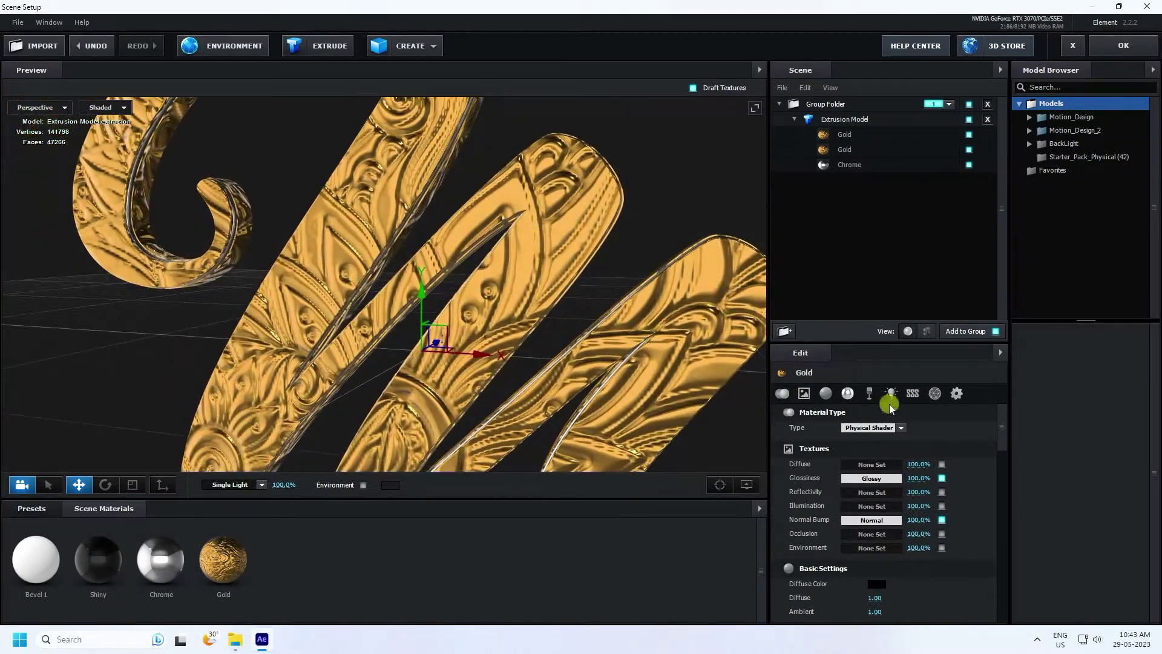
# Set the extrusion model's UV Repeat to 5 in both directions
pyautogui.click(847, 120)
pyautogui.click(867, 393)
pyautogui.click(876, 441)
pyautogui.write('5')
pyautogui.press('Return')
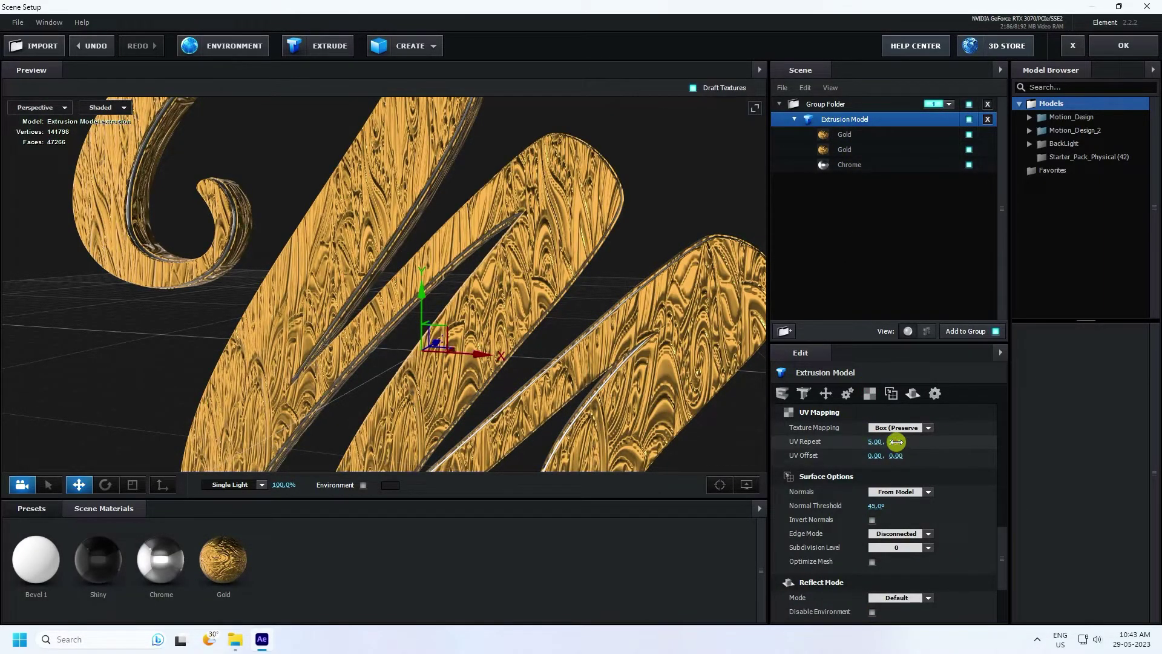
pyautogui.click(896, 442)
pyautogui.write('5')
pyautogui.press('Return')
pyautogui.moveTo(633, 346); pyautogui.dragTo(398, 404)
# Add a new scene material and set its Diffuse texture to Custom Layer 1 with Brightness 50
pyautogui.rightClick(328, 538)
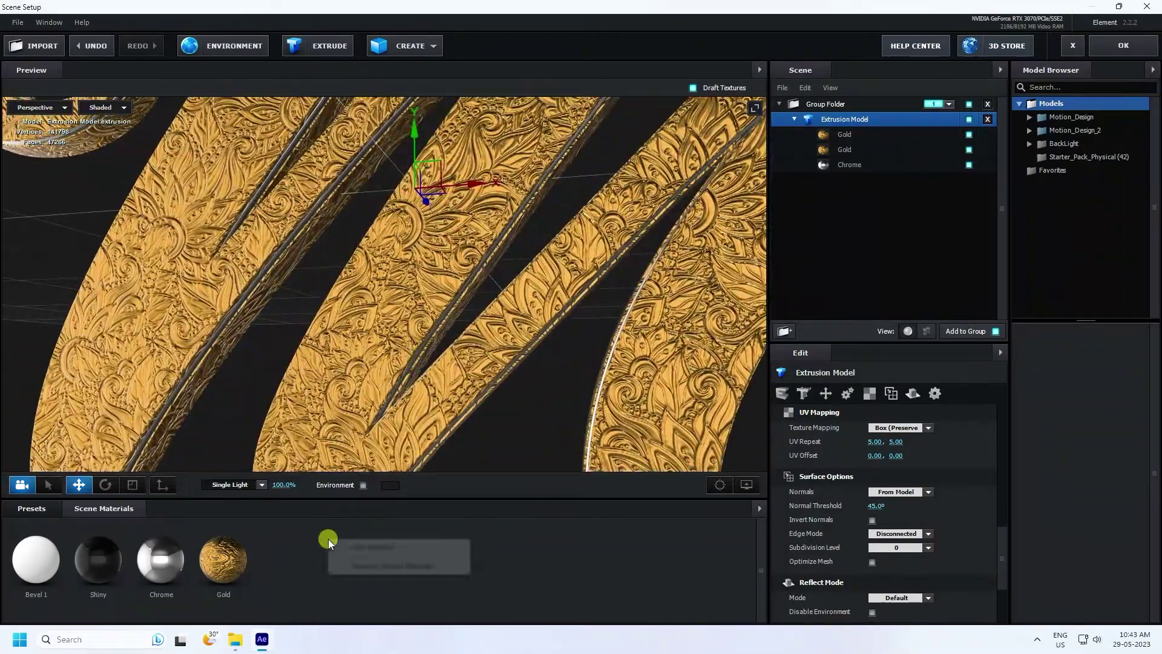
pyautogui.click(359, 547)
pyautogui.click(291, 561)
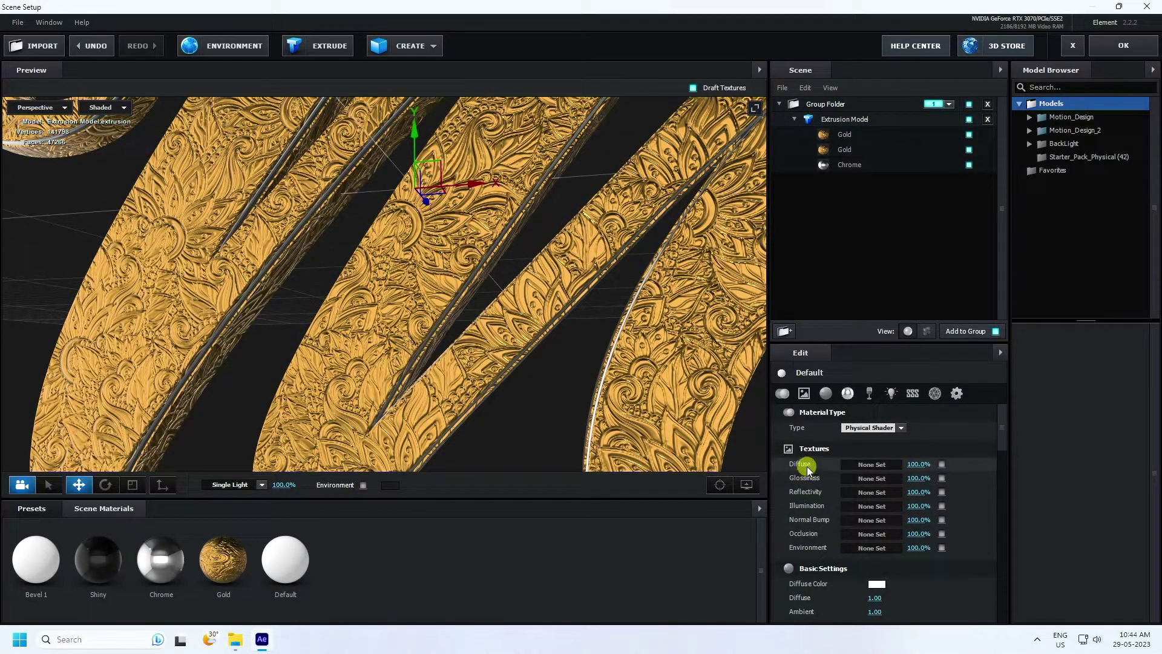
pyautogui.click(848, 465)
pyautogui.click(868, 392)
pyautogui.click(892, 410)
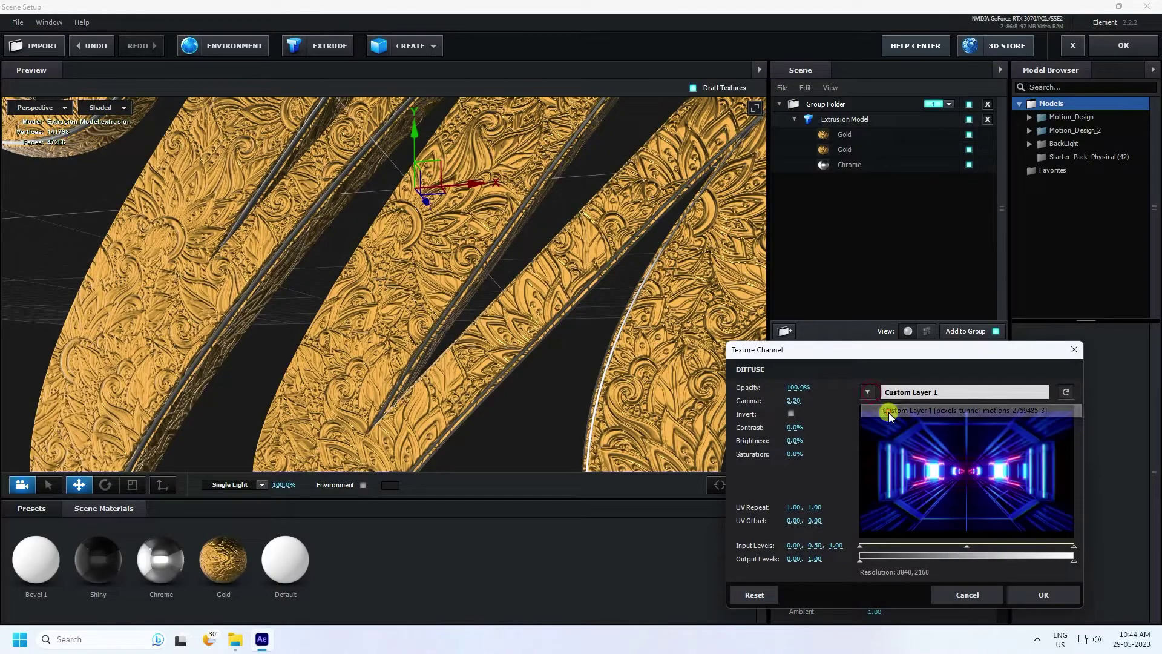
pyautogui.click(795, 442)
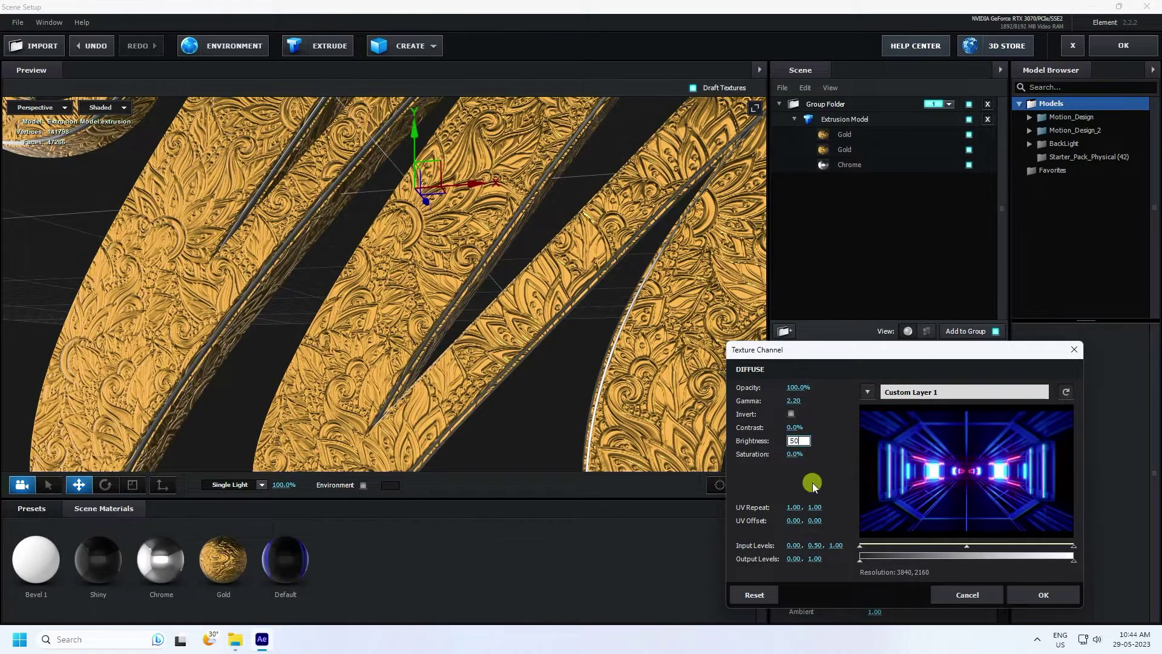
pyautogui.click(812, 482)
pyautogui.click(1015, 592)
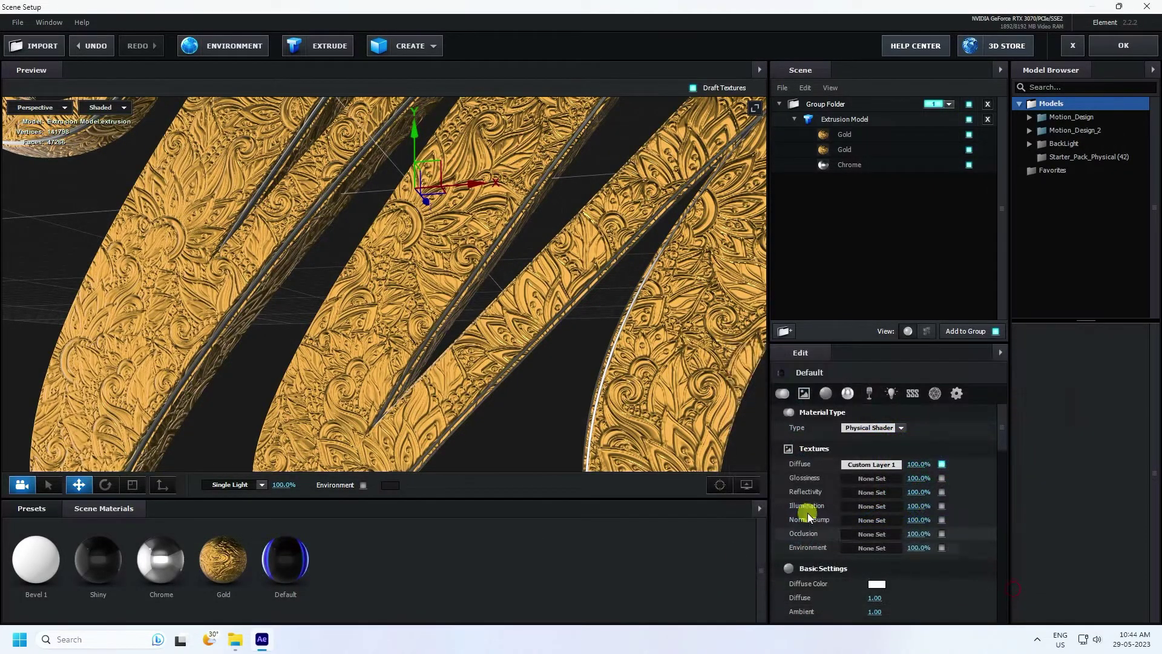
# Use Custom Layer 1 as the new material's Illumination texture and apply the material to the model's third slot, replacing Chrome
pyautogui.click(888, 510)
pyautogui.click(873, 405)
pyautogui.click(900, 423)
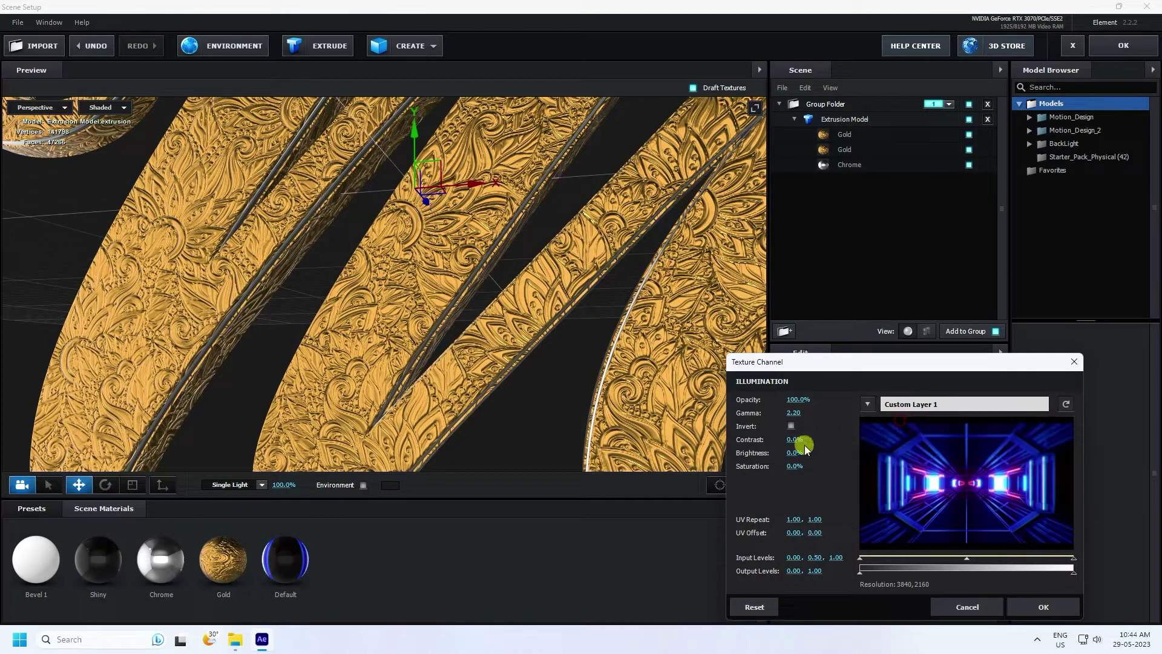
pyautogui.click(1036, 603)
pyautogui.moveTo(298, 552); pyautogui.dragTo(850, 163)
pyautogui.moveTo(696, 236); pyautogui.dragTo(386, 257)
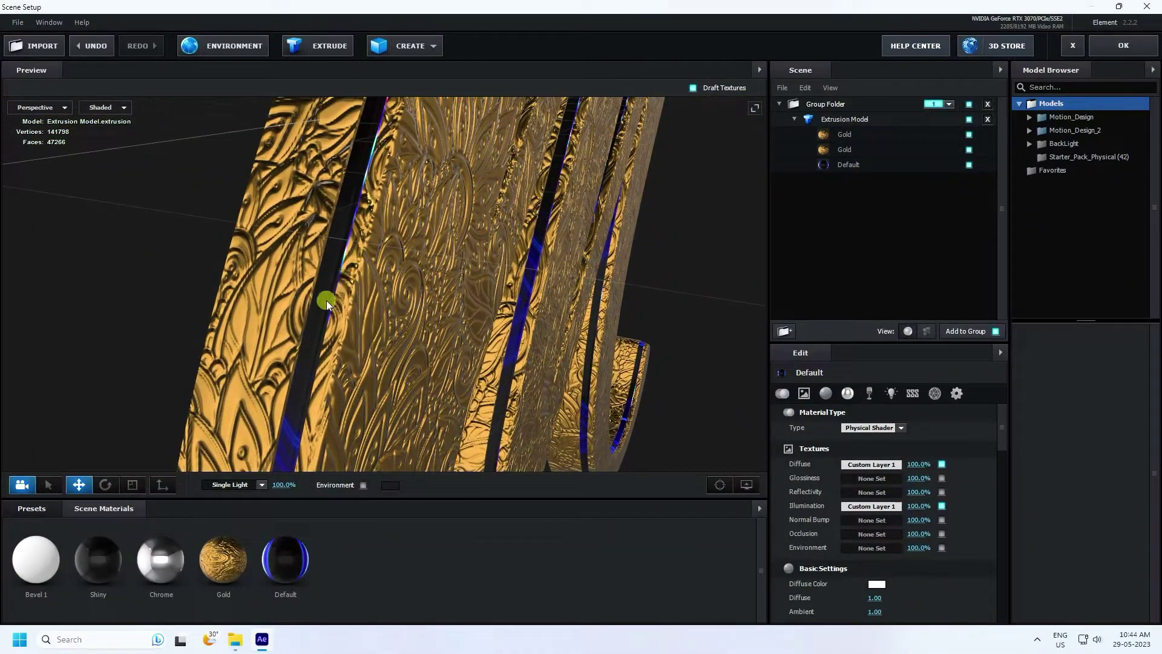
# Set the Default material's Illumination intensity to 50%
pyautogui.scroll(-6, 835, 487)
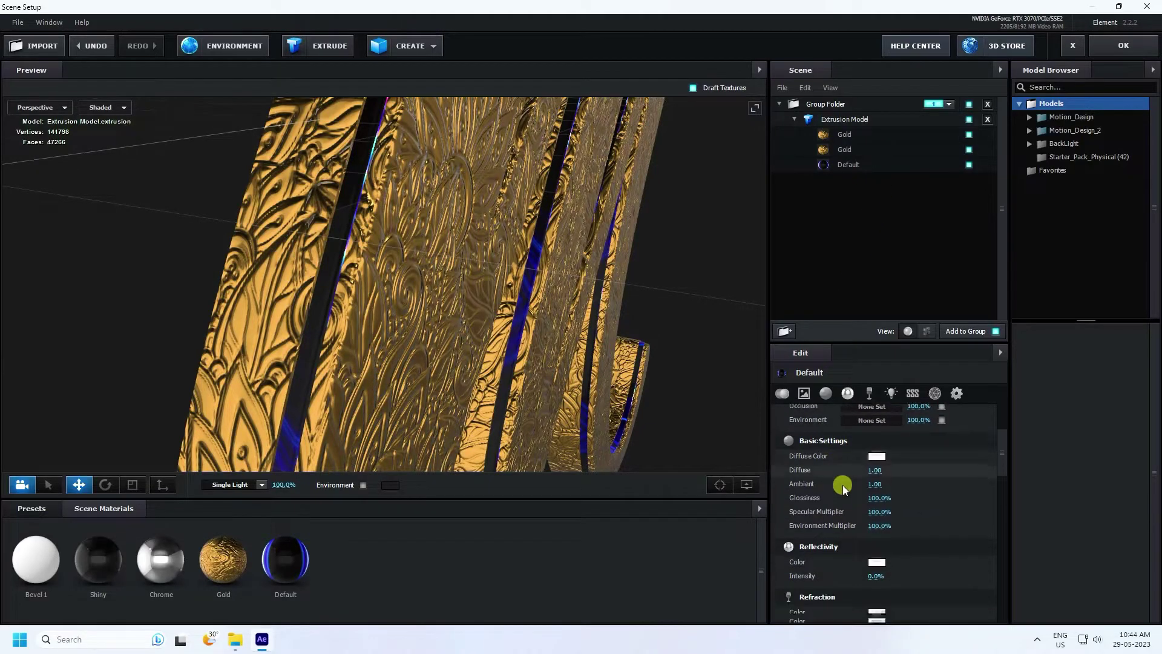
pyautogui.scroll(-1, 839, 506)
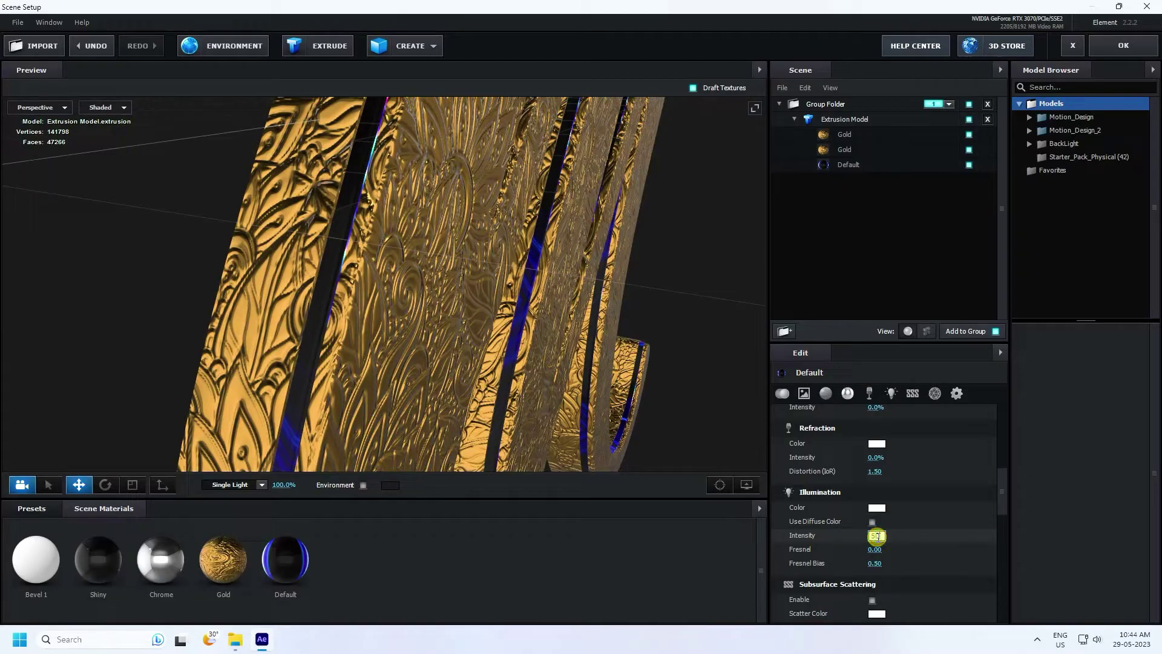
pyautogui.scroll(-10, 602, 357)
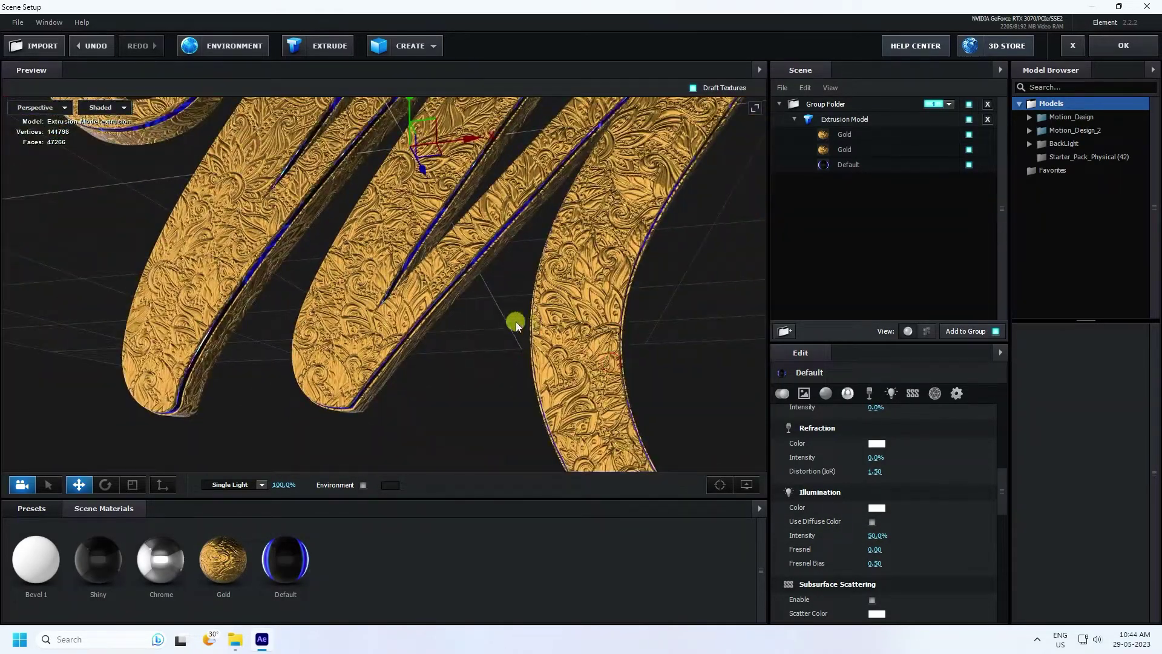
pyautogui.moveTo(502, 364); pyautogui.dragTo(572, 391)
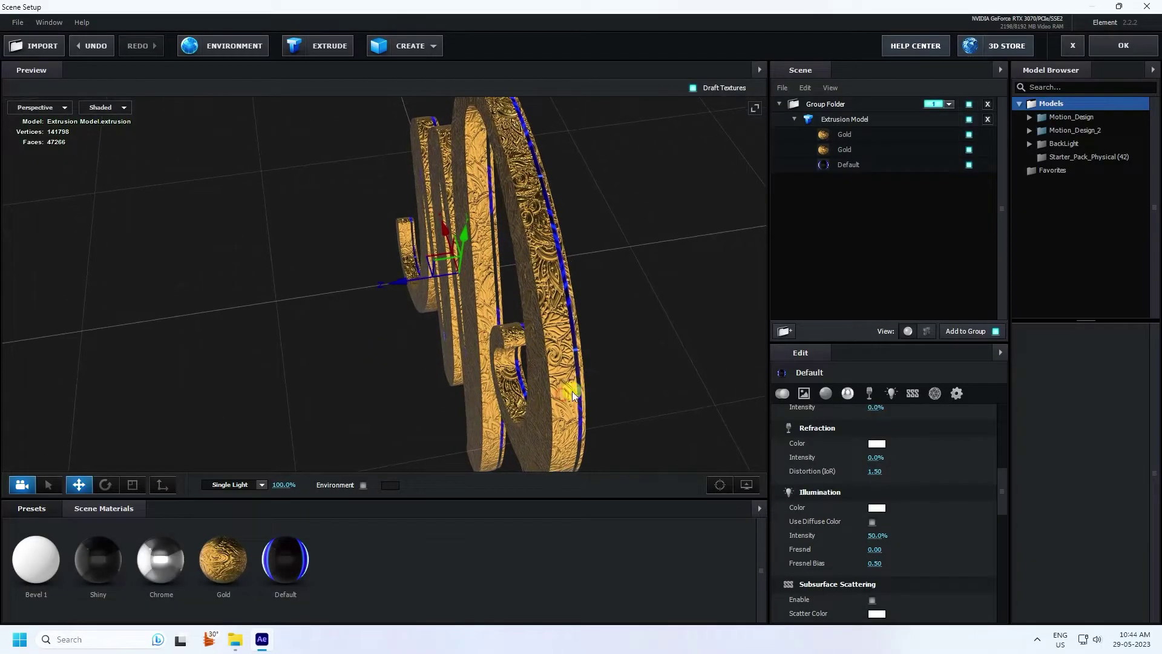
# Extrude the M path as a second model and set its path resolution to Extreme
pyautogui.click(317, 48)
pyautogui.moveTo(422, 272); pyautogui.dragTo(394, 287)
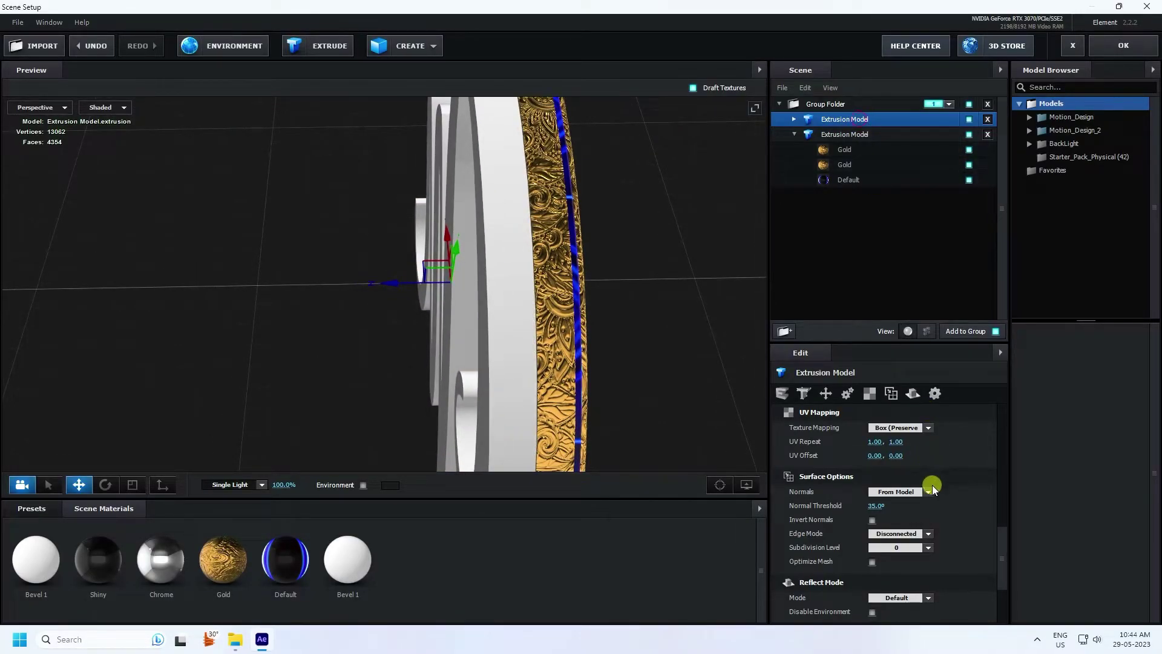
pyautogui.scroll(10, 932, 489)
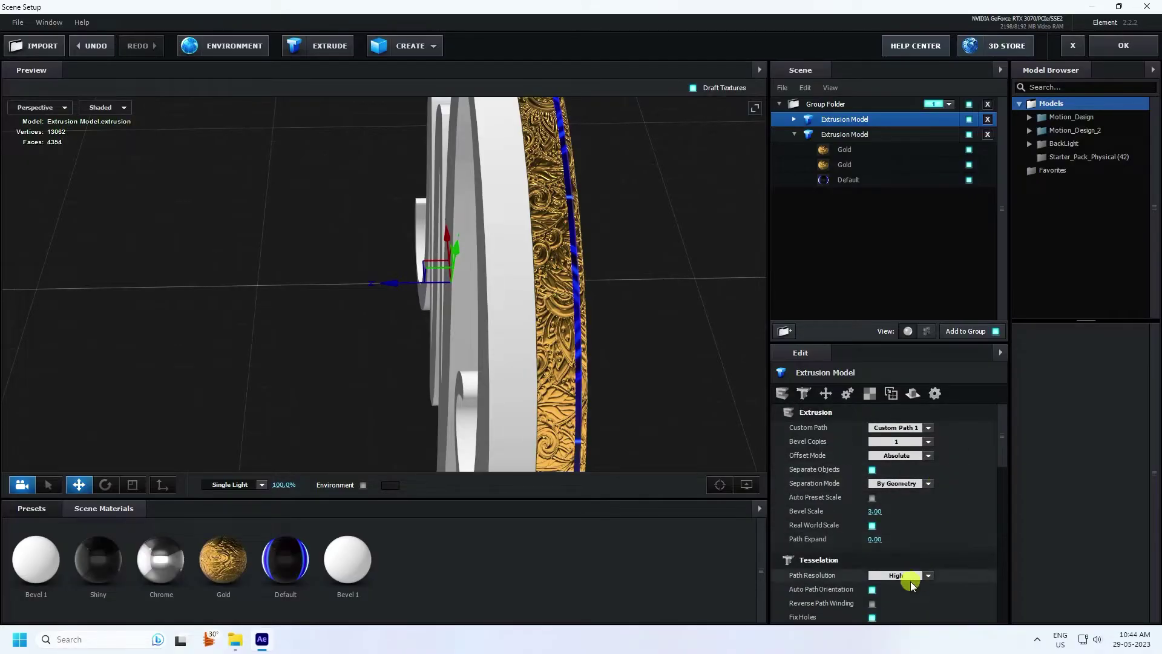
pyautogui.click(924, 576)
pyautogui.click(905, 561)
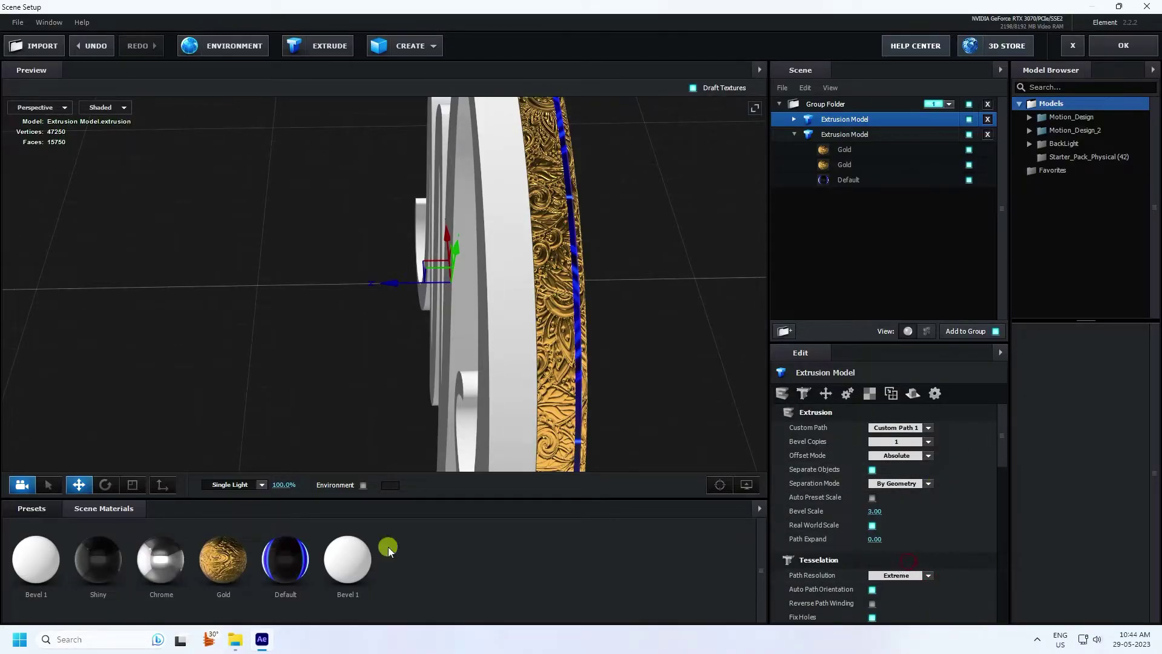
# Apply the Black_Outline material from the Physical presets to the second extrusion model
pyautogui.click(59, 512)
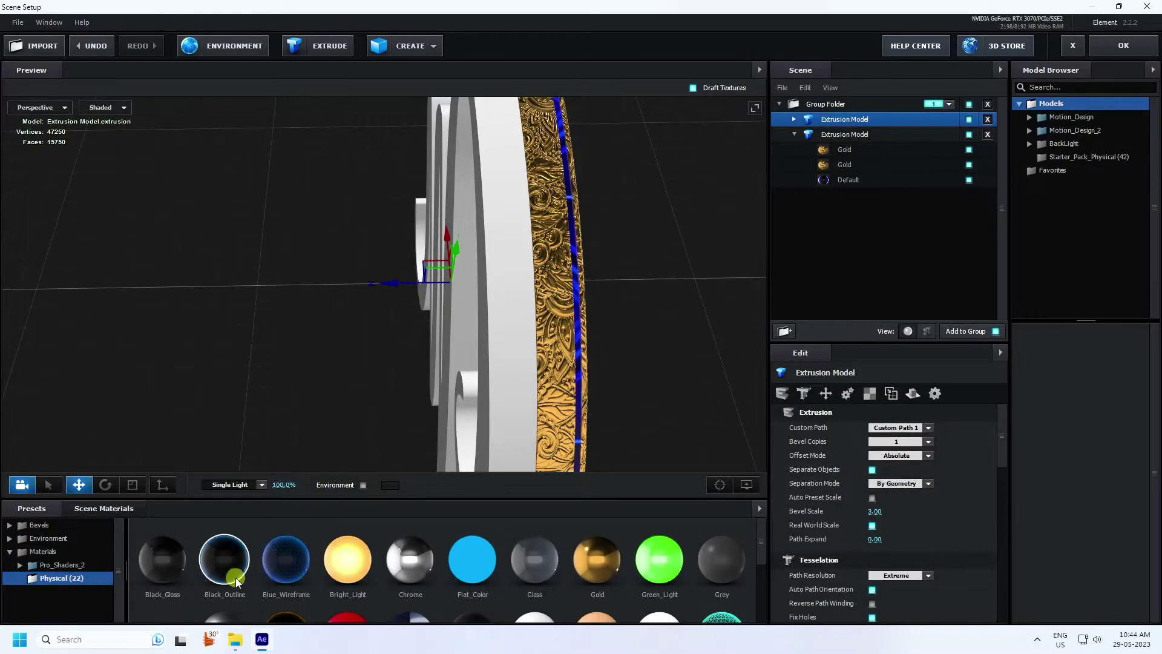
pyautogui.moveTo(223, 565); pyautogui.dragTo(834, 120)
pyautogui.moveTo(568, 289); pyautogui.dragTo(521, 309)
pyautogui.scroll(2, 520, 310)
# Shrink the Black_Outline bevel of the new extrusion by setting Expand Edges to -0.40
pyautogui.click(794, 119)
pyautogui.click(843, 134)
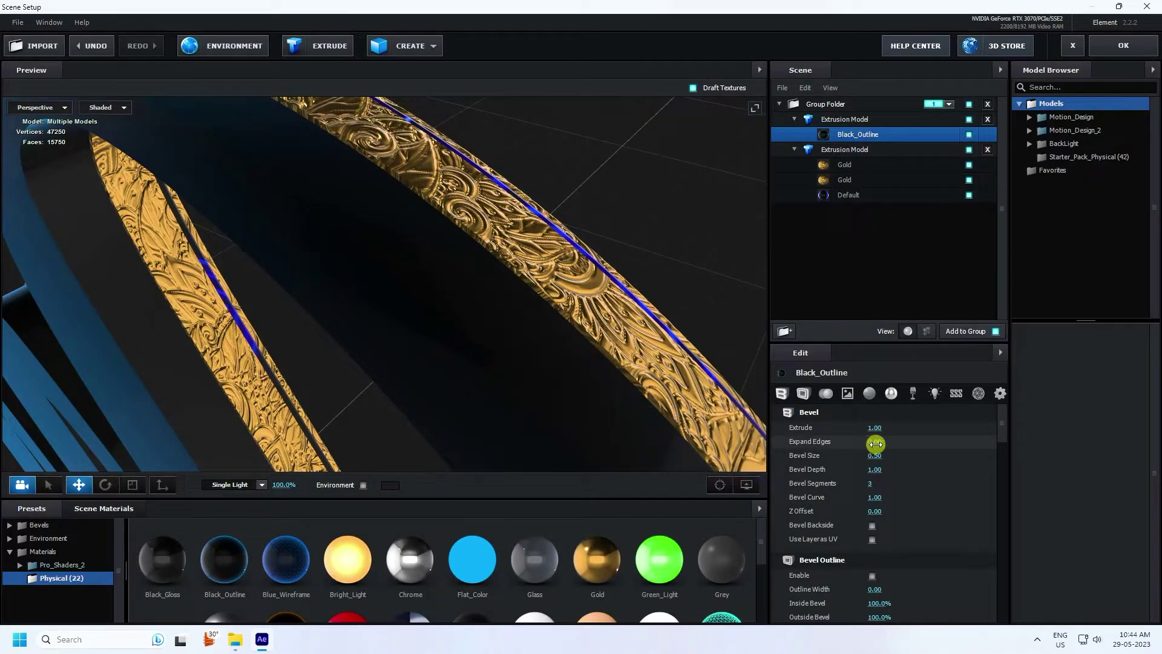
pyautogui.moveTo(873, 443); pyautogui.dragTo(859, 445)
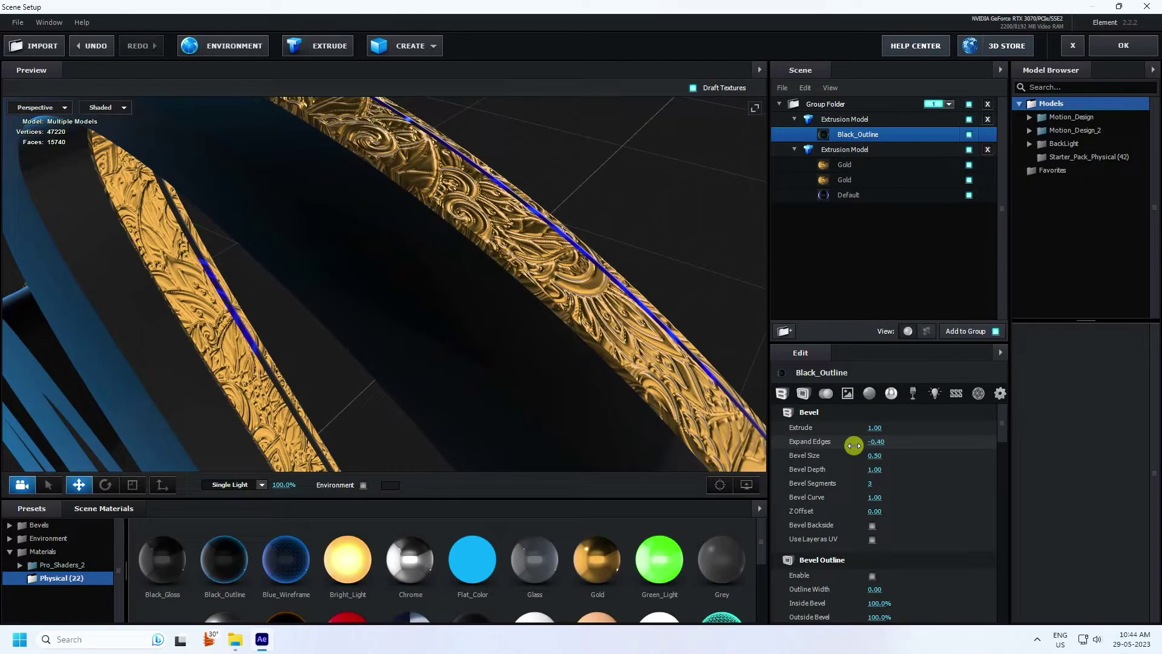
pyautogui.moveTo(596, 213); pyautogui.dragTo(679, 288)
# Duplicate the gold extrusion model and move the selected copy along Z to the opposite side of the black model
pyautogui.click(794, 119)
pyautogui.click(835, 135)
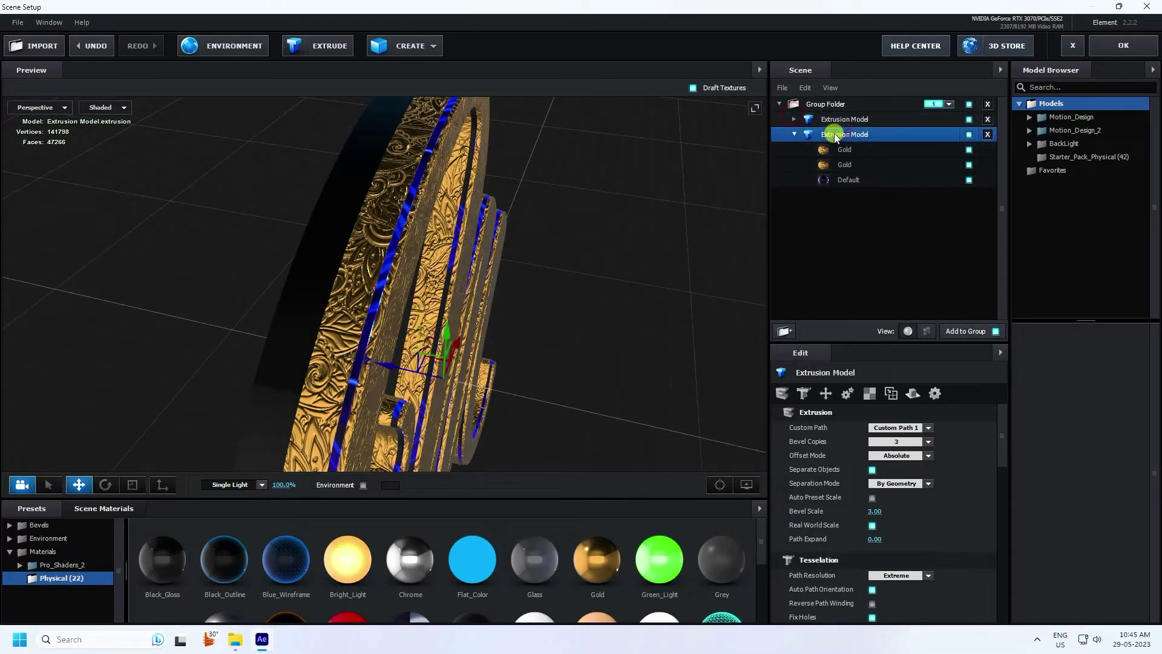
pyautogui.click(794, 134)
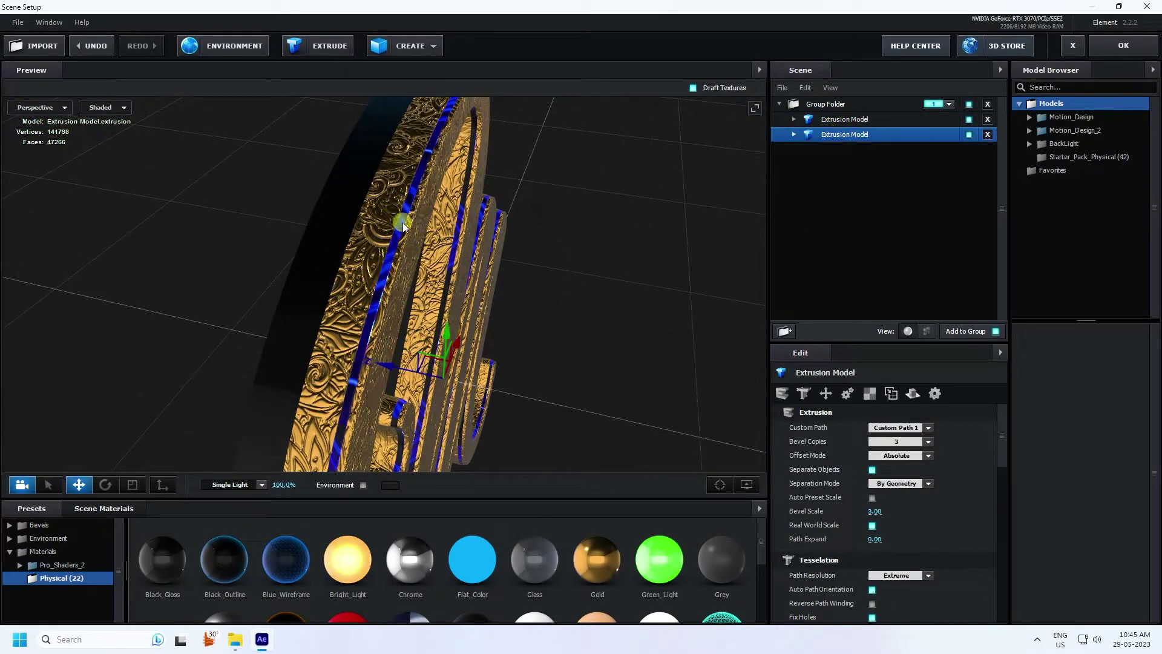
pyautogui.hotkey('ctrl', 'd')
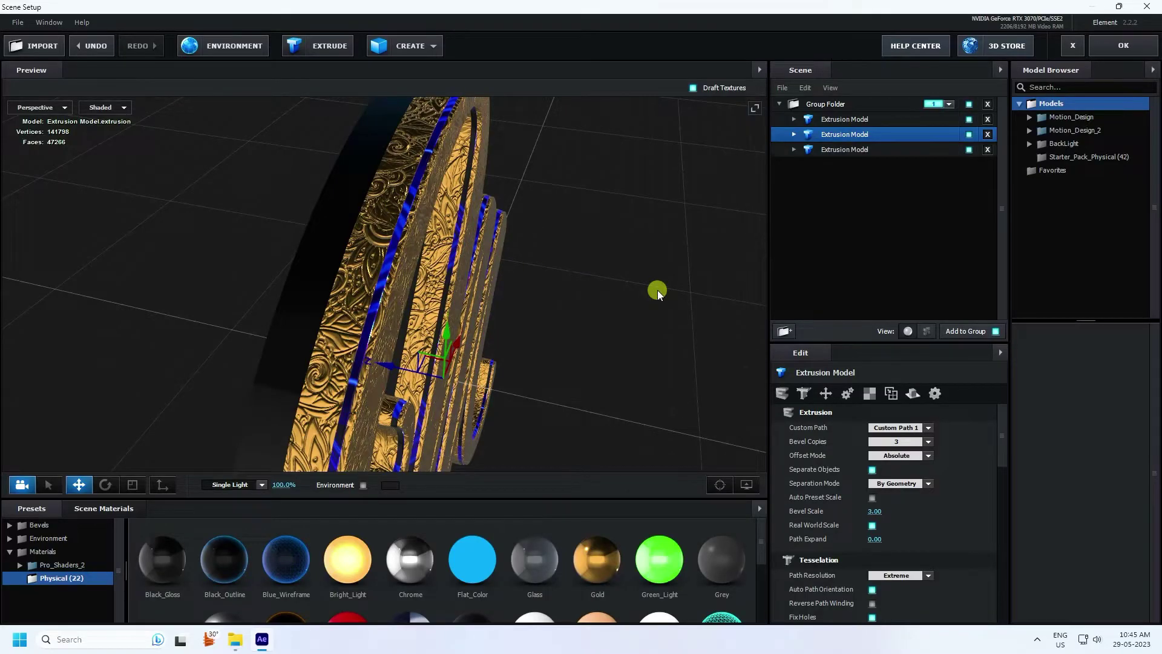
pyautogui.moveTo(550, 394); pyautogui.dragTo(452, 384)
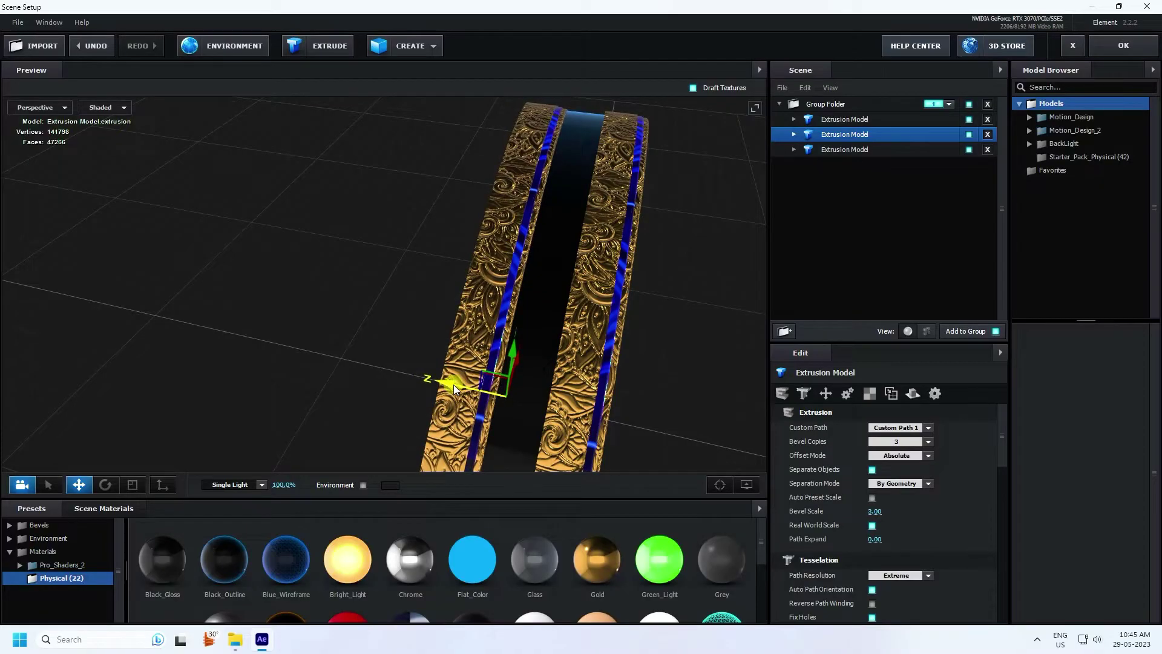
pyautogui.moveTo(673, 318); pyautogui.dragTo(485, 386)
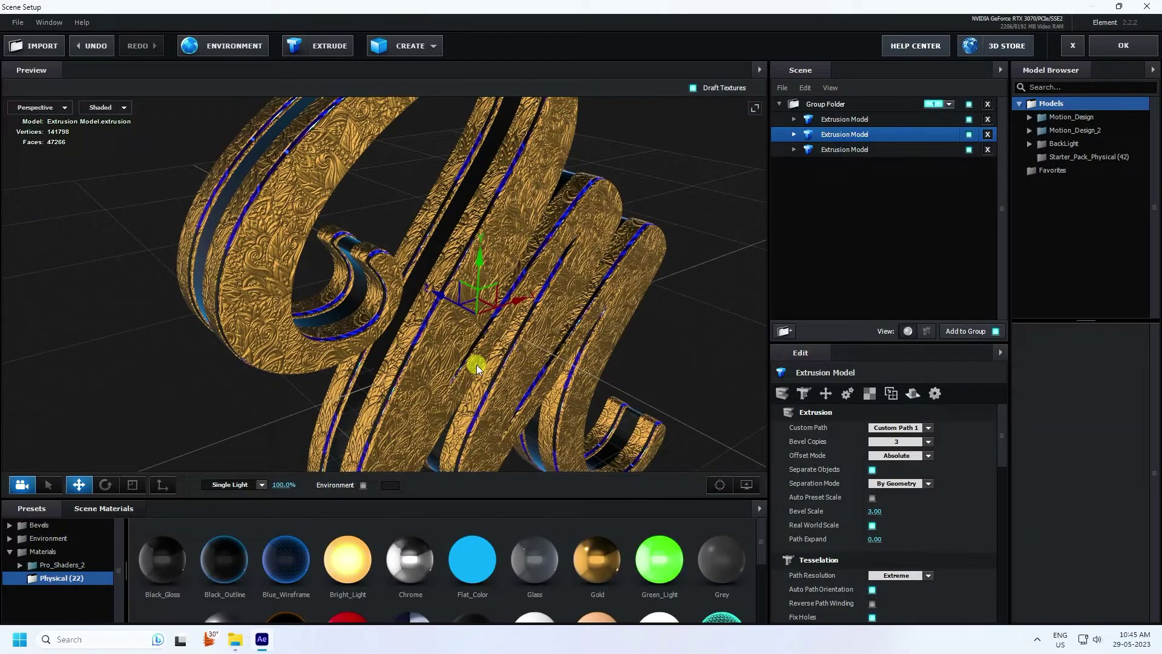
# Create a plane model, set its size to 15 by 15, and make it two-sided
pyautogui.click(425, 48)
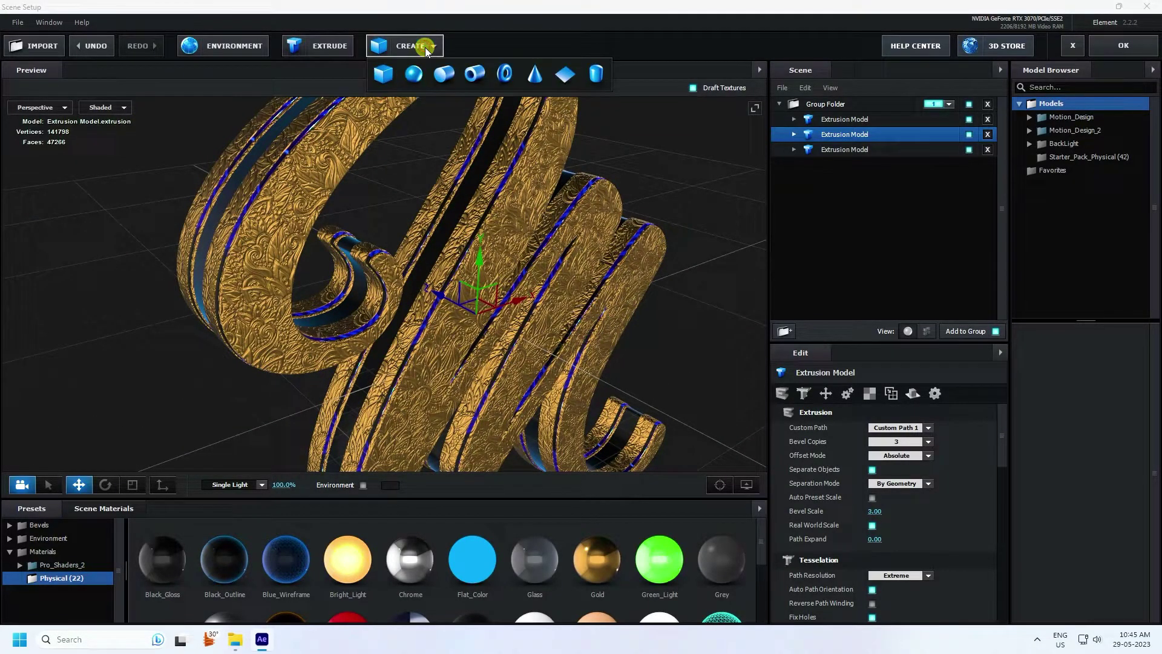
pyautogui.click(565, 74)
pyautogui.scroll(-3, 551, 231)
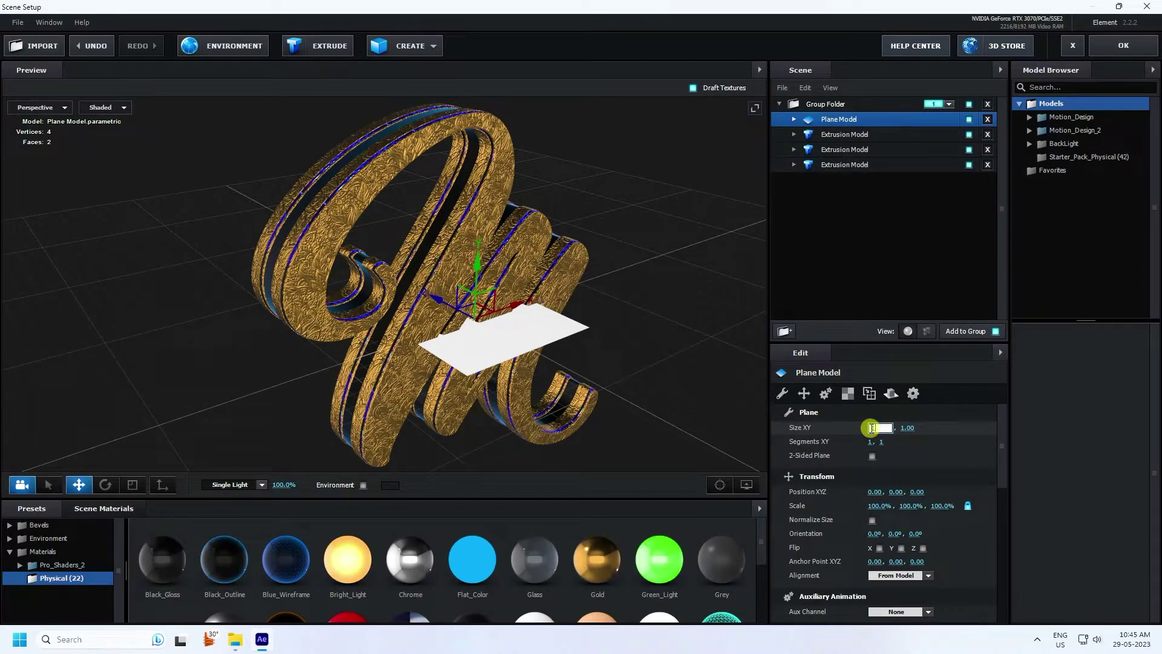
pyautogui.press('Return')
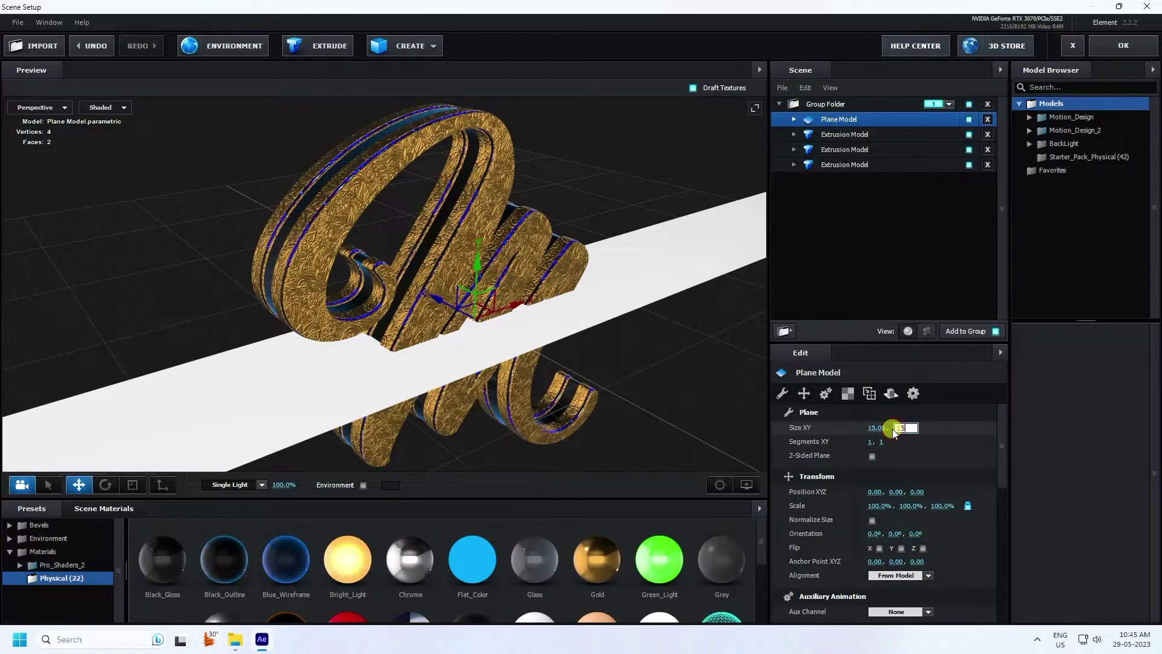
pyautogui.click(893, 429)
pyautogui.write('15')
pyautogui.press('Return')
pyautogui.click(872, 455)
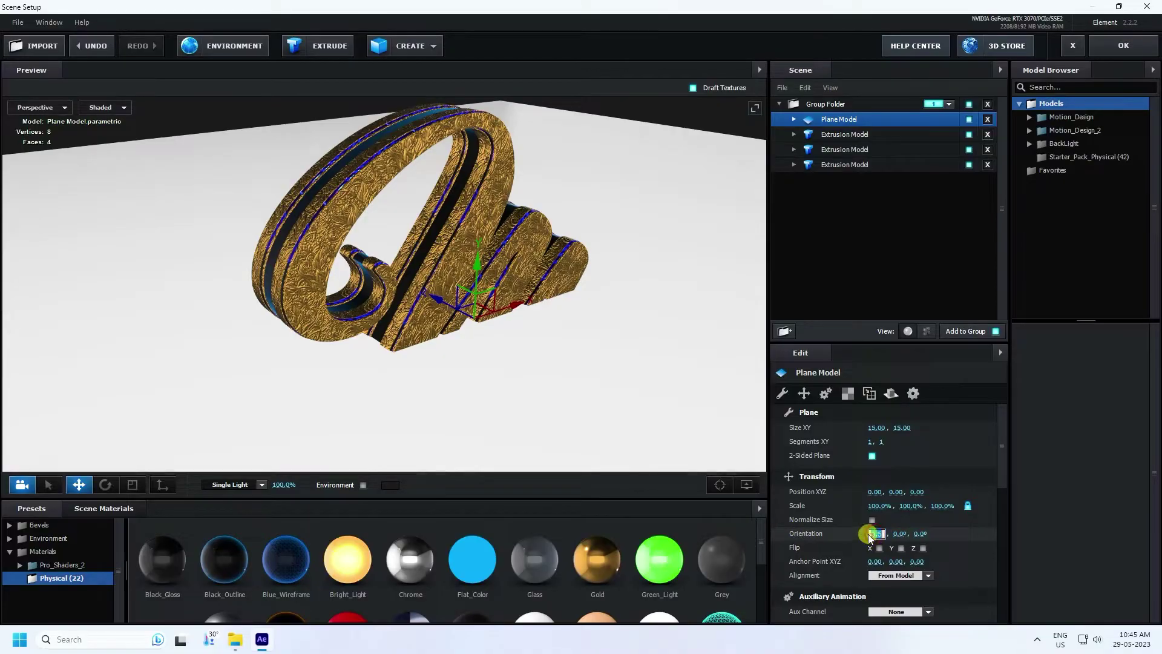
# Set the plane's X orientation to -90° and move it along Z to position 0.30, behind the letter
pyautogui.click(870, 535)
pyautogui.write('-90')
pyautogui.press('Return')
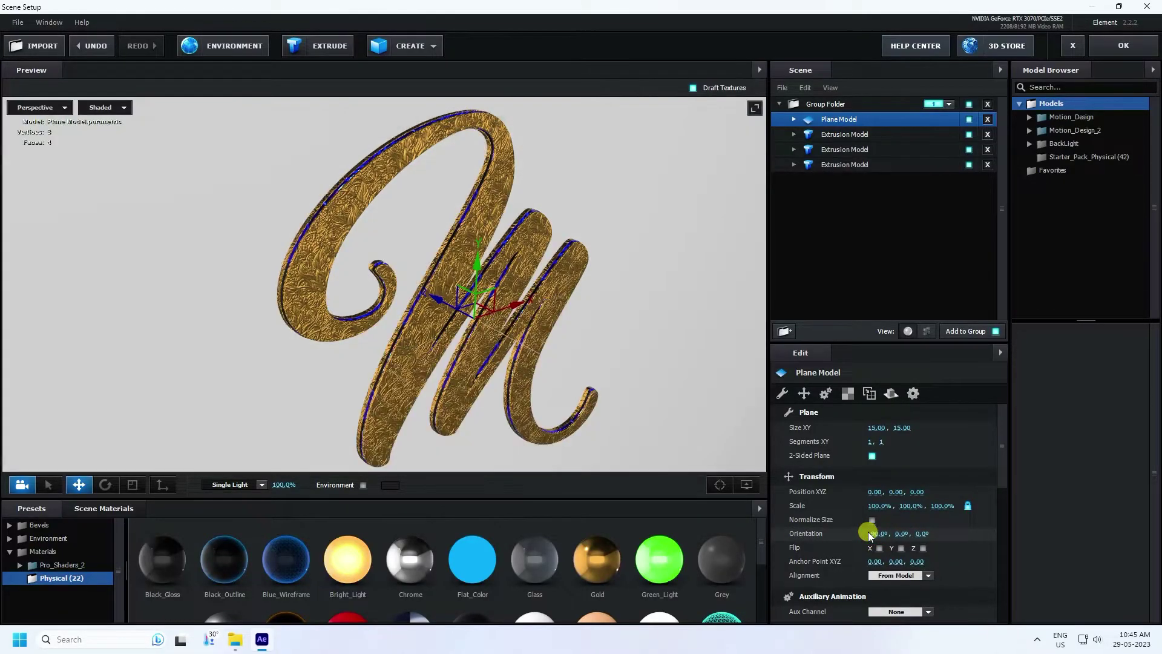
pyautogui.moveTo(556, 369); pyautogui.dragTo(372, 277)
pyautogui.moveTo(433, 360); pyautogui.dragTo(283, 329)
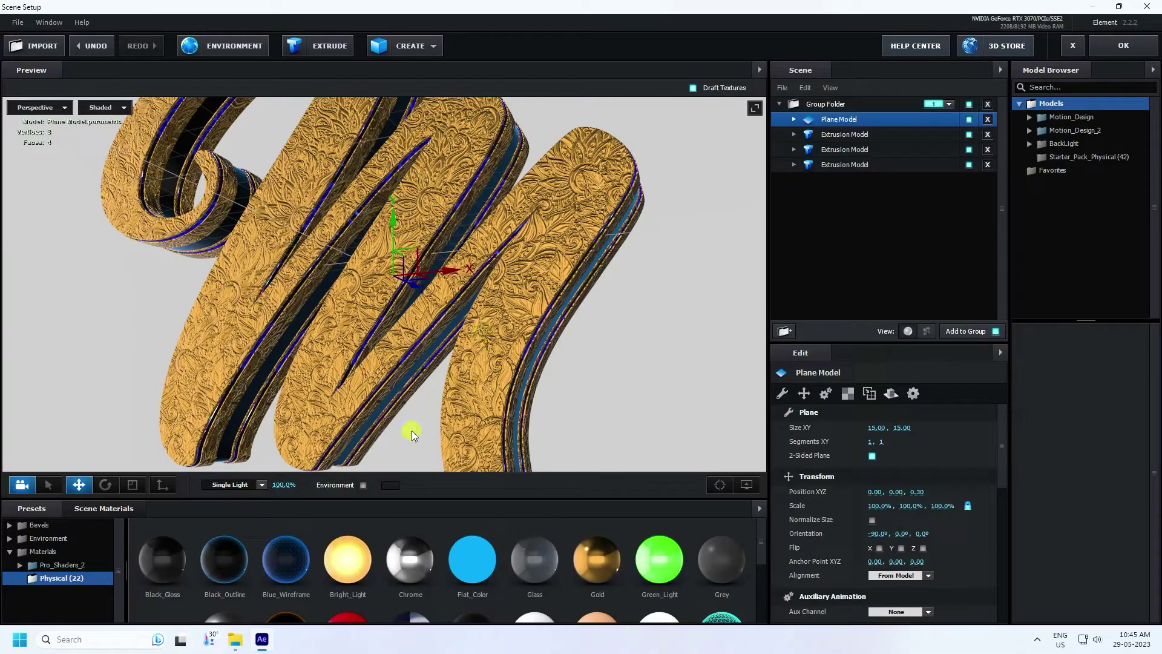
pyautogui.moveTo(412, 367); pyautogui.dragTo(422, 336)
# Apply the Black_Outline material from the Physical presets to the plane and select it in the scene materials
pyautogui.moveTo(220, 564); pyautogui.dragTo(361, 434)
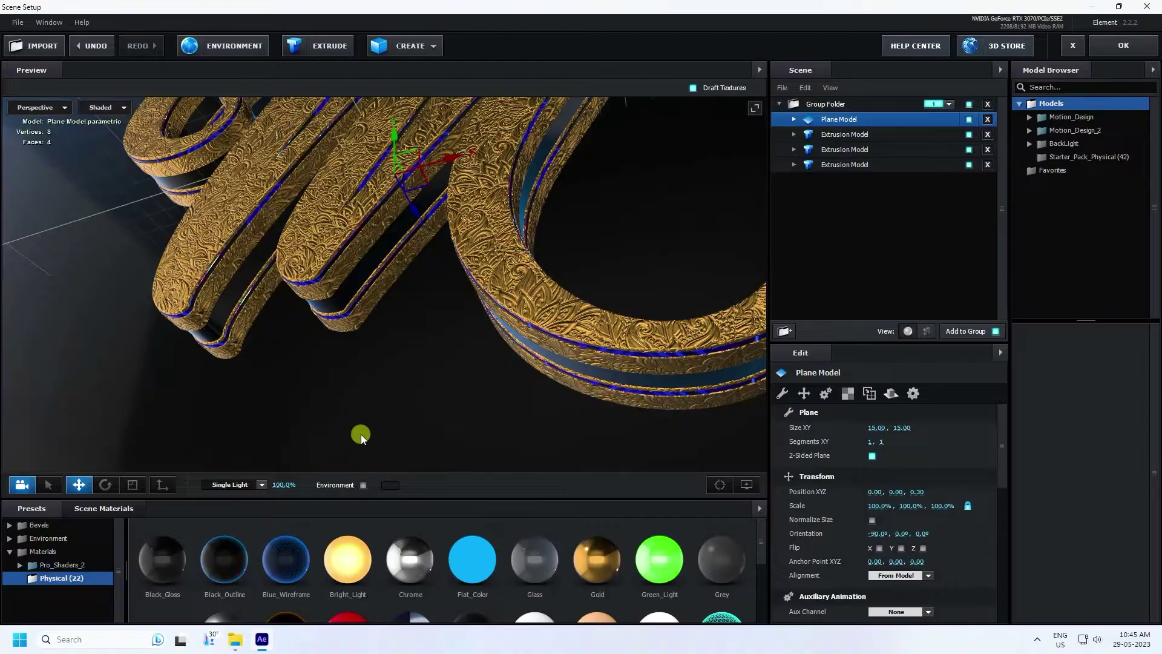
pyautogui.click(94, 512)
pyautogui.click(547, 568)
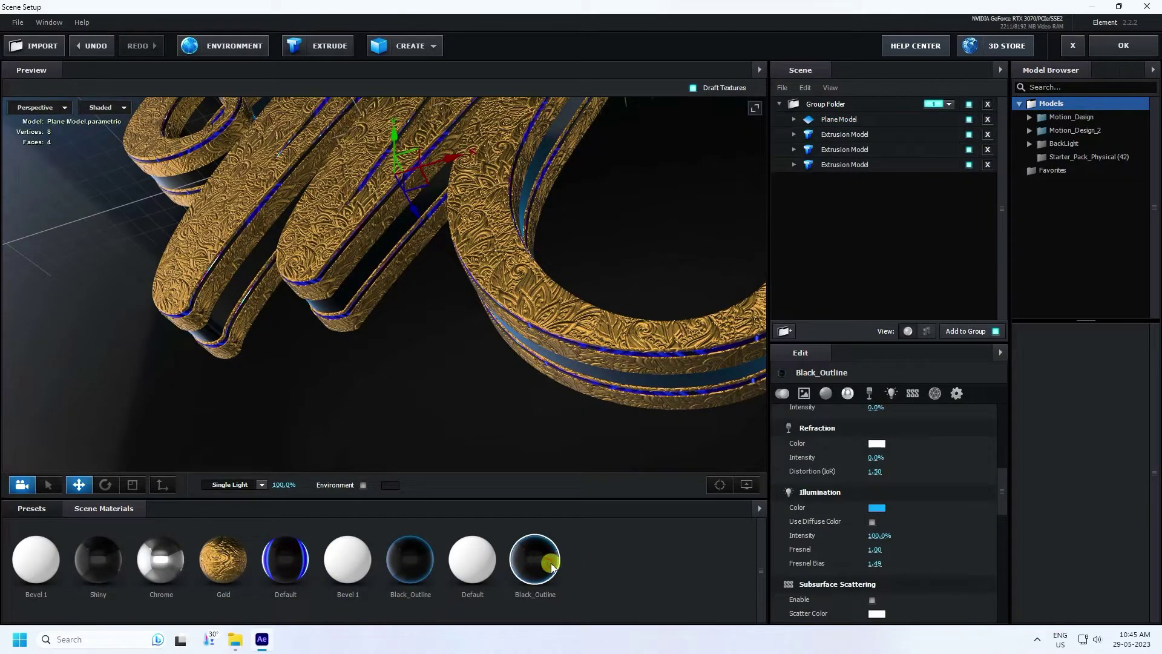
# Assign the NormalMap BG image from the Assects folder as the Normal Bump texture of the plane's Black_Outline material
pyautogui.click(794, 119)
pyautogui.click(854, 134)
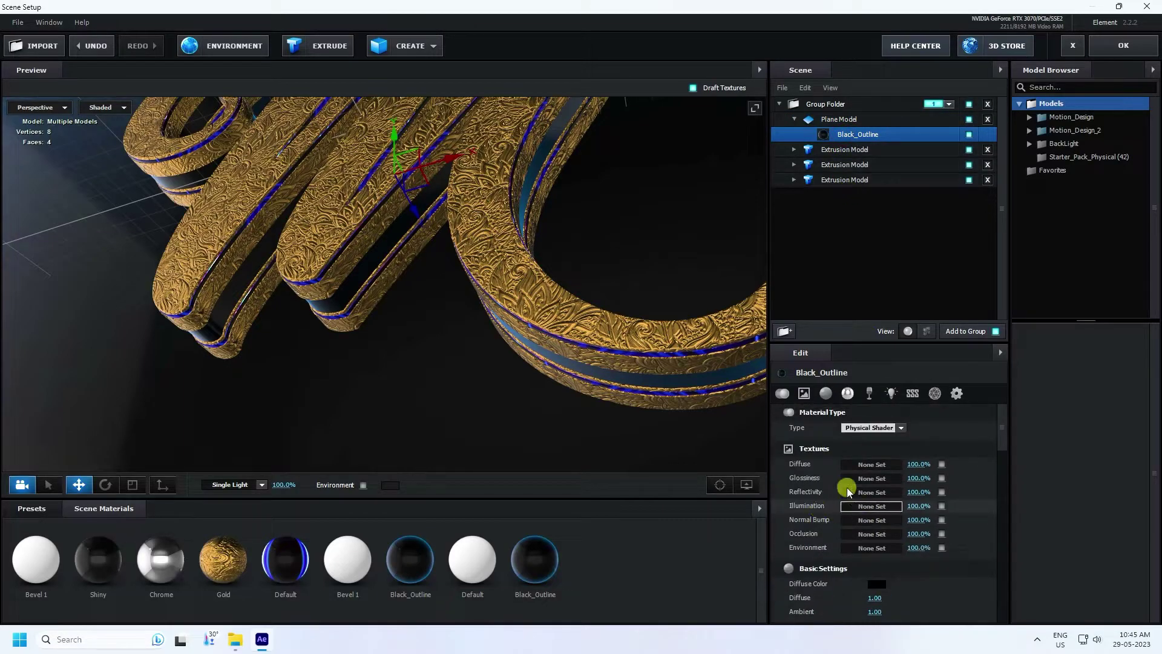
pyautogui.click(235, 643)
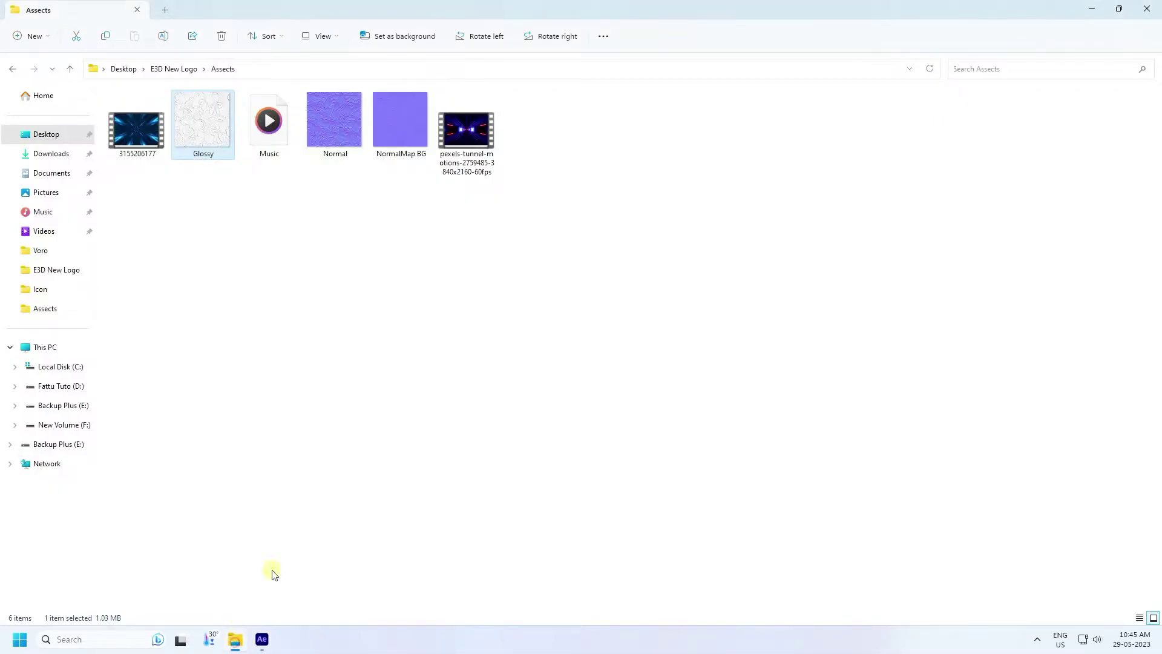
pyautogui.moveTo(392, 126); pyautogui.dragTo(695, 550)
pyautogui.moveTo(854, 522); pyautogui.dragTo(856, 524)
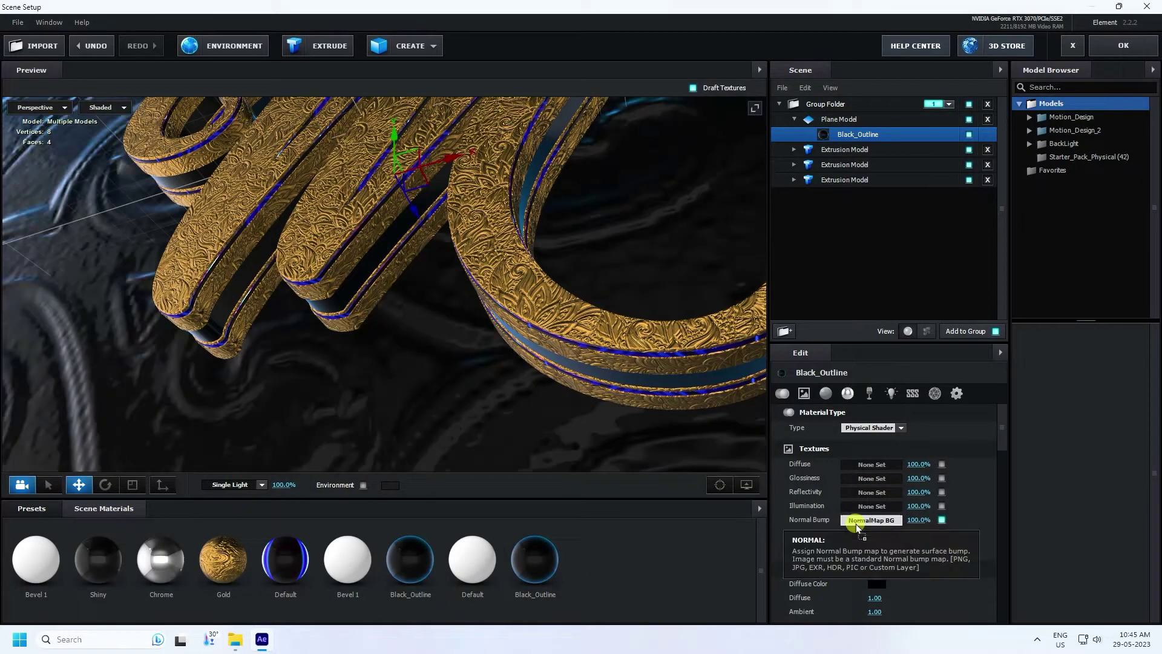
# Set the plane model's UV Repeat to 25 in both directions
pyautogui.click(838, 119)
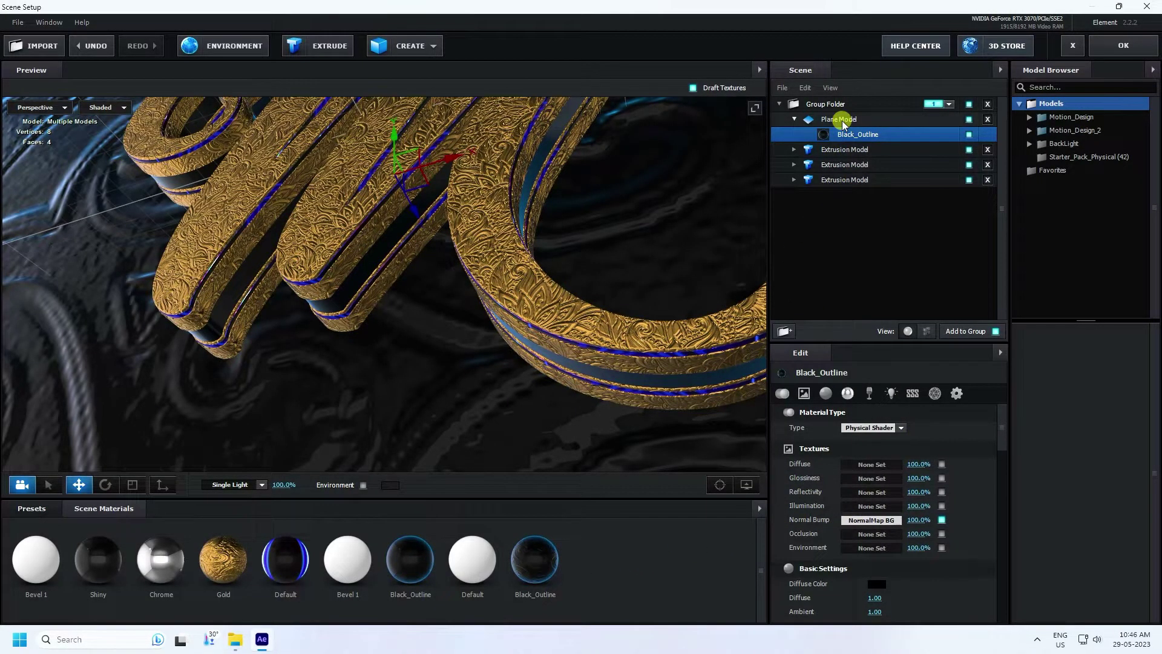
pyautogui.click(848, 393)
pyautogui.click(885, 442)
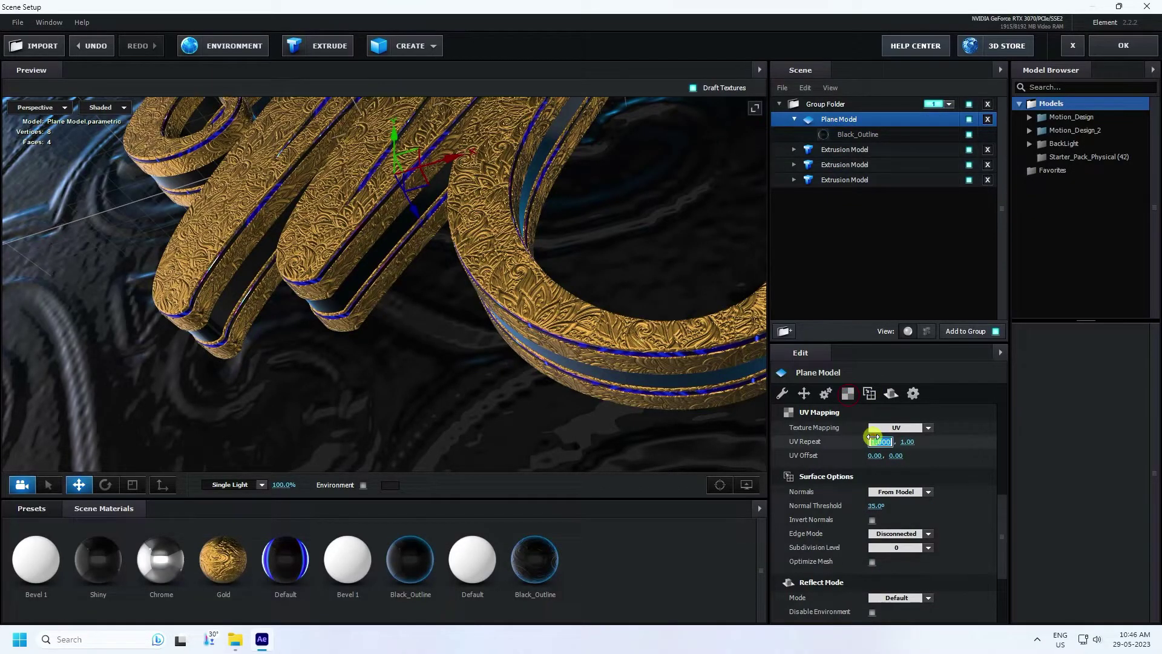
pyautogui.write('25')
pyautogui.press('Return')
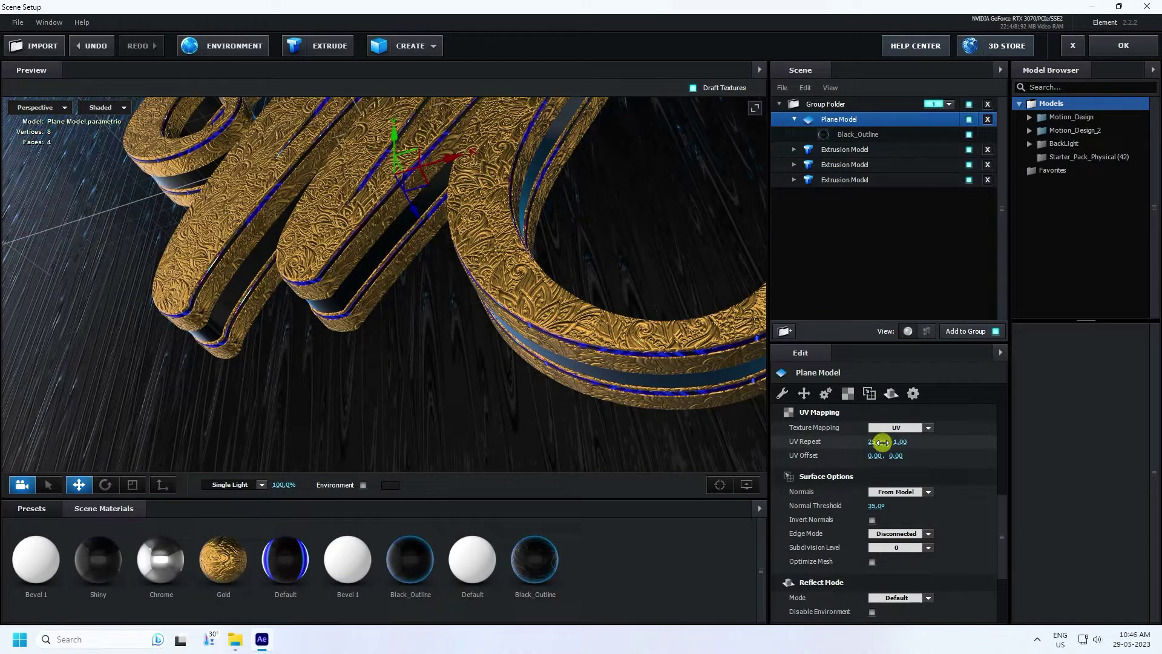
pyautogui.moveTo(302, 242); pyautogui.dragTo(389, 296)
# Change the plane model's Reflect Mode to Mirror Surface
pyautogui.click(791, 124)
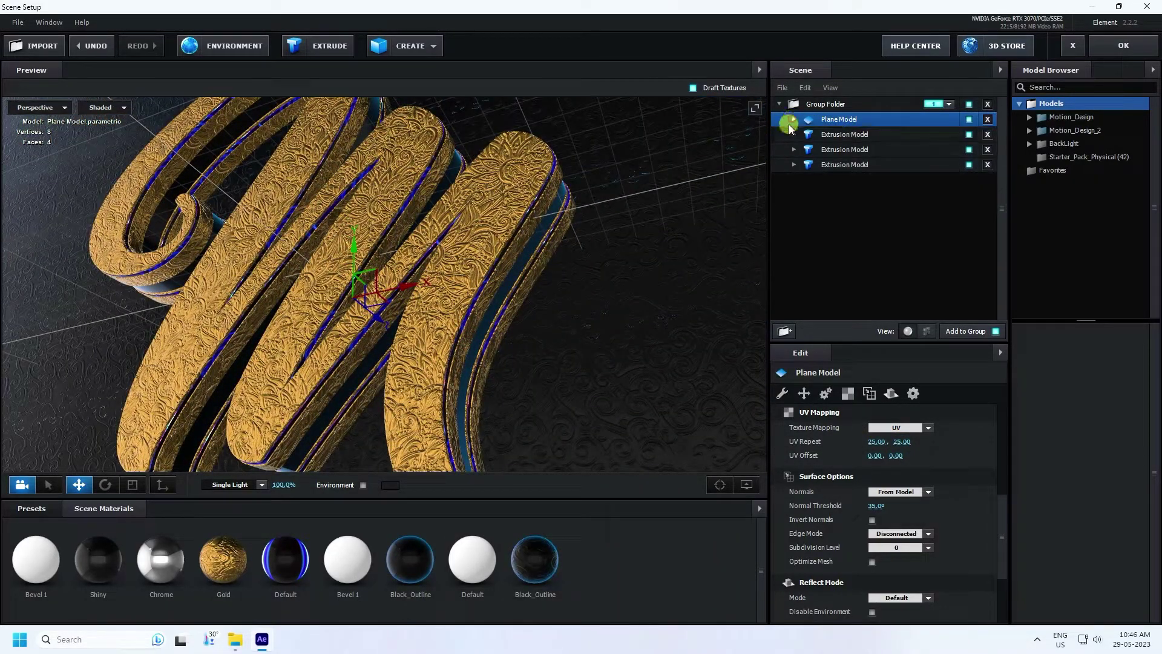
pyautogui.rightClick(634, 231)
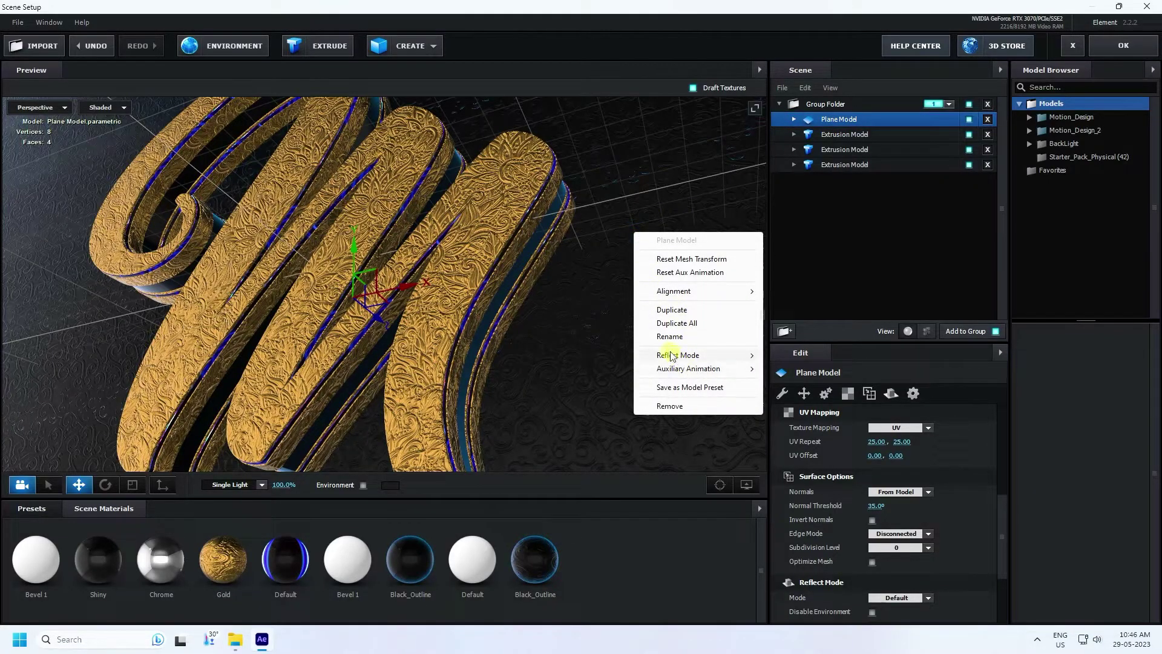
pyautogui.moveTo(665, 357)
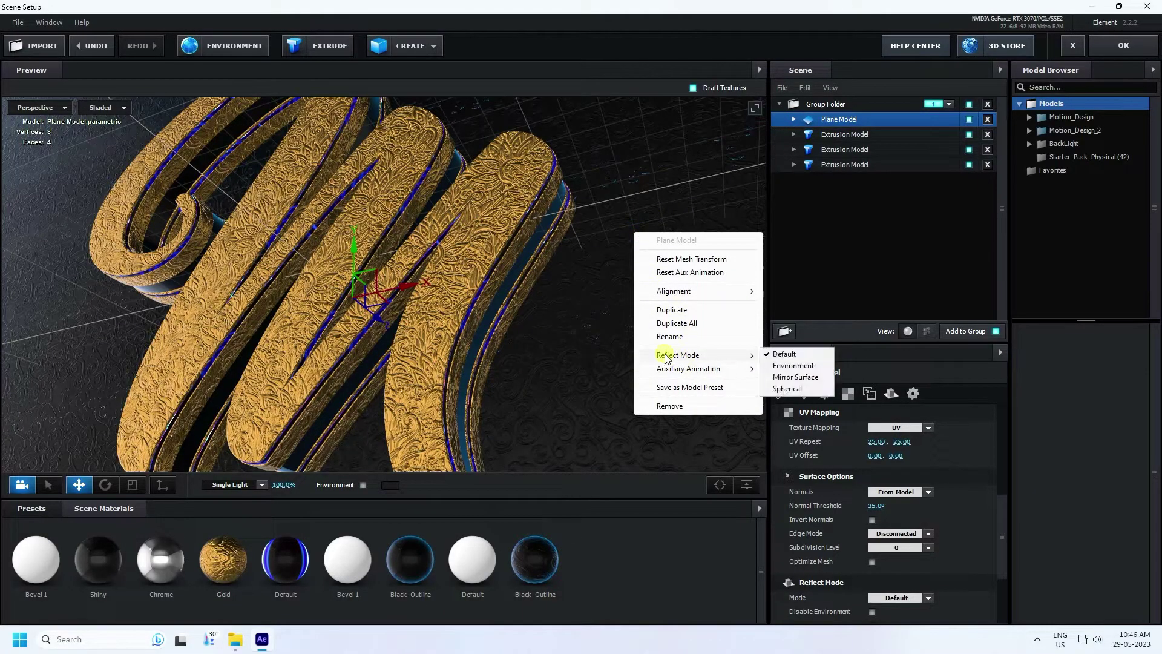
pyautogui.click(787, 377)
pyautogui.moveTo(558, 317); pyautogui.dragTo(611, 230)
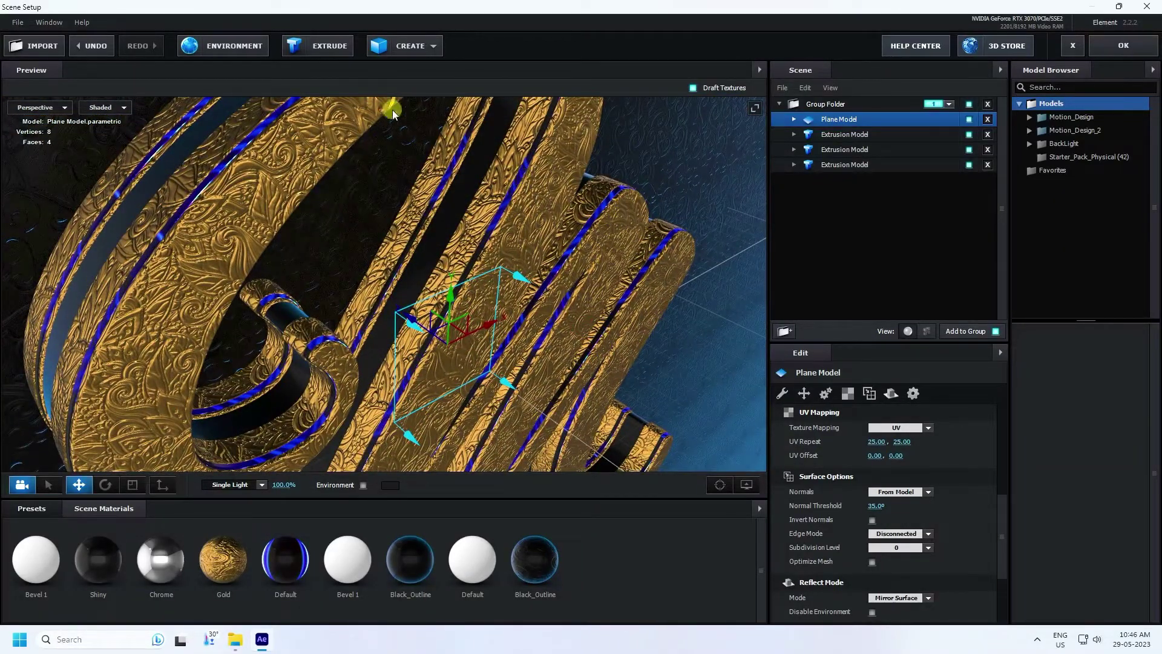
# Extrude the M path as another model and apply the Gold material from the Physical presets to it
pyautogui.click(325, 48)
pyautogui.moveTo(415, 169); pyautogui.dragTo(714, 226)
pyautogui.click(31, 508)
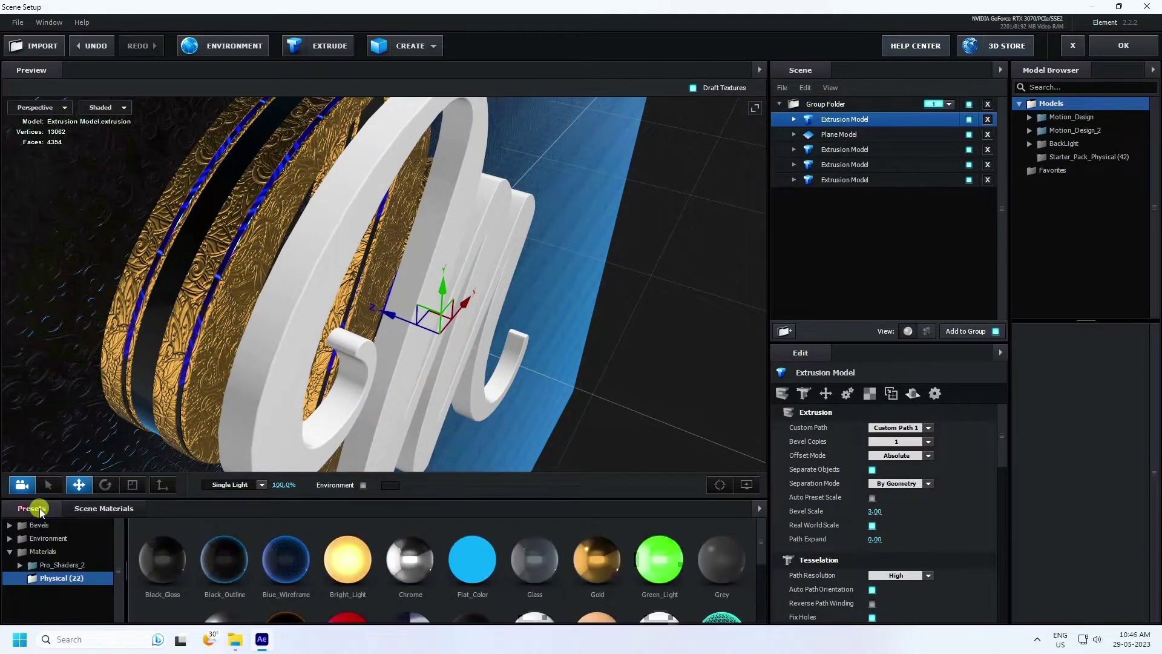
pyautogui.moveTo(867, 159); pyautogui.dragTo(853, 123)
# Enable Bevel Outline on the new extrusion's Gold material and set its Extrude to 0.35
pyautogui.click(795, 119)
pyautogui.click(843, 135)
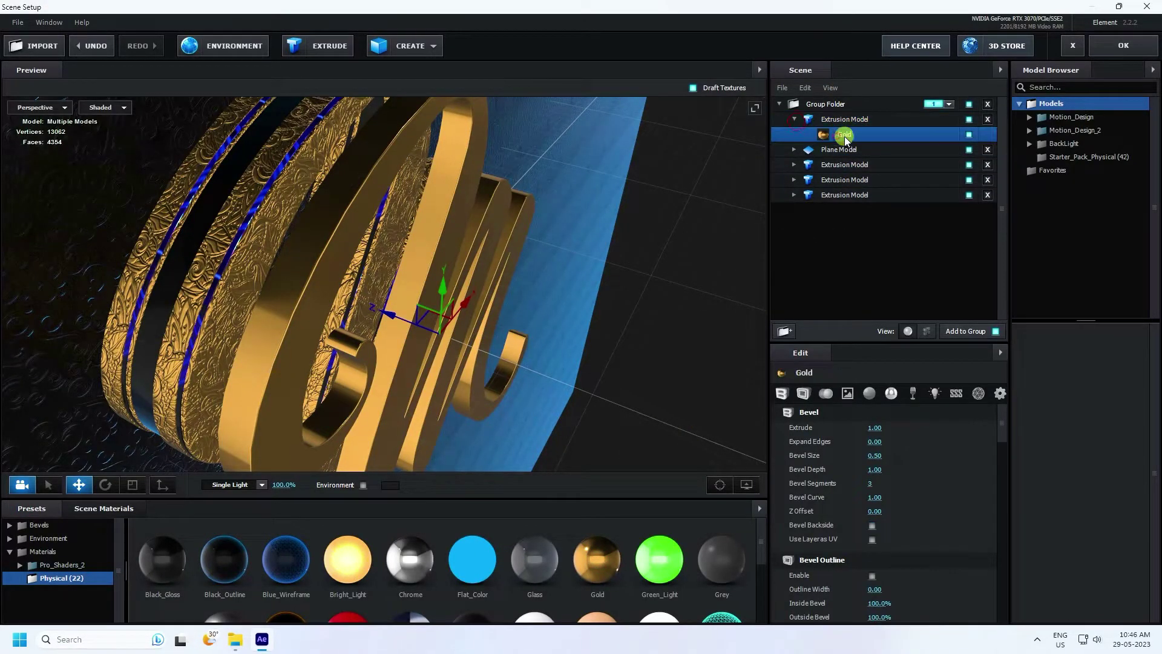
pyautogui.click(872, 576)
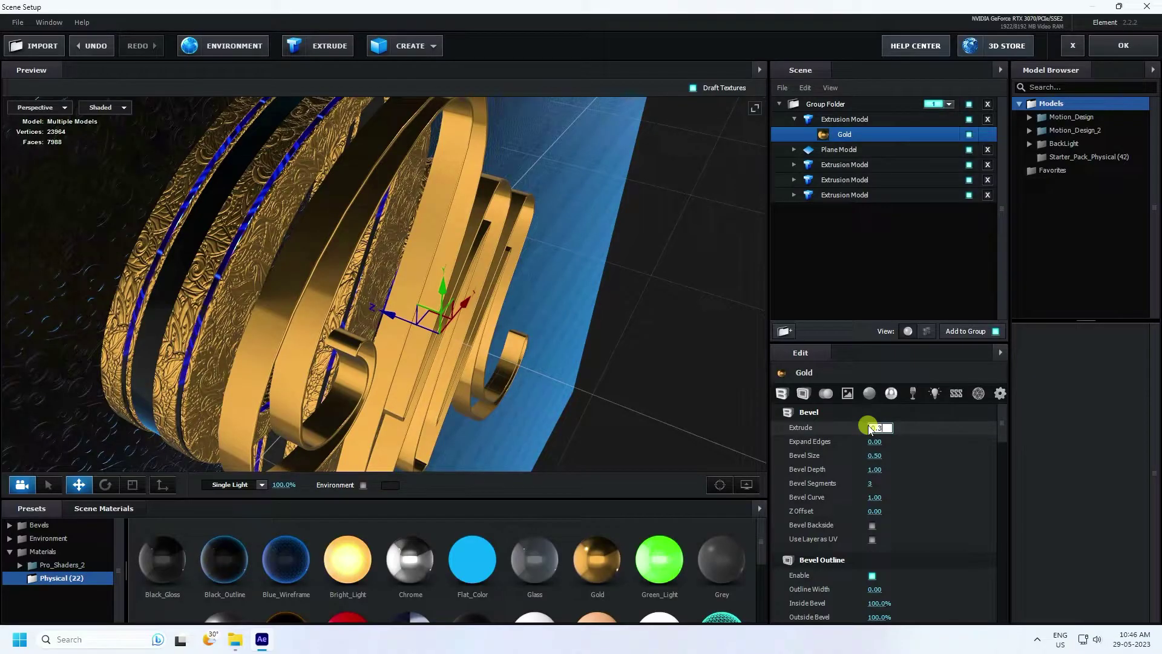
pyautogui.moveTo(696, 429); pyautogui.dragTo(421, 321)
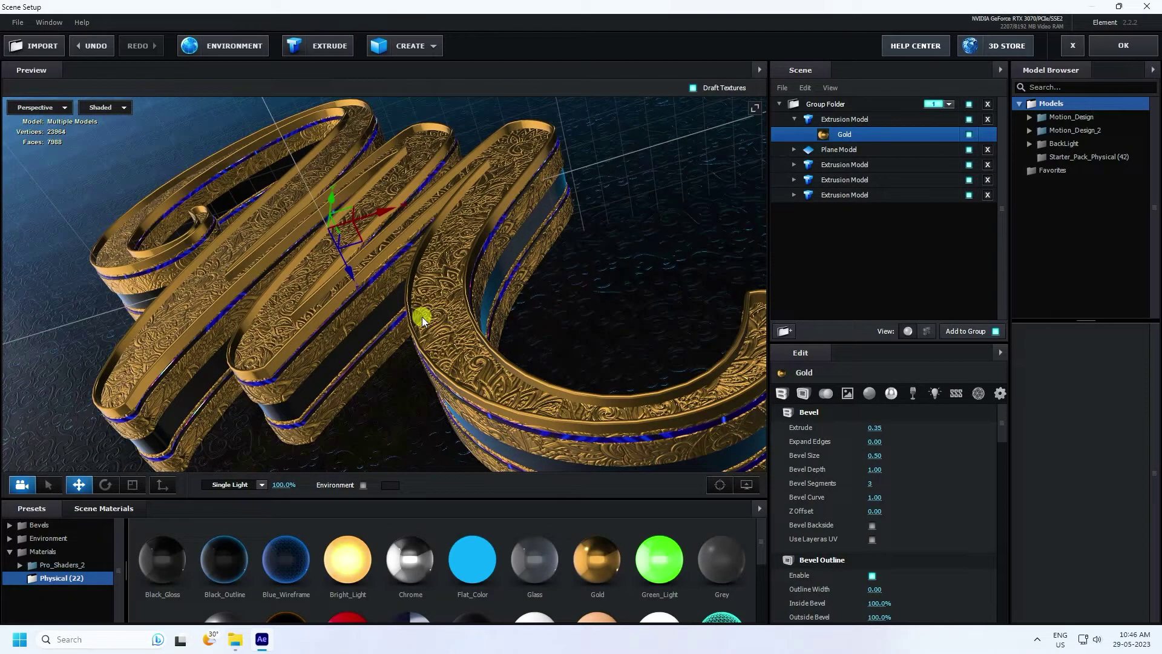
# Switch the preview lighting from Single Light to Stylized
pyautogui.click(229, 485)
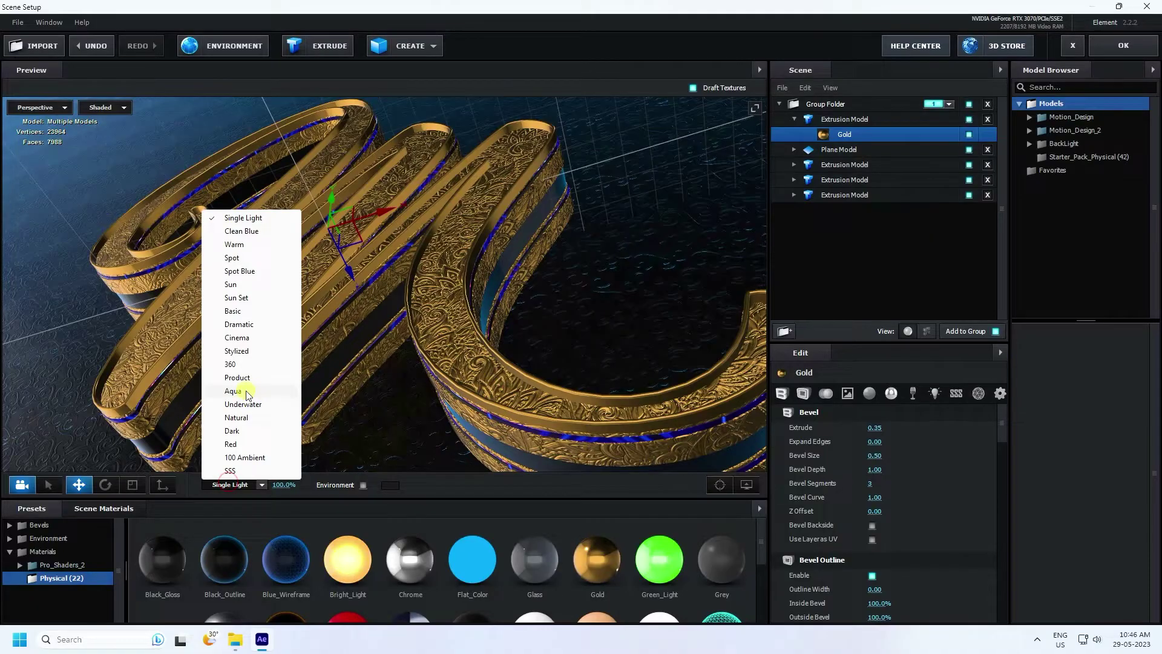
pyautogui.click(236, 351)
pyautogui.click(246, 489)
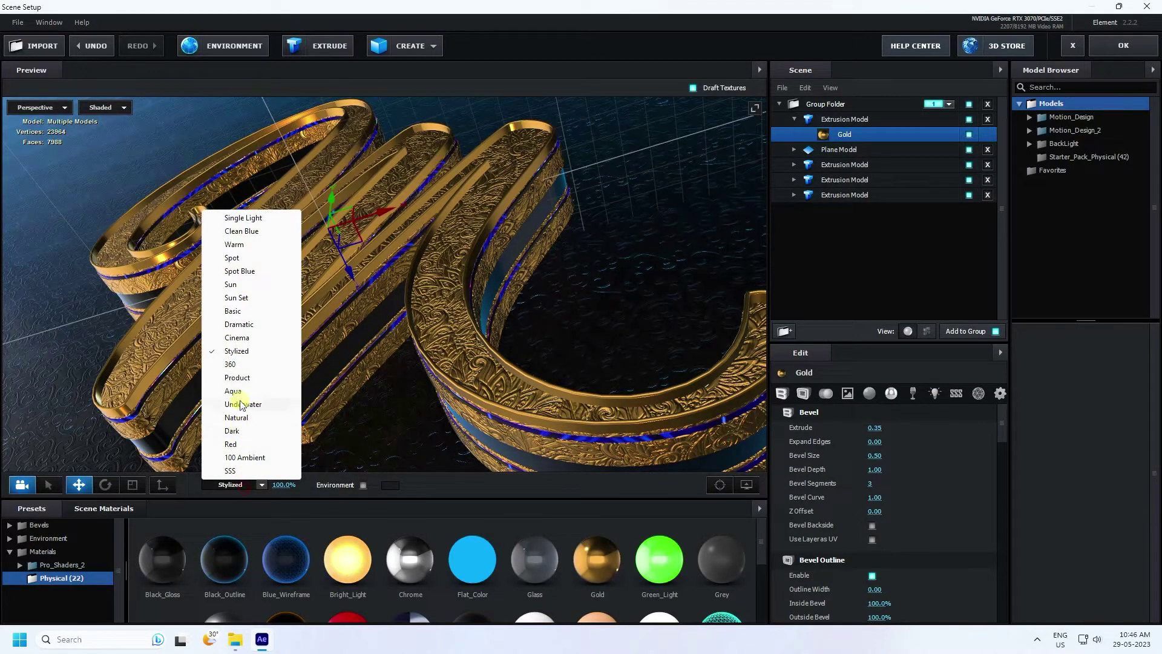
pyautogui.click(242, 352)
pyautogui.moveTo(275, 371); pyautogui.dragTo(140, 470)
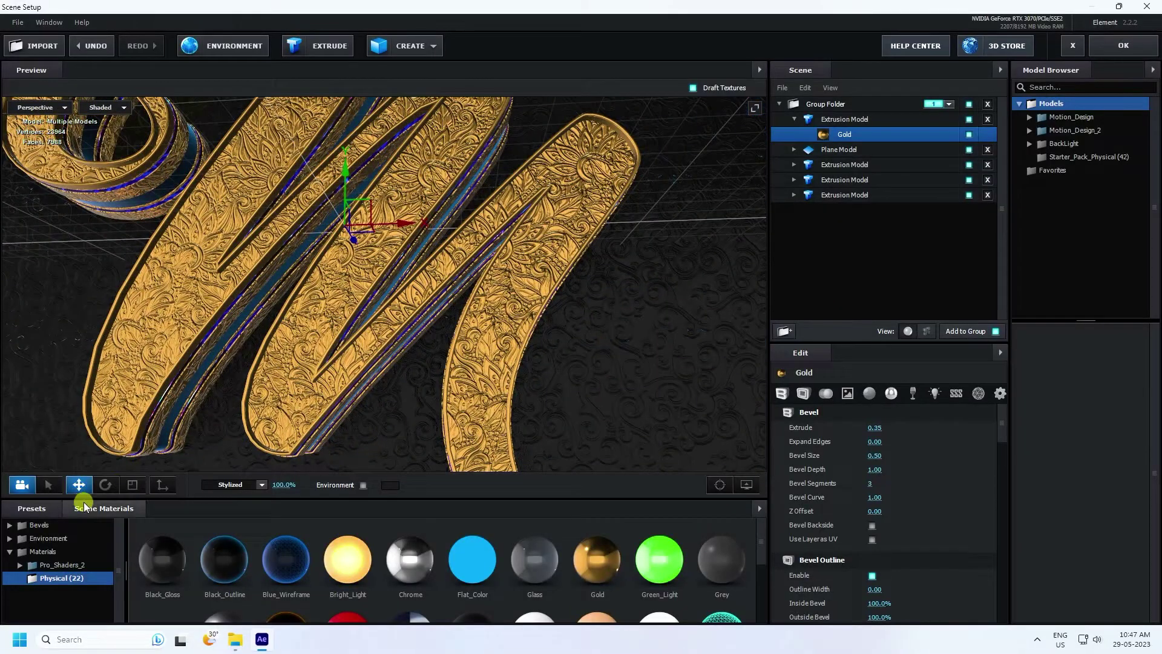
# Load BackLight_2K_28 from the BackLight_2K environment presets as the scene's environment map
pyautogui.click(49, 539)
pyautogui.click(63, 565)
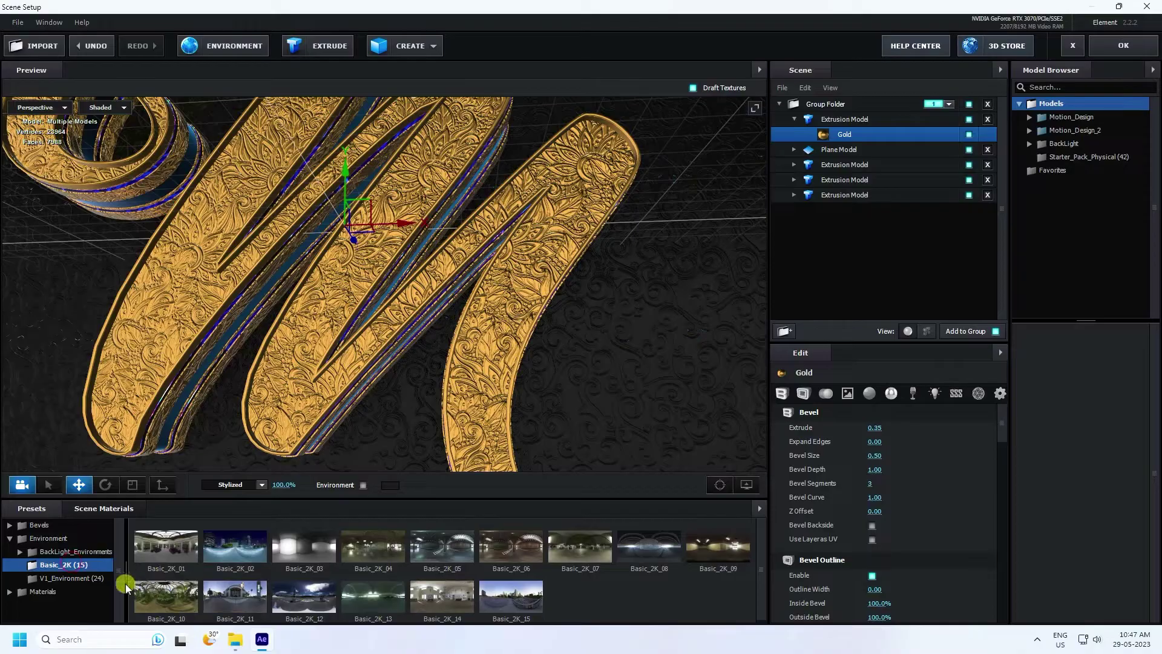
pyautogui.click(81, 550)
pyautogui.click(87, 564)
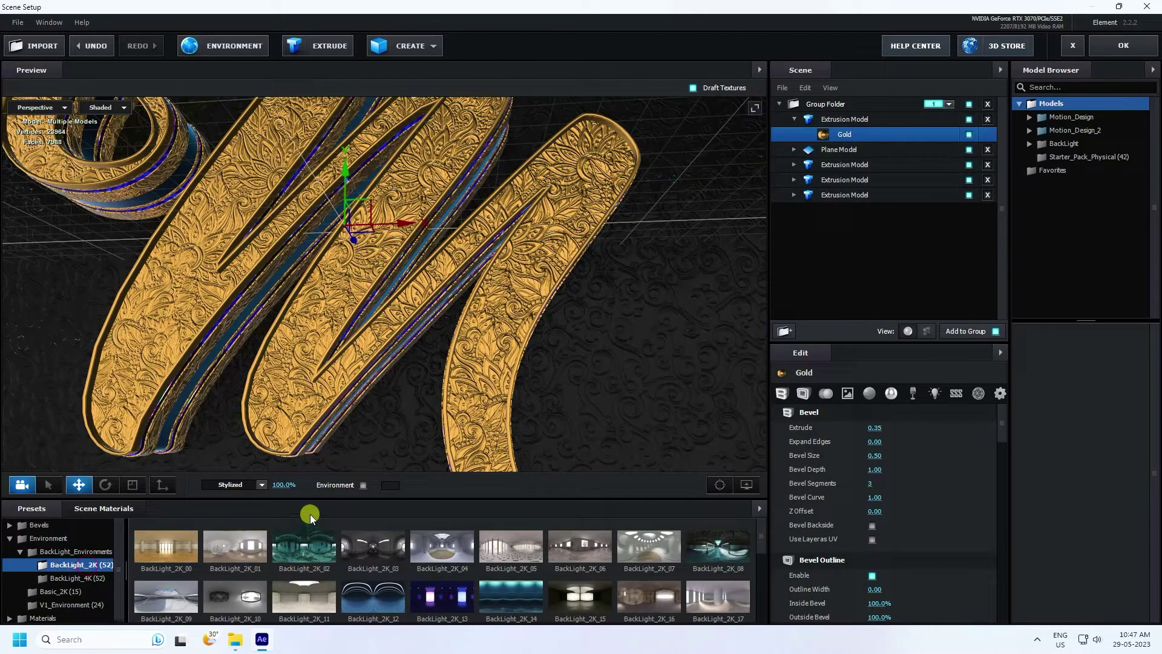
pyautogui.moveTo(310, 500); pyautogui.dragTo(320, 471)
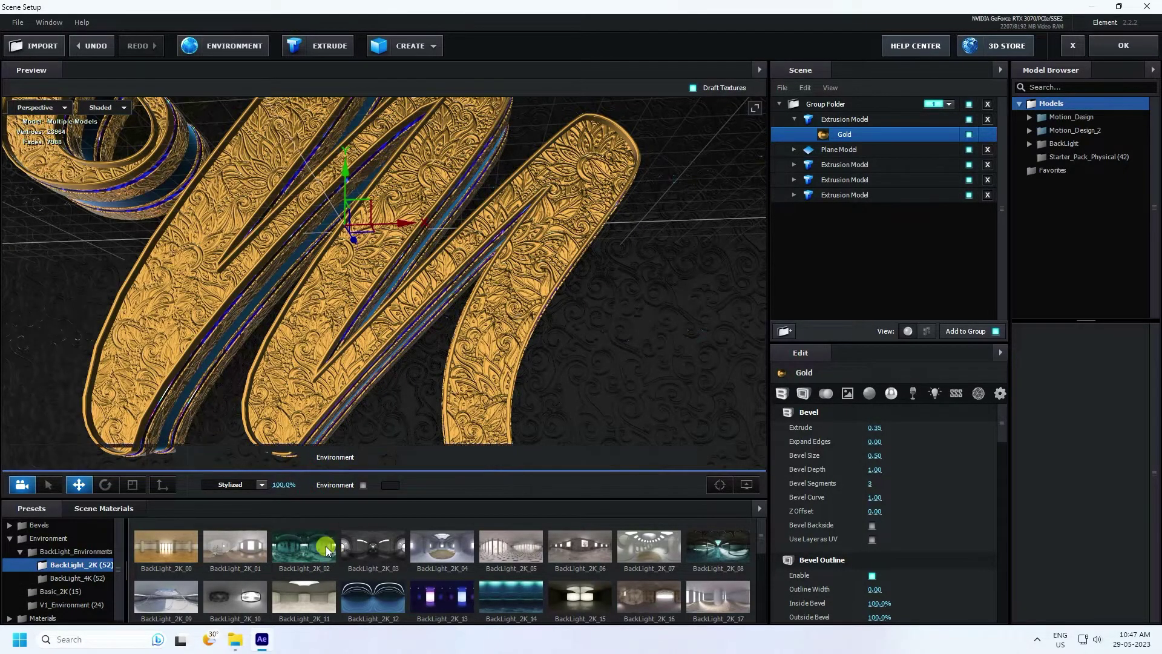
pyautogui.scroll(-5, 605, 582)
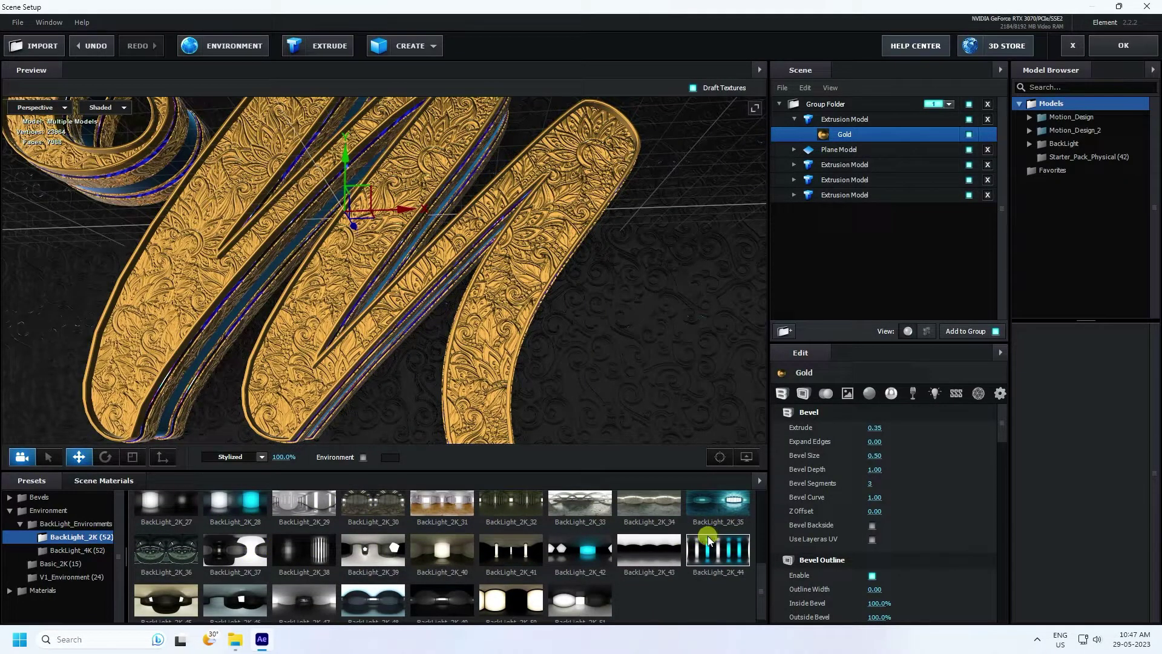
pyautogui.click(235, 512)
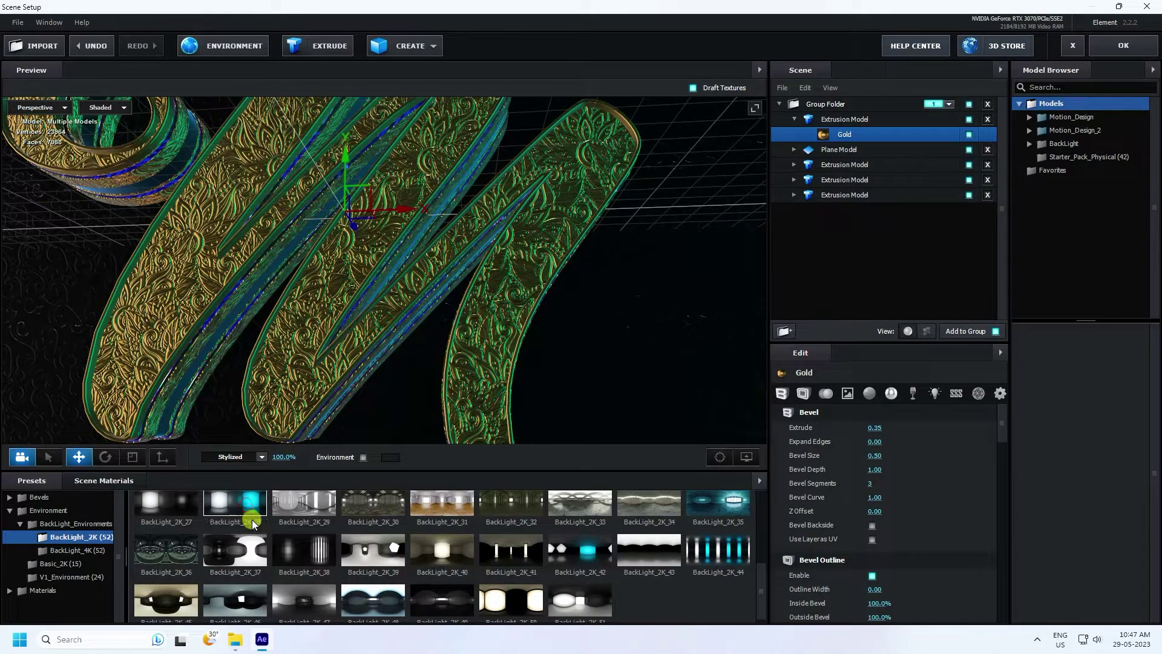
pyautogui.scroll(5, 255, 524)
pyautogui.moveTo(313, 329); pyautogui.dragTo(269, 242)
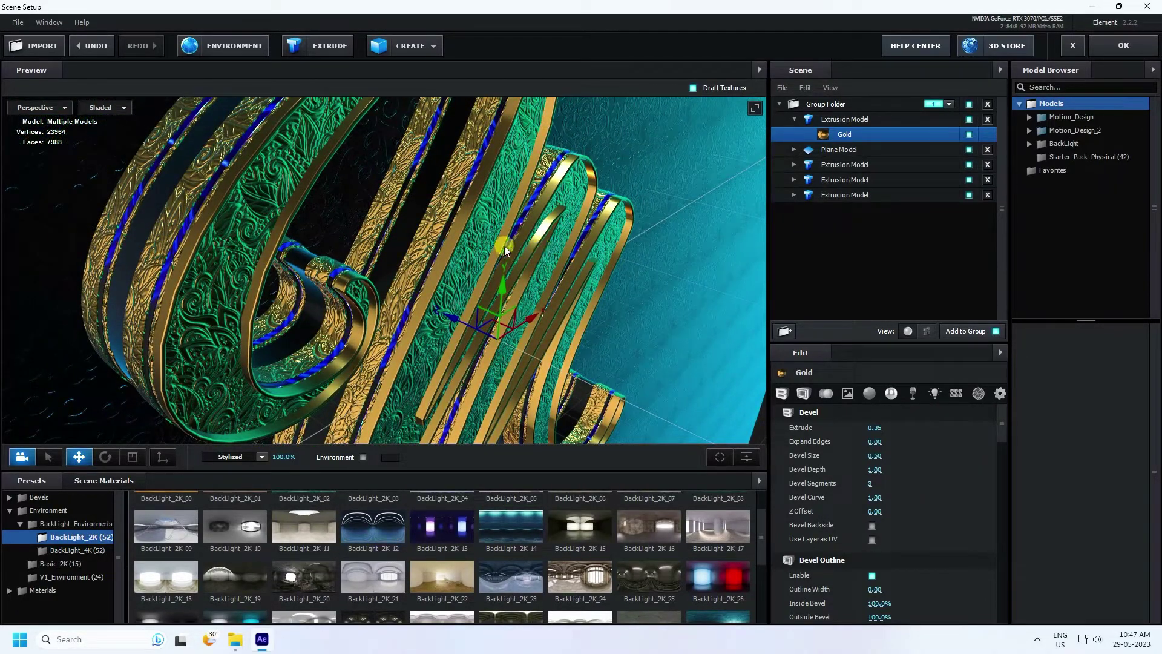
# Adjust the environment texture to -100% saturation and 49% brightness
pyautogui.click(207, 52)
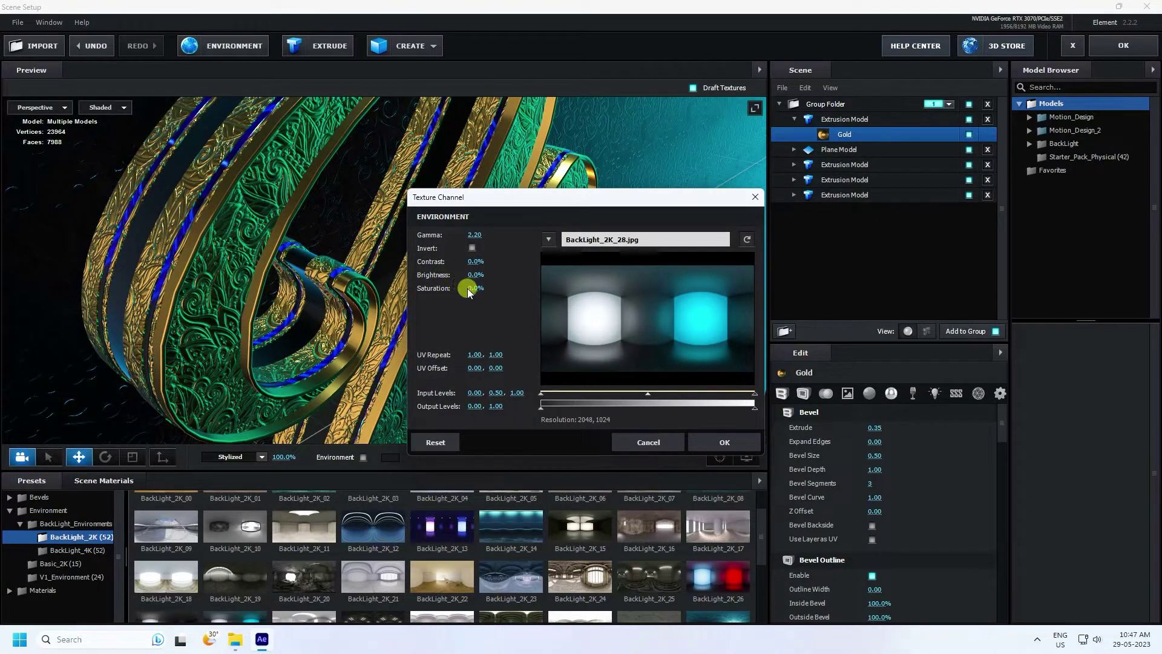
pyautogui.moveTo(462, 292); pyautogui.dragTo(281, 292)
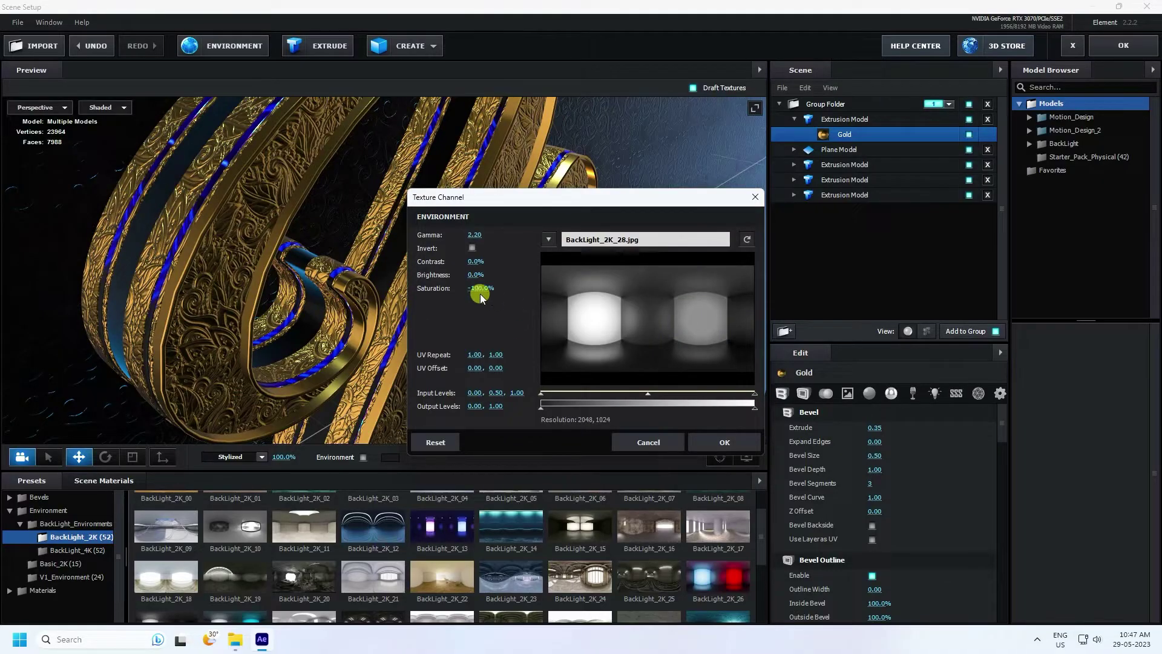
pyautogui.moveTo(473, 274); pyautogui.dragTo(511, 277)
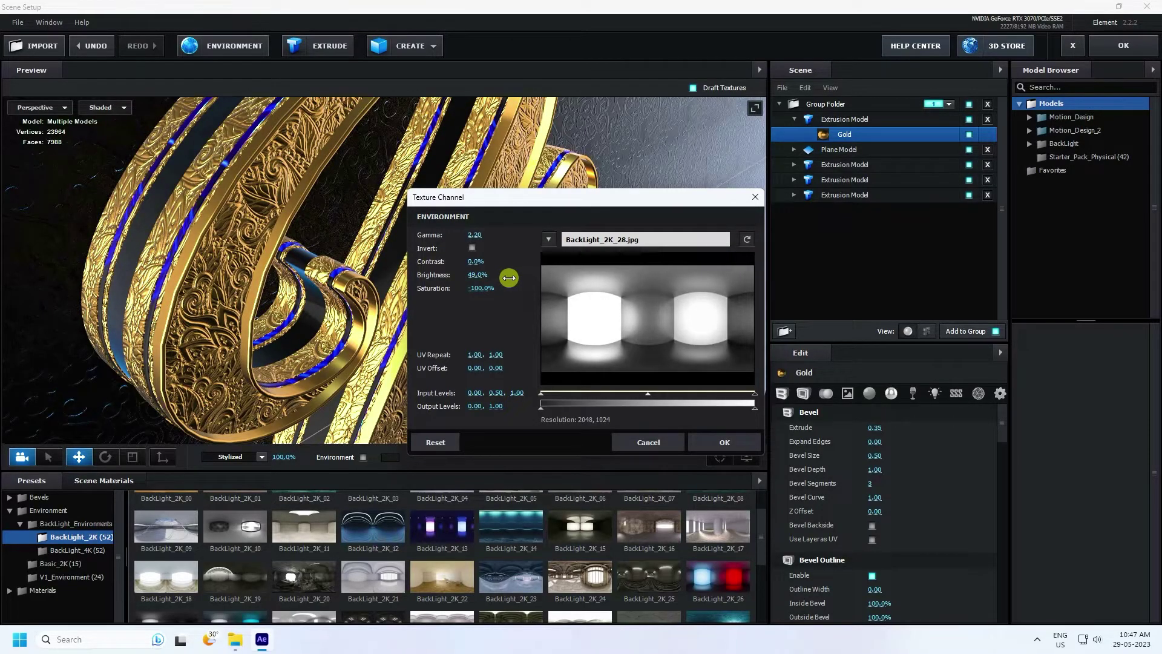
pyautogui.click(726, 441)
pyautogui.moveTo(495, 293); pyautogui.dragTo(410, 216)
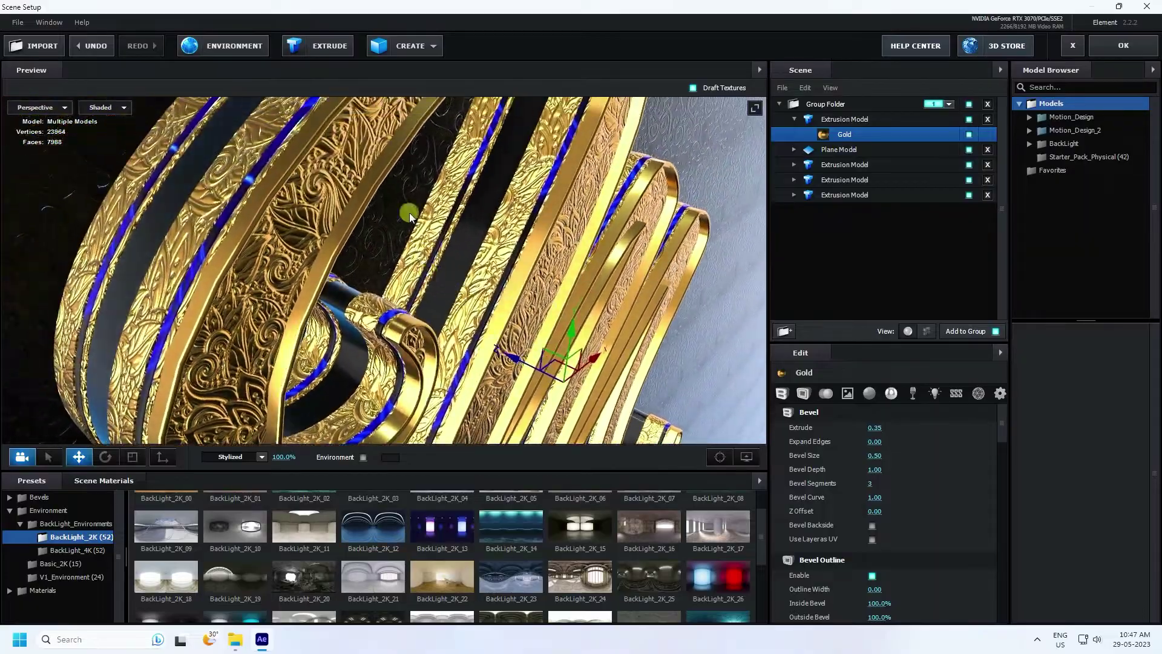
# Set the topmost extrusion model's path resolution to Extreme and apply the scene setup to the composition
pyautogui.moveTo(491, 266); pyautogui.dragTo(423, 255)
pyautogui.click(858, 120)
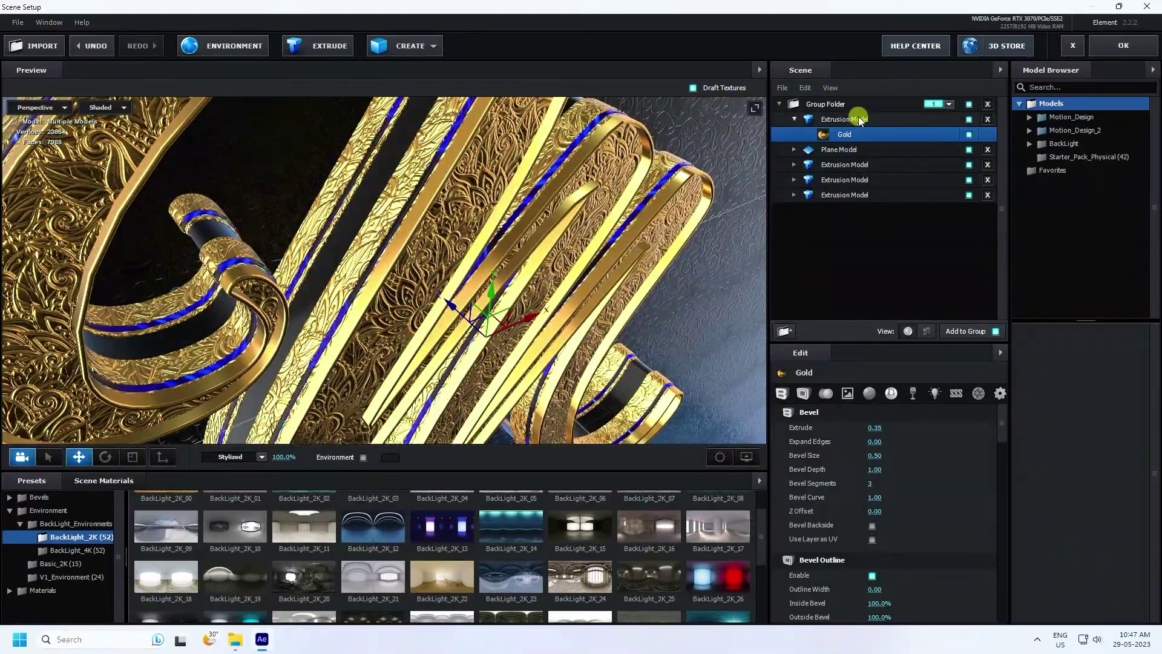
pyautogui.click(929, 575)
pyautogui.click(913, 561)
pyautogui.moveTo(478, 336); pyautogui.dragTo(375, 233)
pyautogui.moveTo(339, 202); pyautogui.dragTo(388, 282)
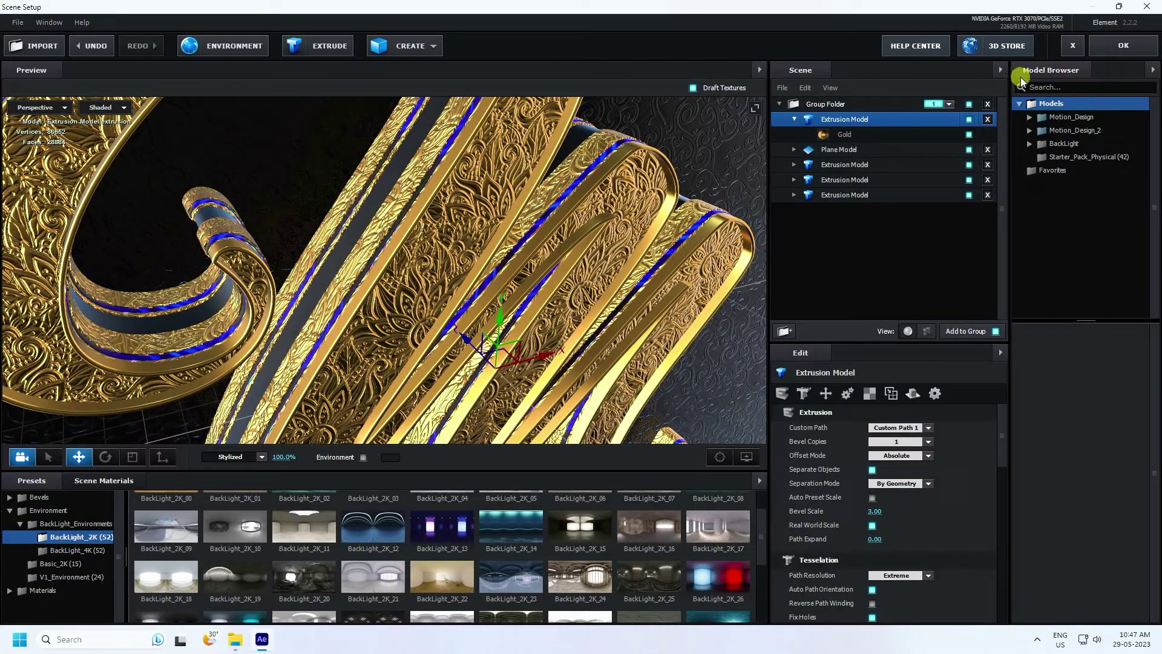
pyautogui.click(1109, 46)
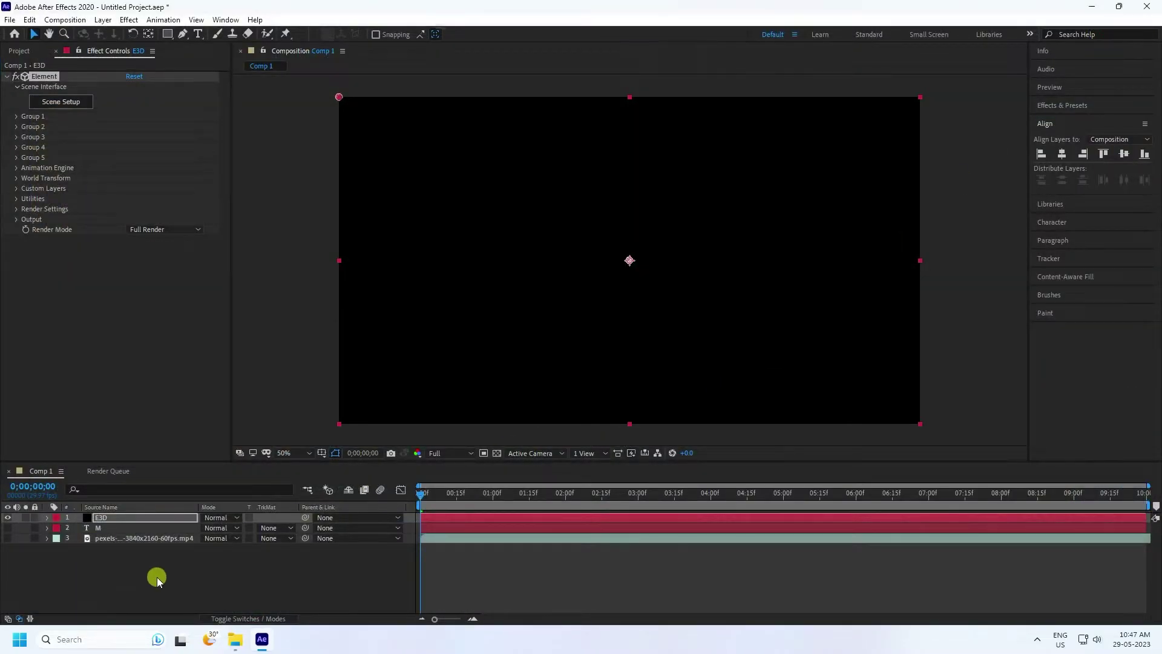
# Add a two-node camera with the 50mm preset to the composition
pyautogui.rightClick(158, 576)
pyautogui.moveTo(184, 445)
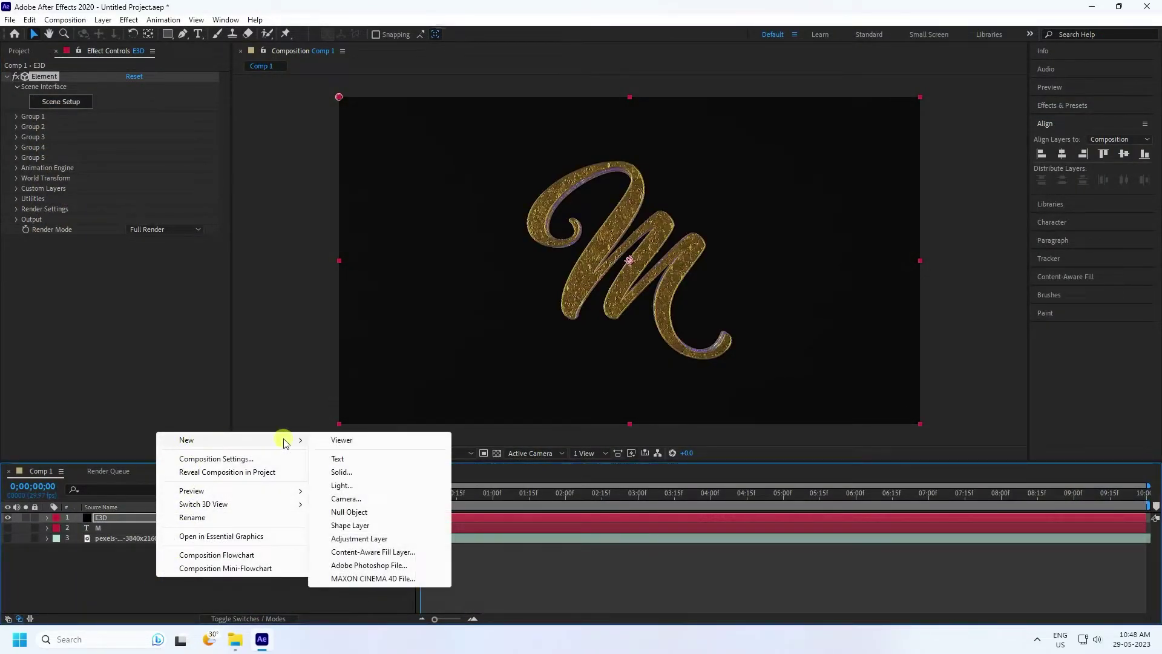
pyautogui.click(352, 500)
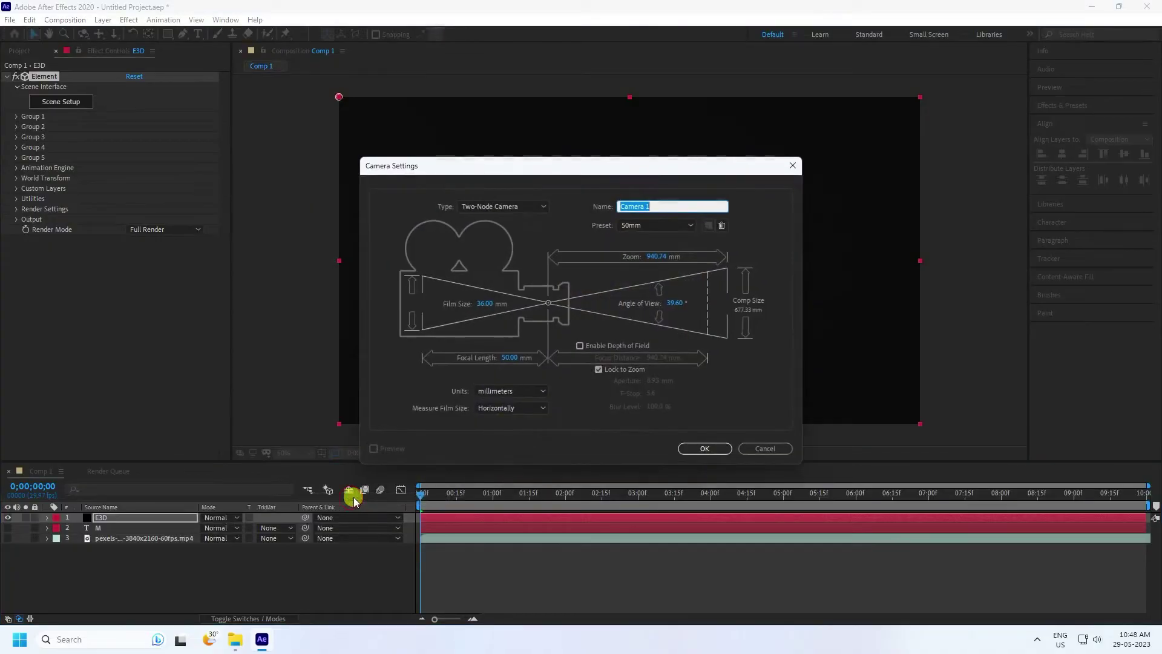
pyautogui.click(702, 449)
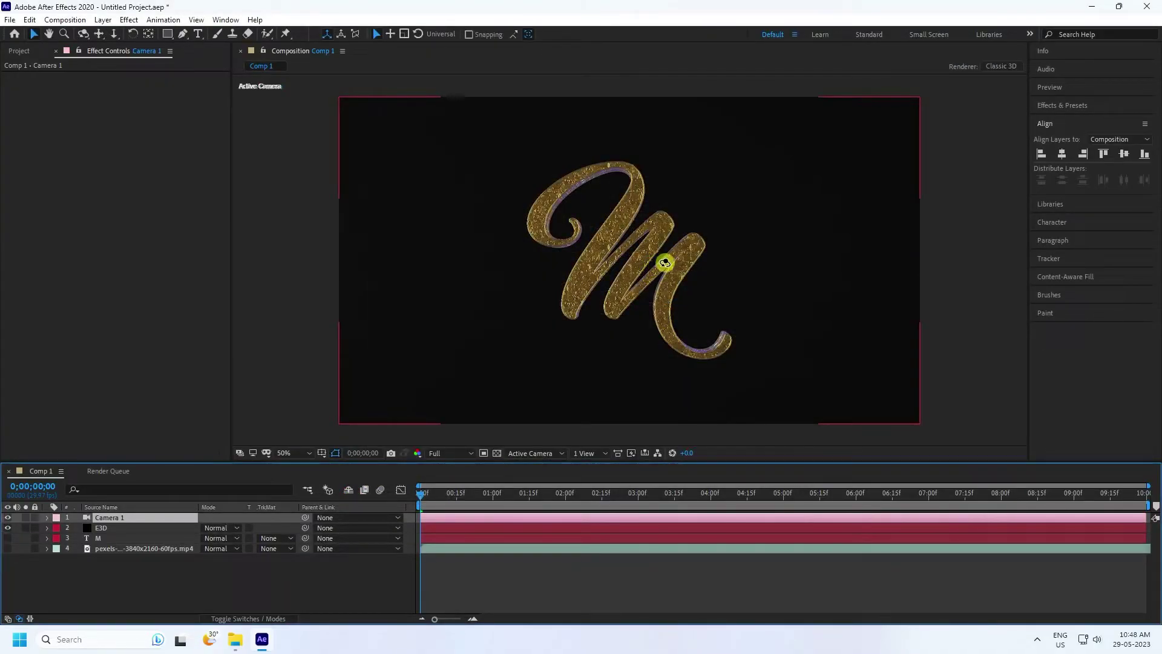
# Orbit, pan and dolly the camera into an angled close-up of the M's final curl
pyautogui.press('c')
pyautogui.press('c')
pyautogui.moveTo(690, 270); pyautogui.dragTo(773, 119)
pyautogui.press('c')
pyautogui.moveTo(718, 277); pyautogui.dragTo(687, 251)
pyautogui.press('c')
pyautogui.moveTo(708, 293); pyautogui.dragTo(630, 224)
pyautogui.press('c')
pyautogui.moveTo(650, 322)
pyautogui.mouseDown()
pyautogui.moveTo(611, 299)
pyautogui.moveTo(640, 305)
pyautogui.mouseUp()
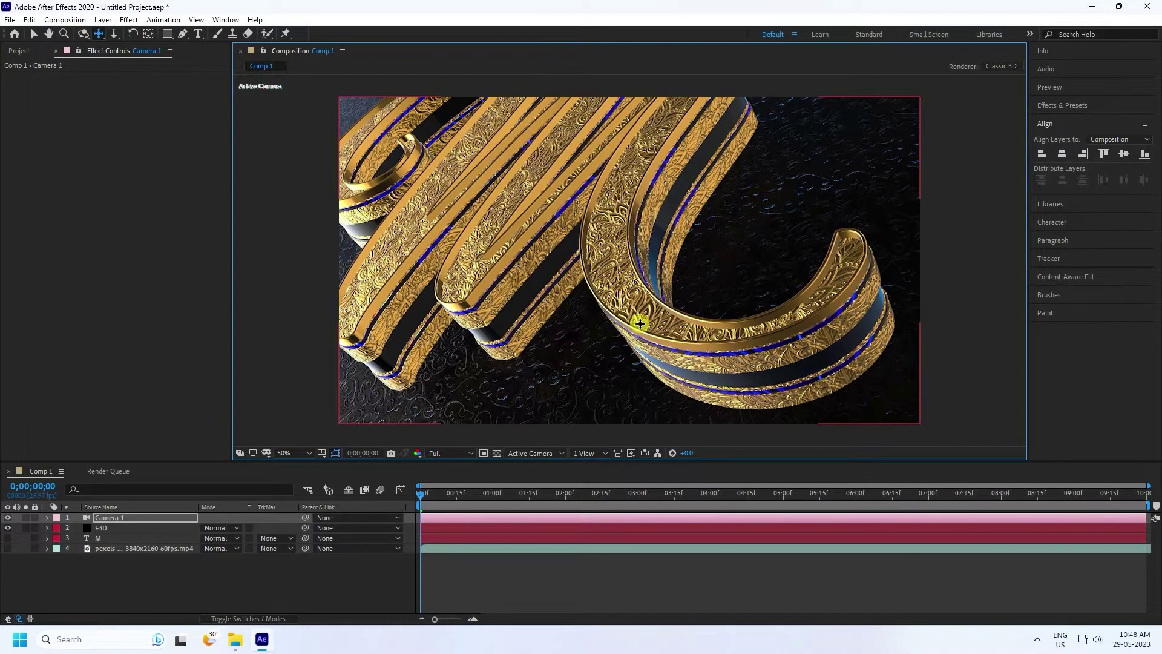
pyautogui.press('c')
pyautogui.moveTo(647, 324); pyautogui.dragTo(630, 291)
pyautogui.press('c')
pyautogui.press('c')
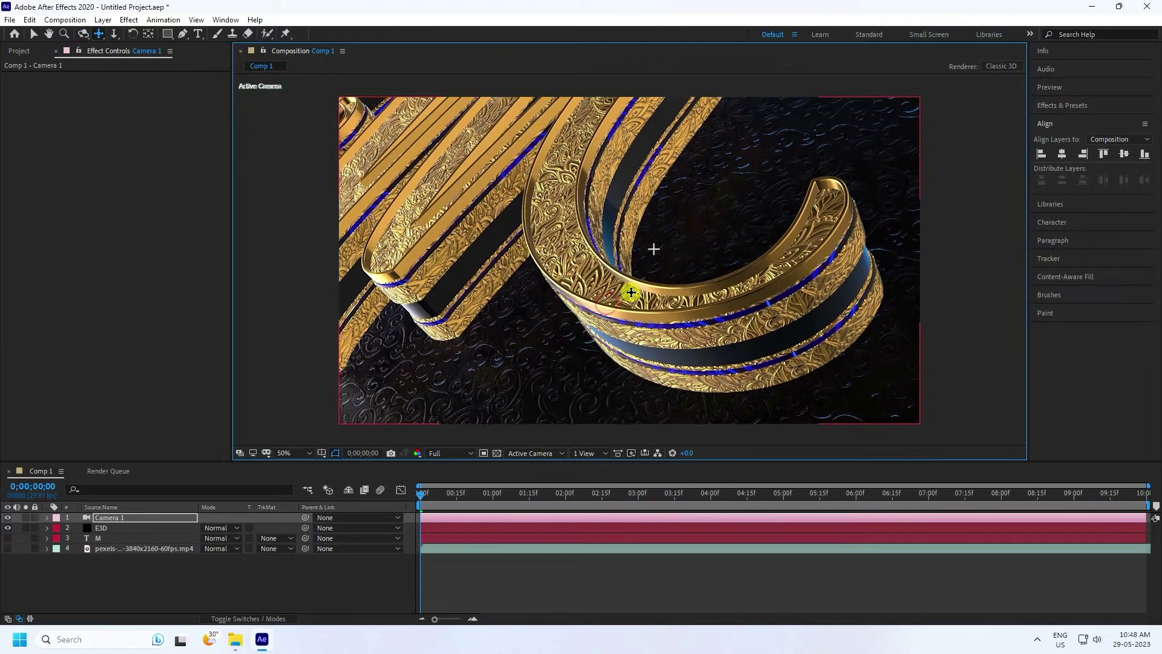
# Set a Position keyframe for Camera 1 at 0;00;00;00
pyautogui.click(121, 518)
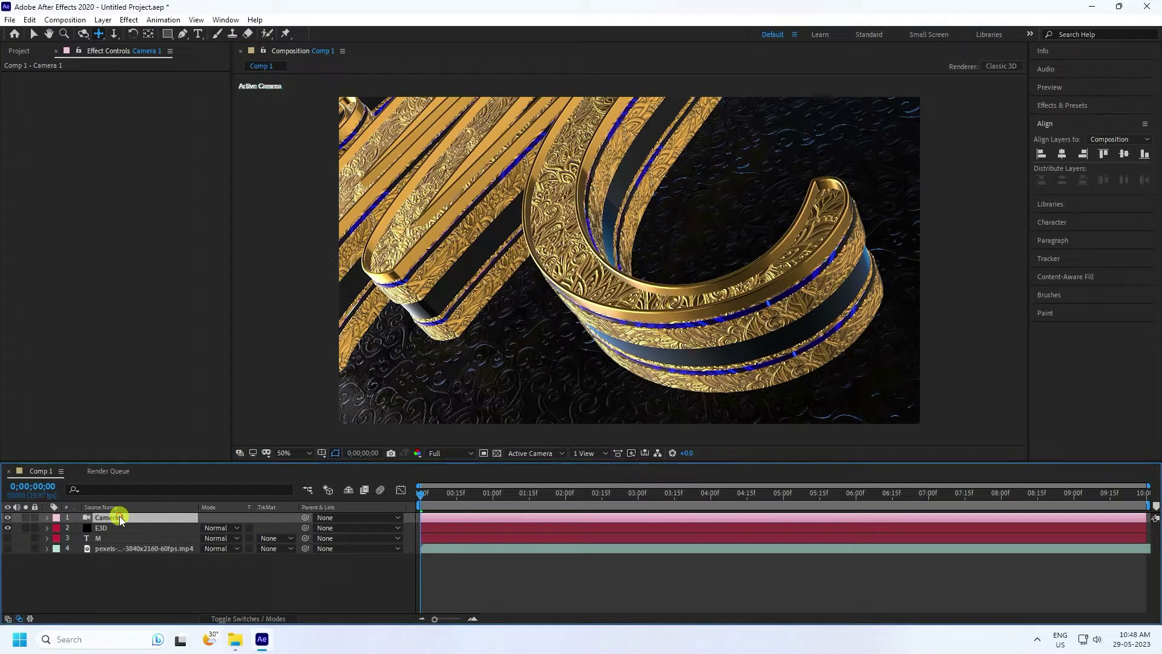
pyautogui.press('p')
pyautogui.click(78, 528)
# Orbit the camera to a different viewing angle at 0;00;09;29 to set its ending Position keyframe
pyautogui.moveTo(443, 481); pyautogui.dragTo(1156, 537)
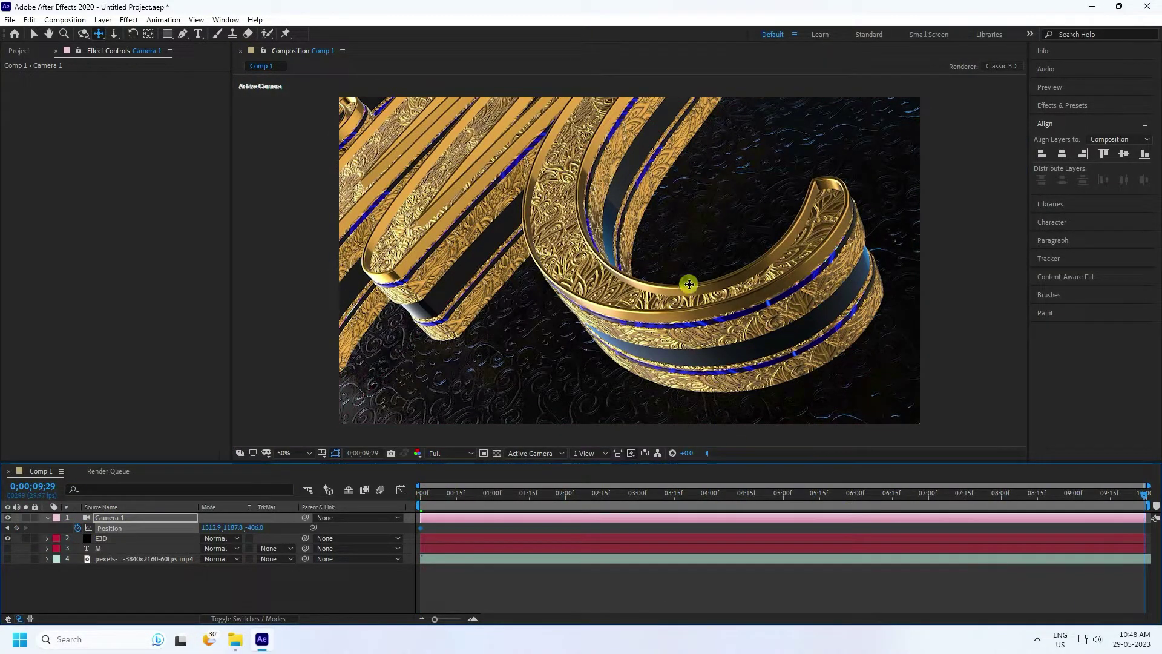
pyautogui.press('c')
pyautogui.moveTo(687, 205); pyautogui.dragTo(676, 263)
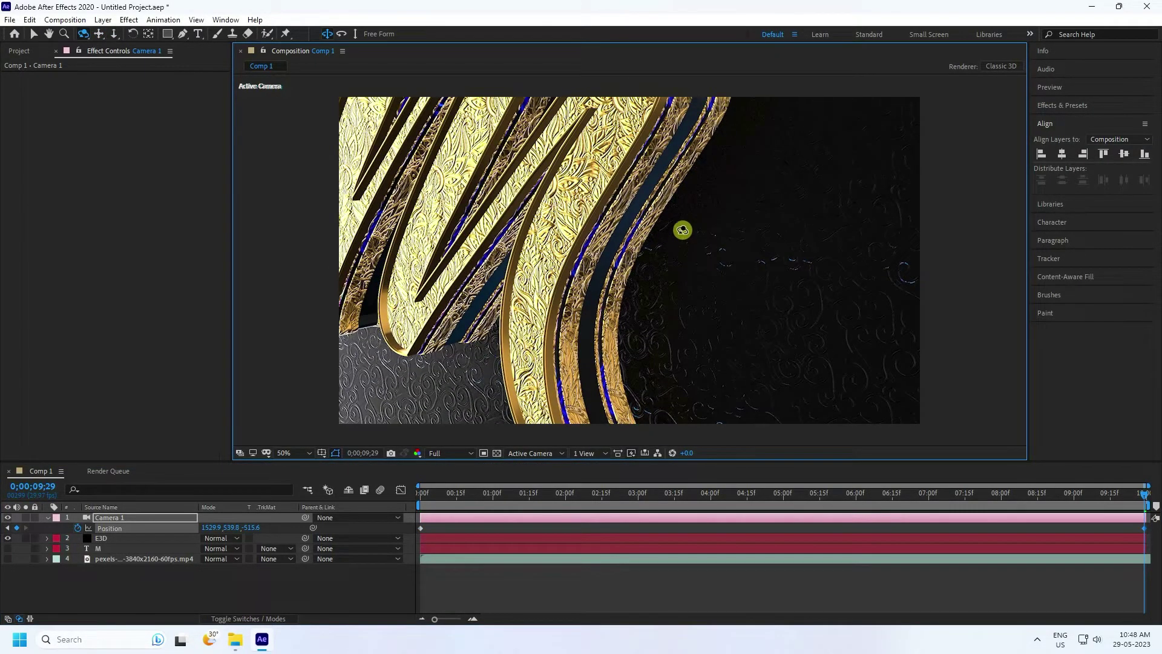
pyautogui.moveTo(686, 217); pyautogui.dragTo(708, 311)
pyautogui.press('c')
pyautogui.press('c')
# Preview the camera animation from the first frame
pyautogui.moveTo(487, 487); pyautogui.dragTo(390, 502)
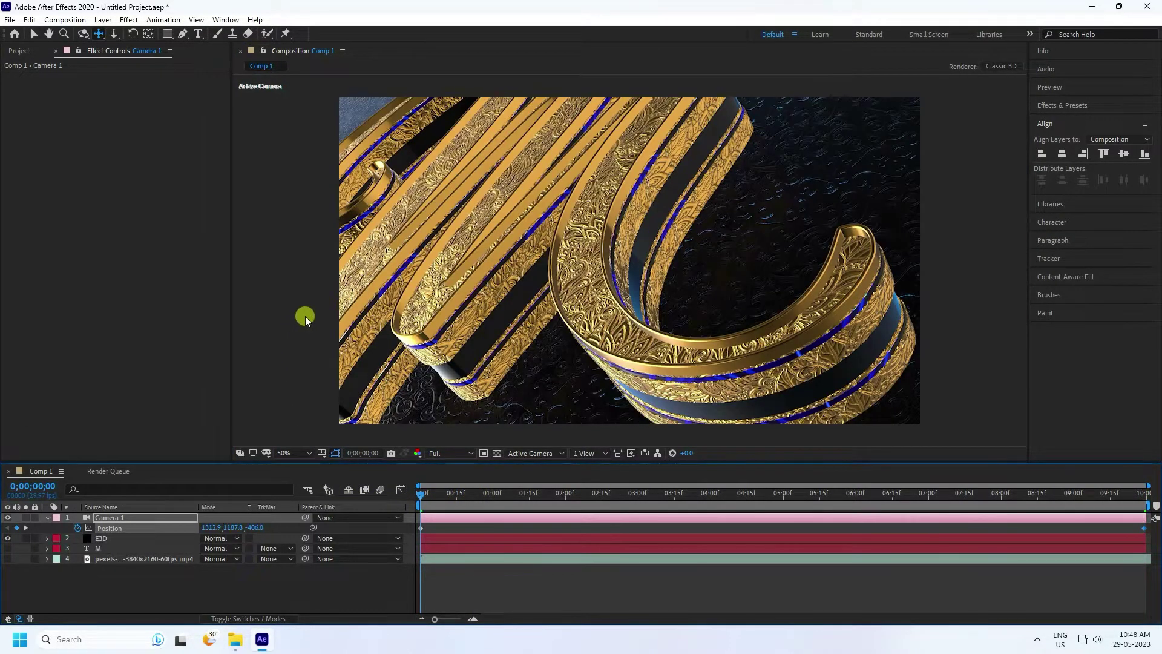
pyautogui.press('space')
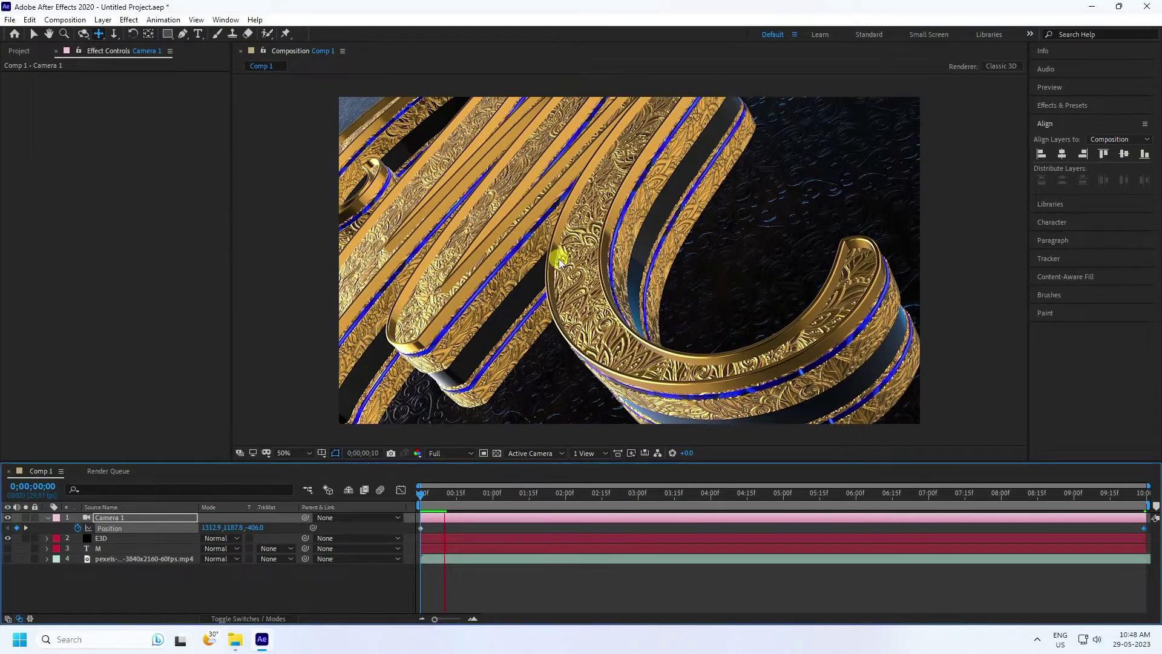
pyautogui.press('space')
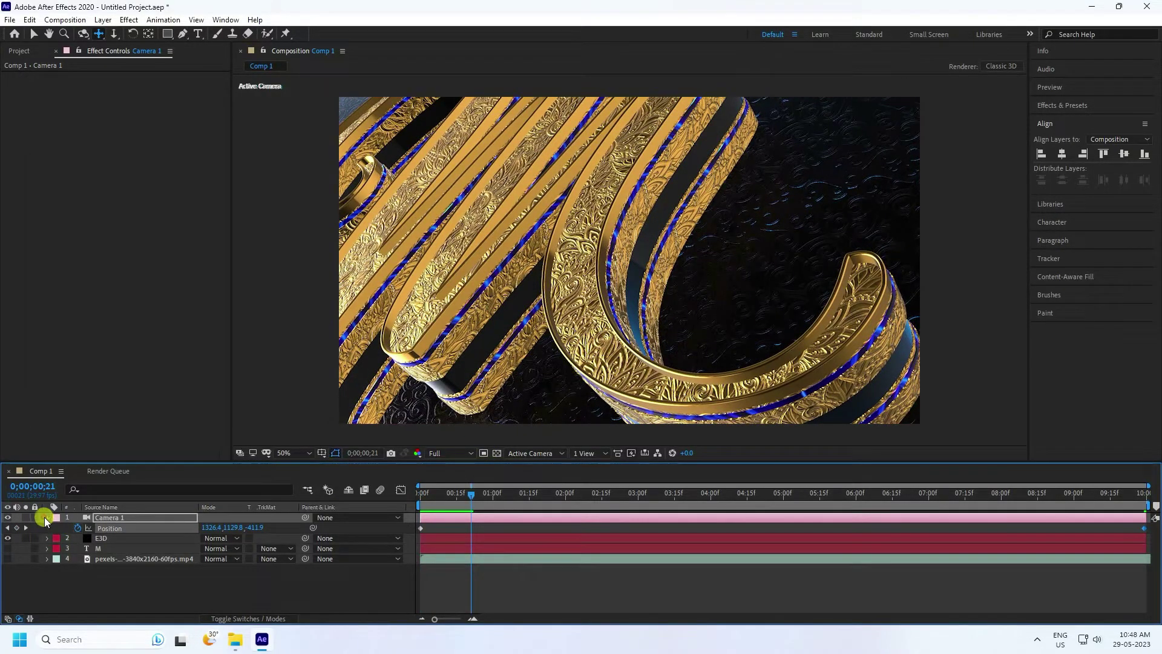
# Set Add Lighting to Stylized in the render settings of the E3D layer's Element effect
pyautogui.click(46, 517)
pyautogui.click(106, 529)
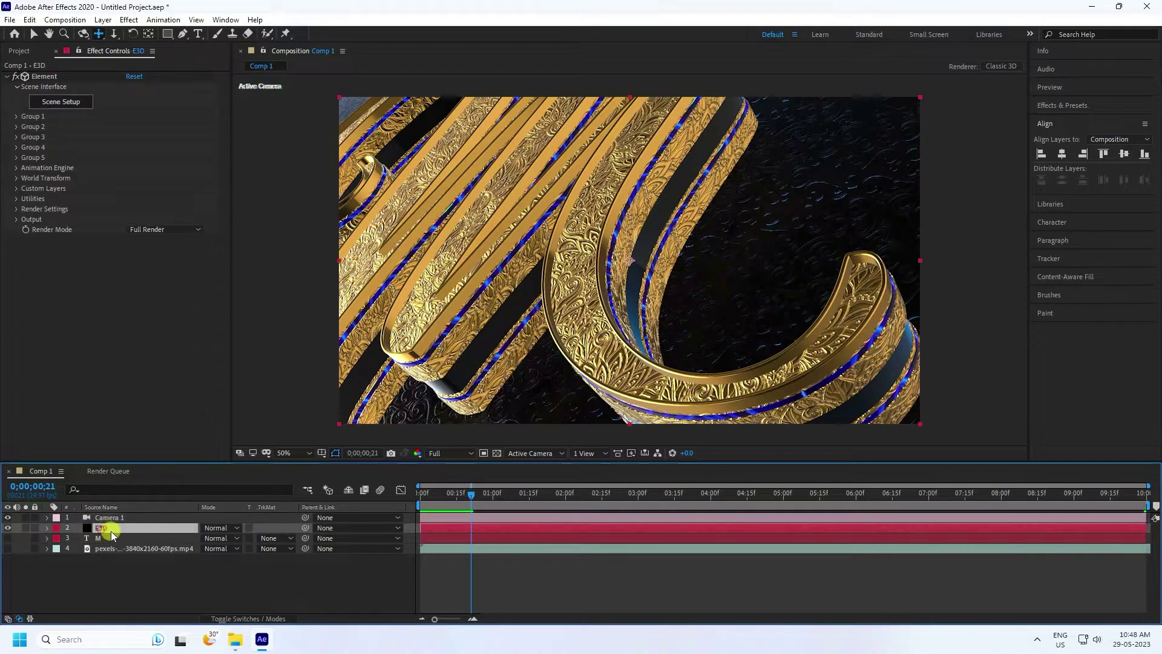
pyautogui.click(17, 209)
pyautogui.click(28, 220)
pyautogui.click(27, 219)
pyautogui.click(27, 230)
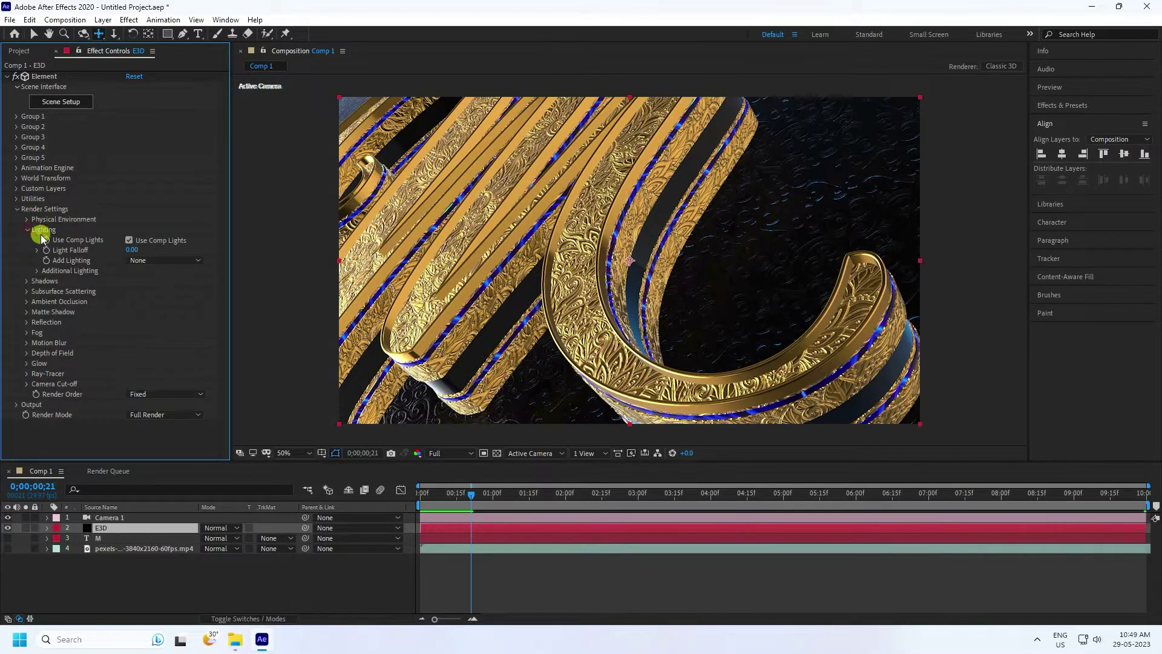
pyautogui.click(147, 261)
pyautogui.click(171, 423)
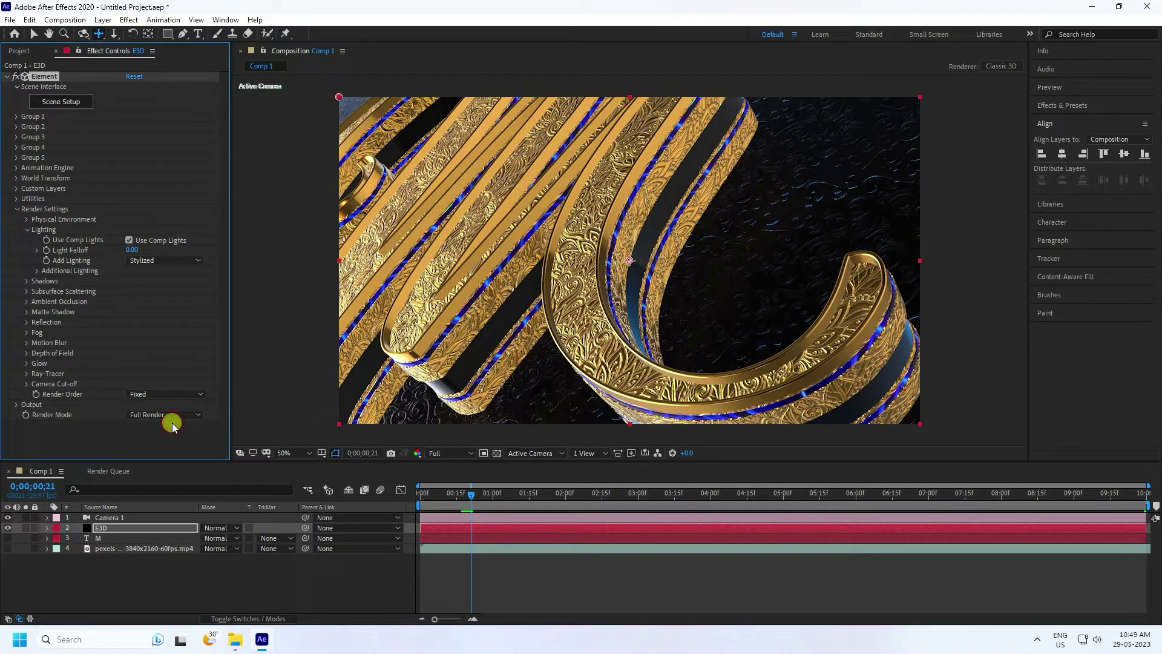
pyautogui.click(27, 231)
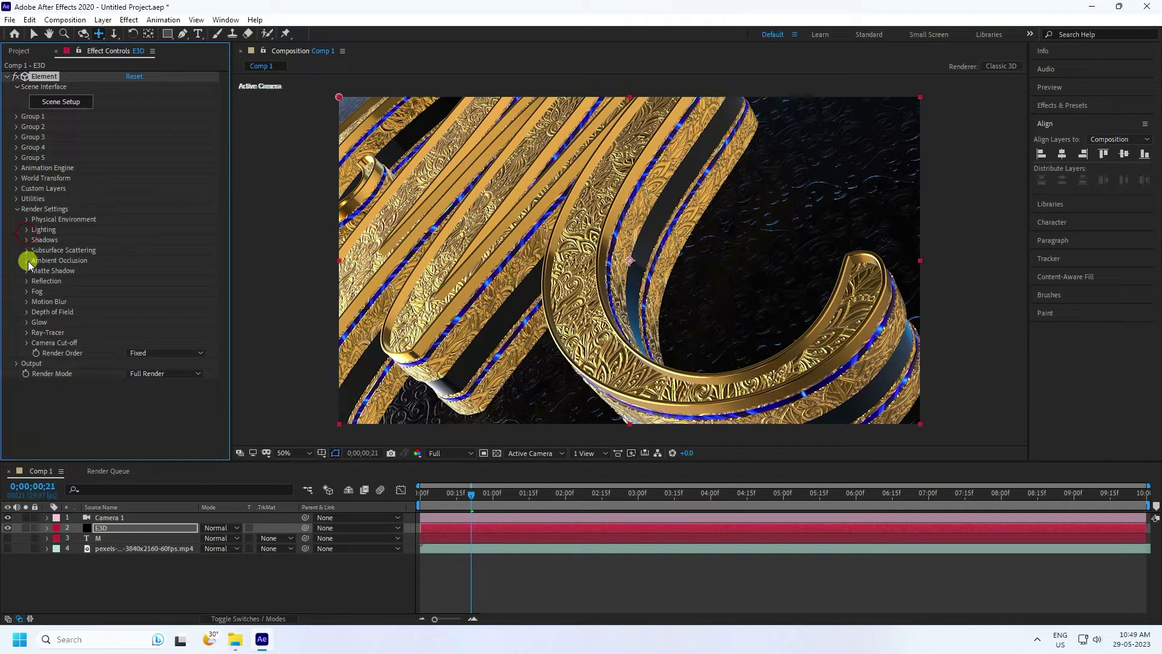
# Enable ambient occlusion in Element's render settings and choose the High SSAO quality preset
pyautogui.click(27, 261)
pyautogui.click(129, 271)
pyautogui.click(133, 344)
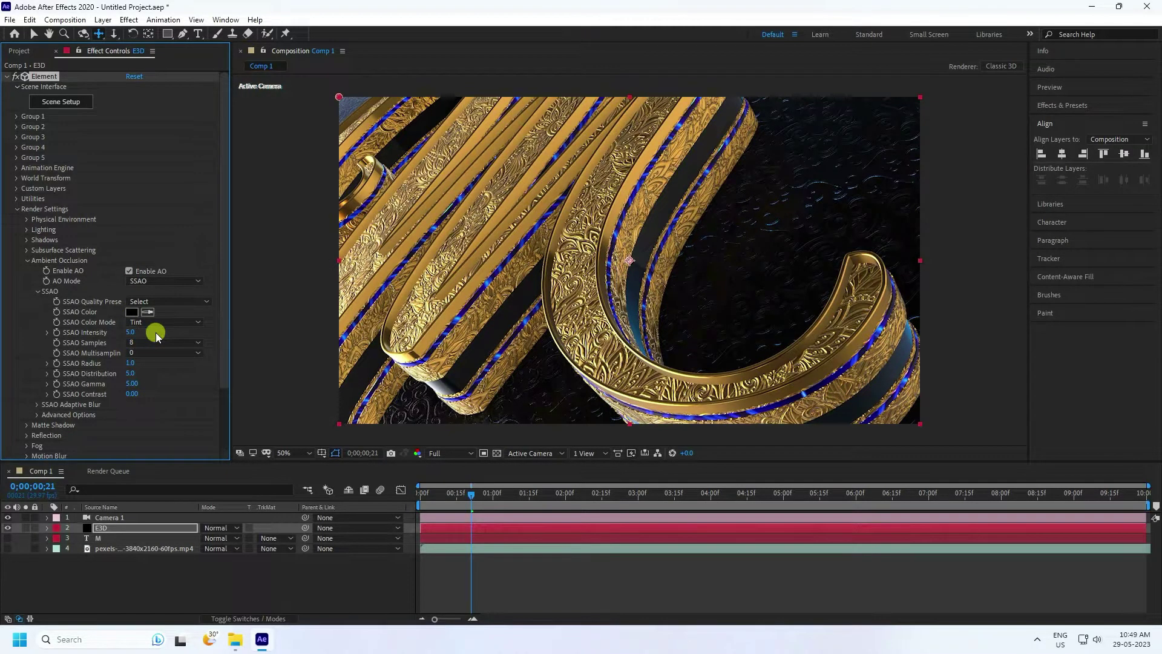
pyautogui.click(155, 301)
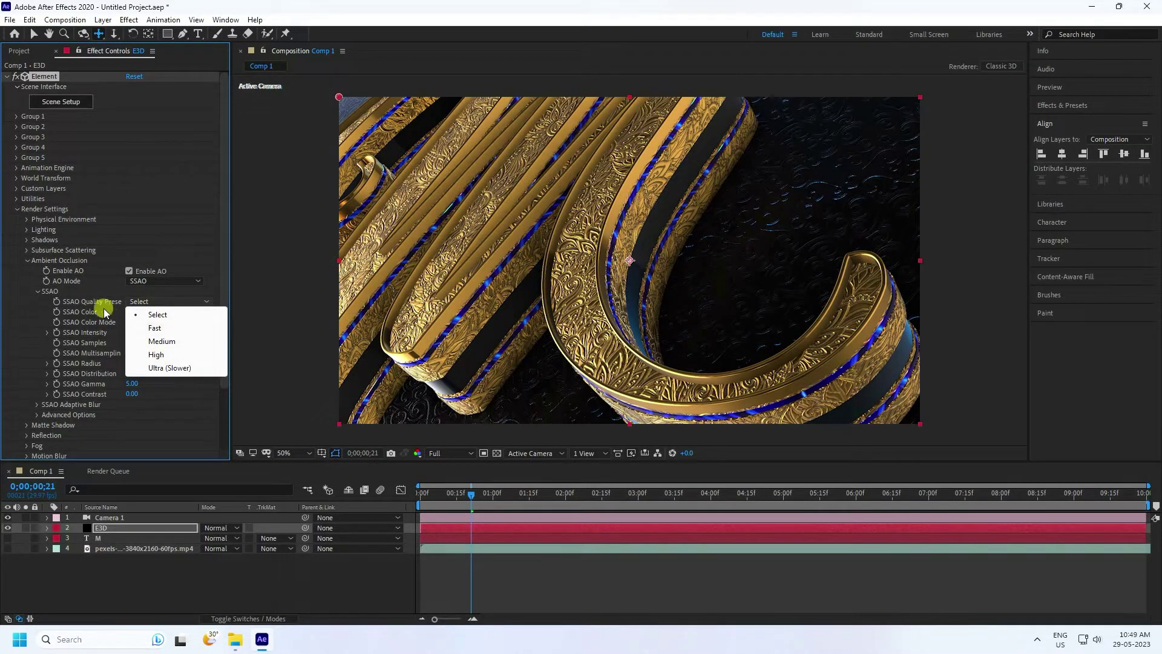
pyautogui.click(153, 355)
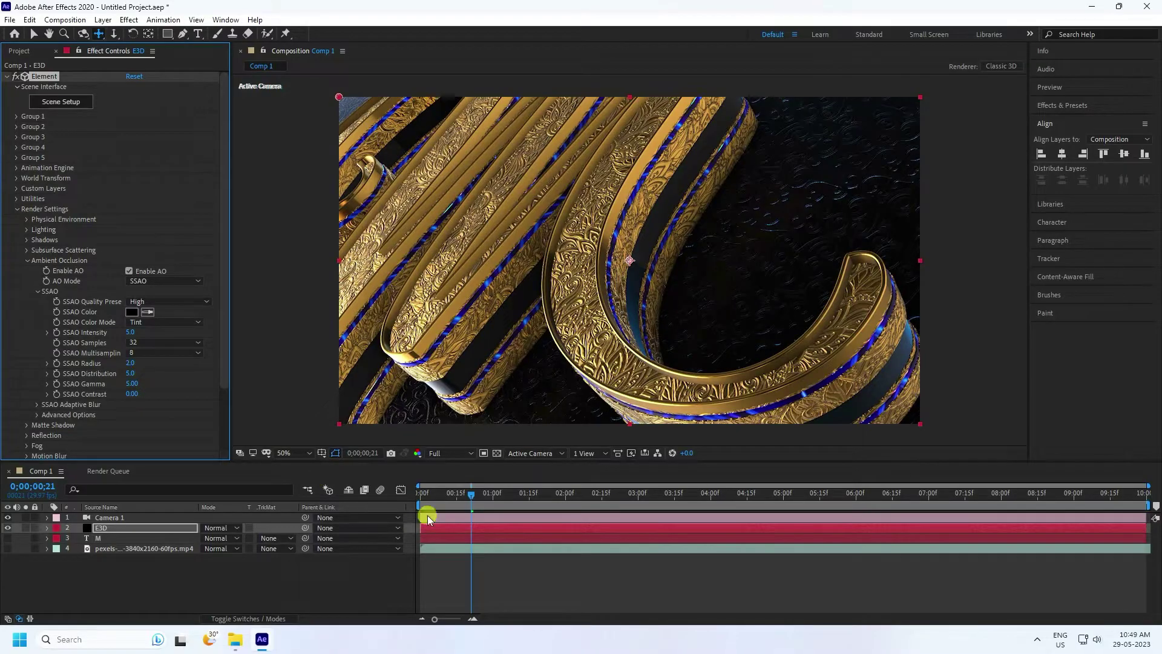
# Play the composition from the start to check the new lighting and ambient occlusion
pyautogui.moveTo(470, 490); pyautogui.dragTo(421, 490)
pyautogui.press('space')
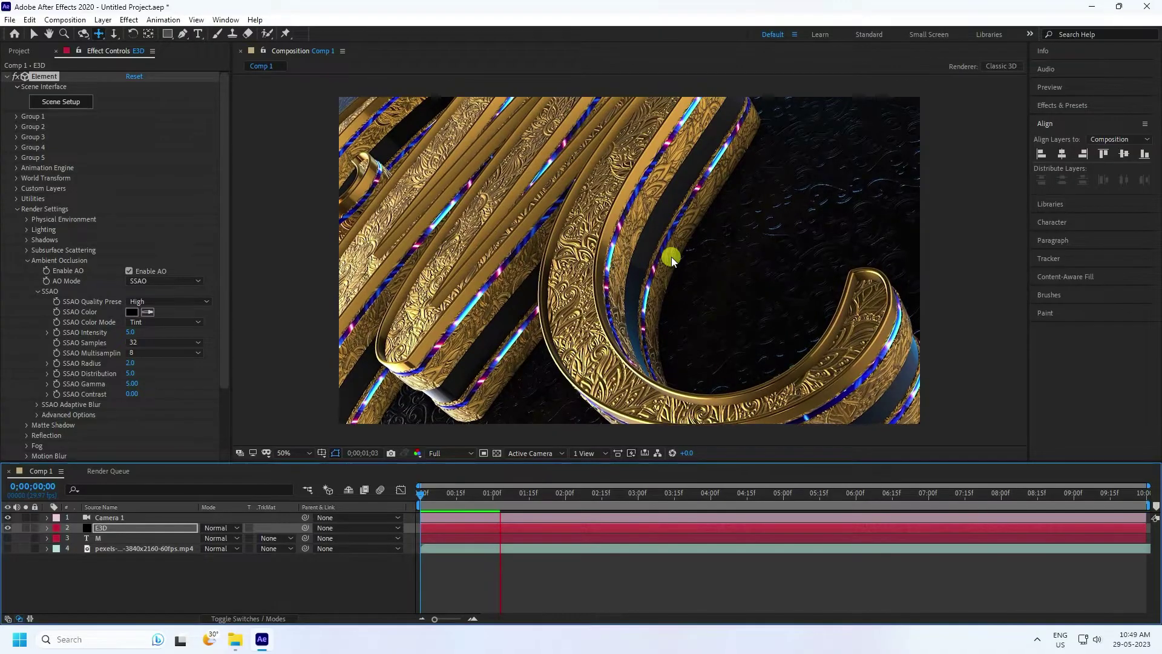
pyautogui.press('space')
# Add an adjustment layer and place it above Camera 1 in the layer stack
pyautogui.rightClick(238, 593)
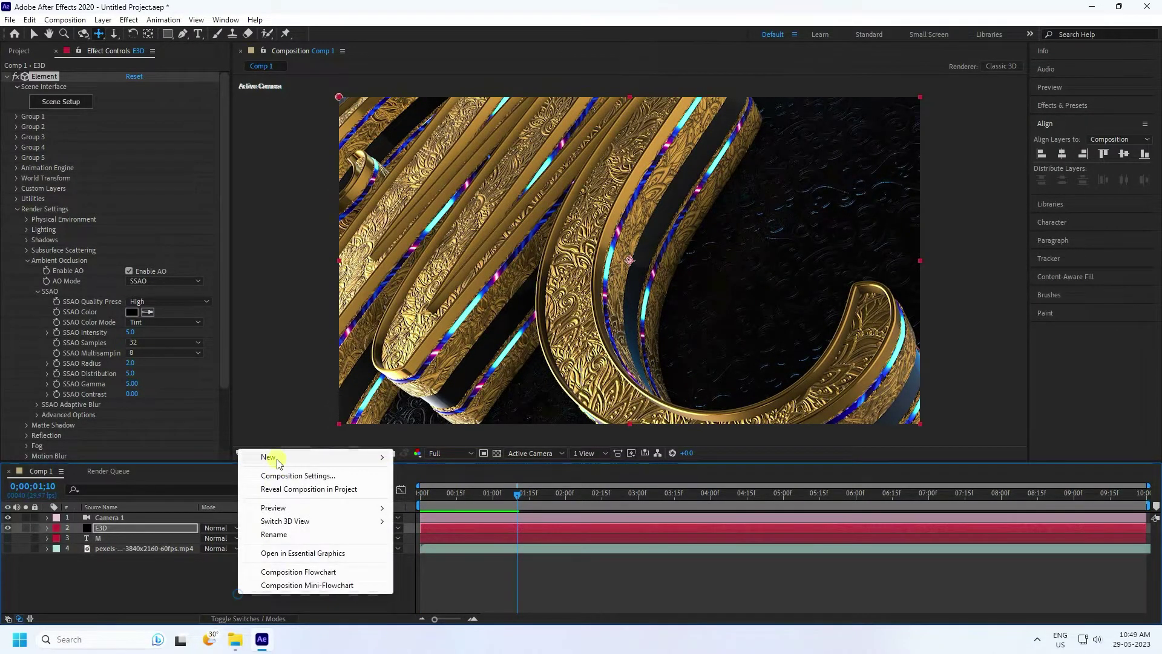
pyautogui.moveTo(266, 457)
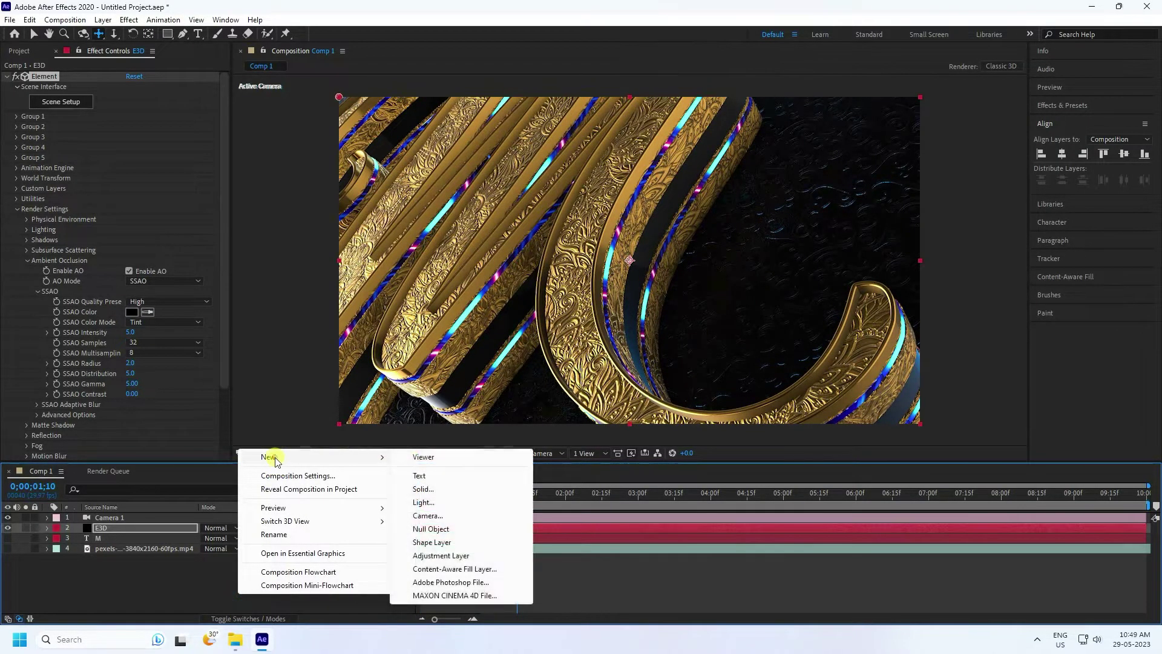
pyautogui.click(432, 555)
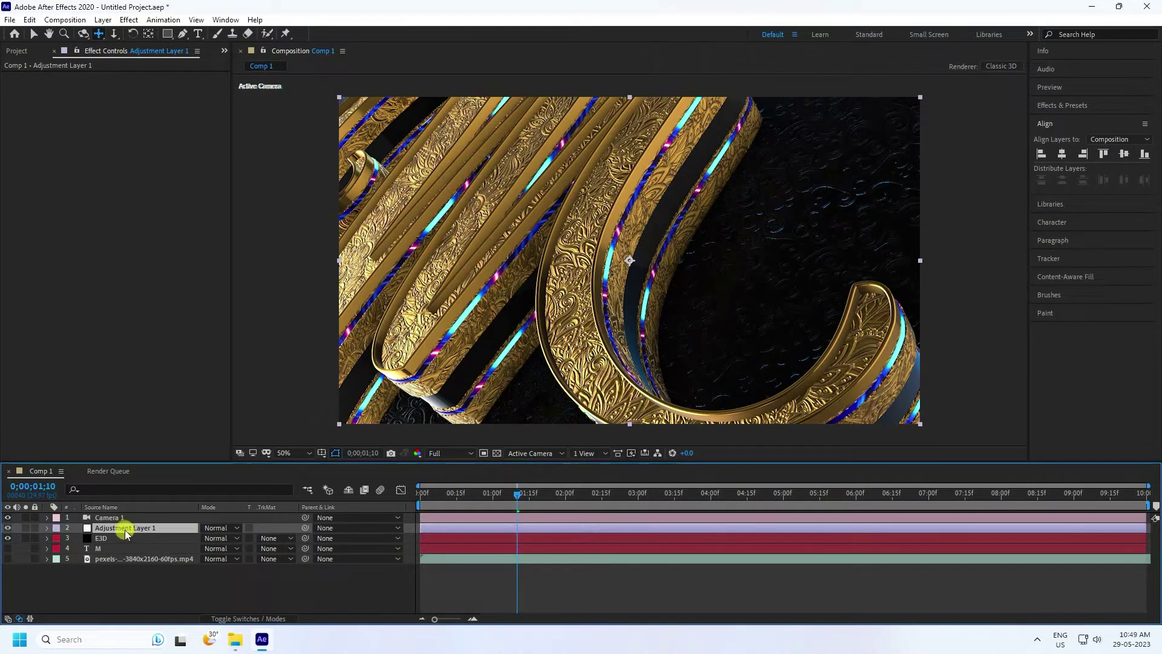
pyautogui.moveTo(129, 518); pyautogui.dragTo(131, 519)
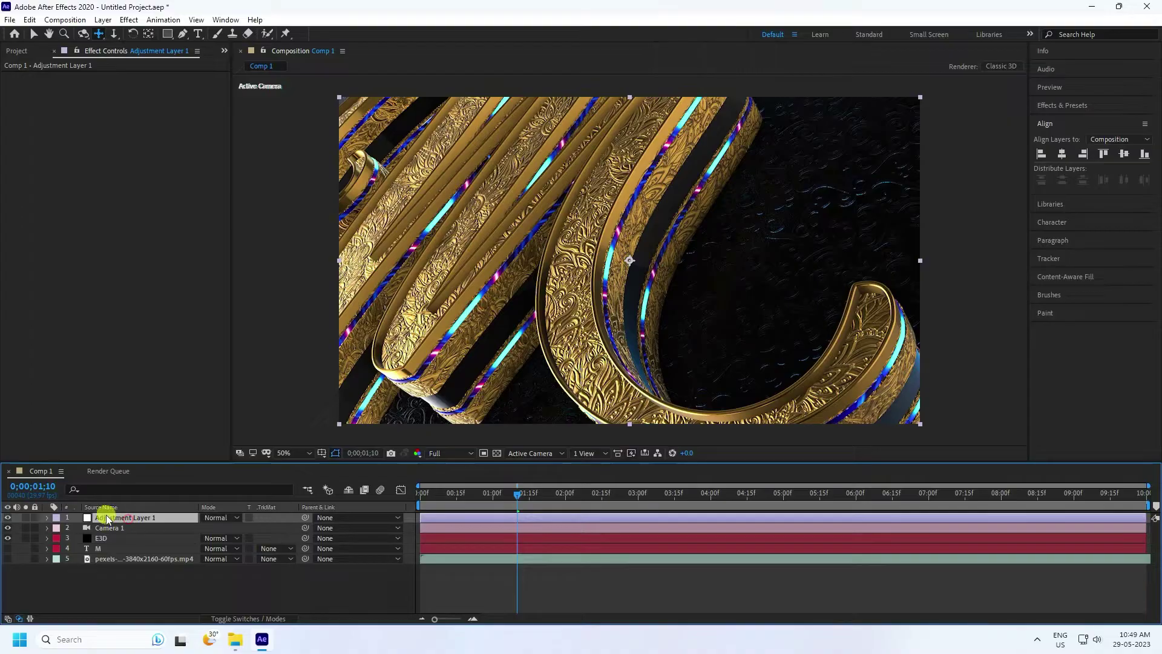
# Find the Stylize Glow effect and apply it to Adjustment Layer 1
pyautogui.click(1042, 107)
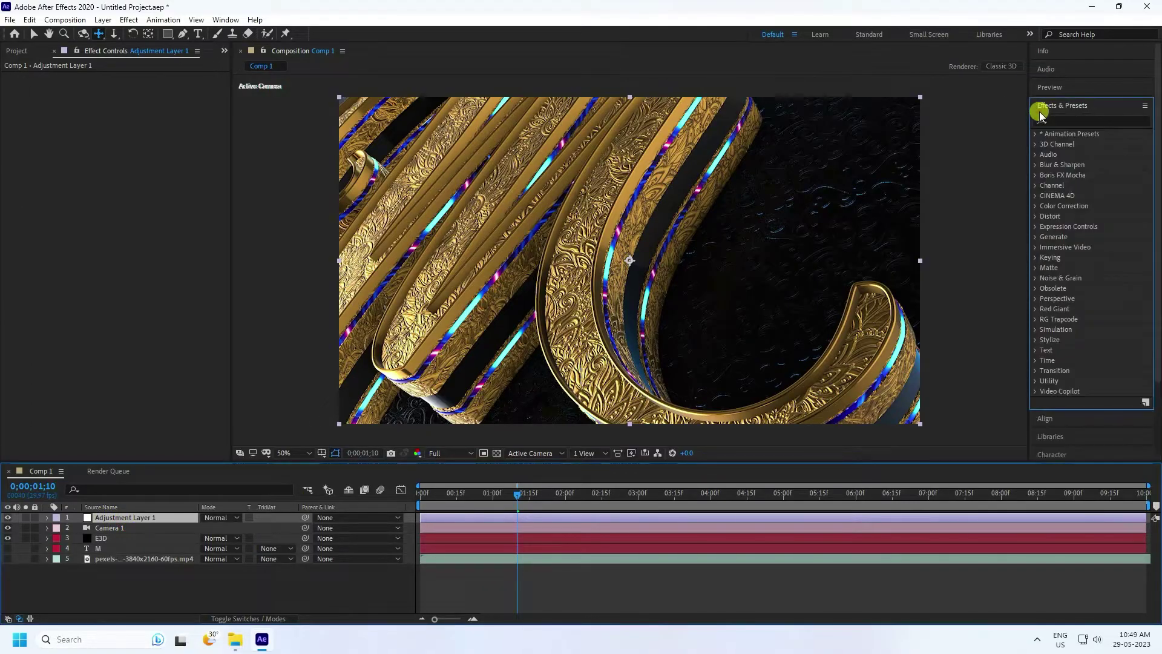
pyautogui.click(1066, 121)
pyautogui.write('glow')
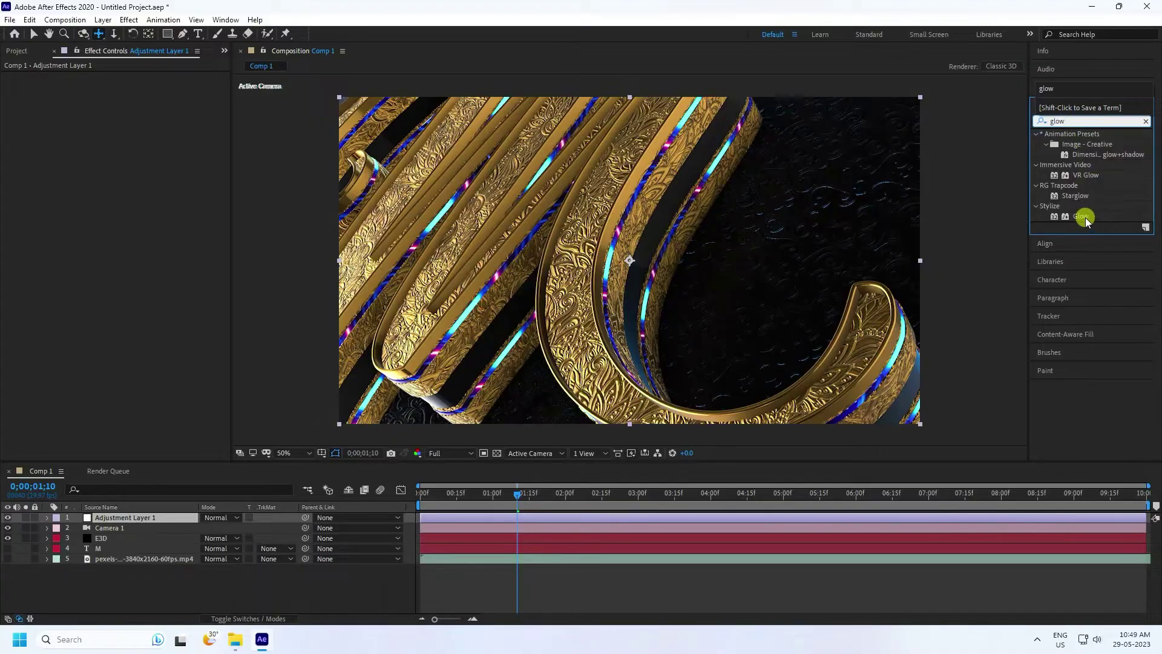
pyautogui.click(1082, 217)
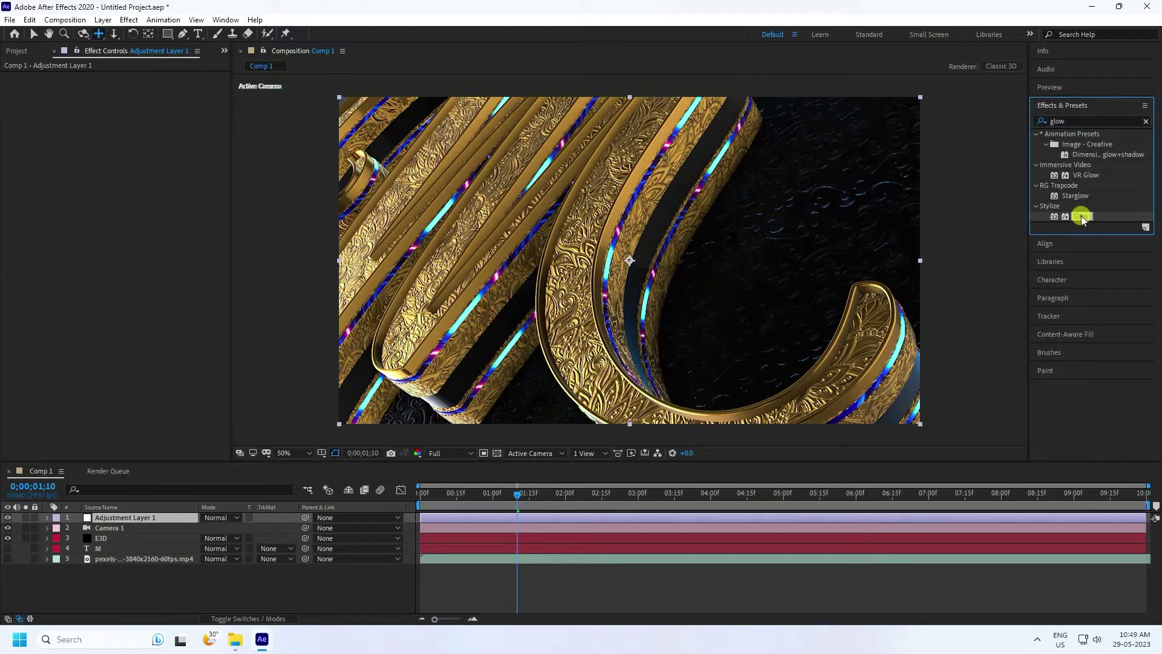
pyautogui.moveTo(1082, 216); pyautogui.dragTo(154, 518)
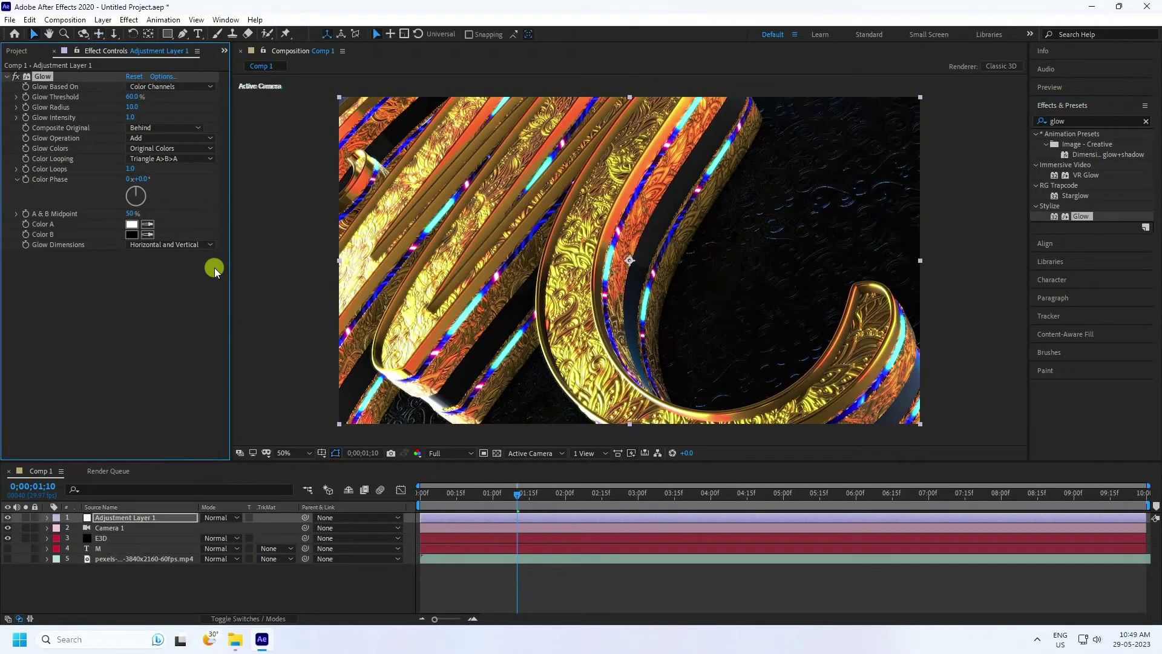
# Set the Glow's threshold to 100%, radius to 100 and intensity to 1.5
pyautogui.click(132, 98)
pyautogui.write('100')
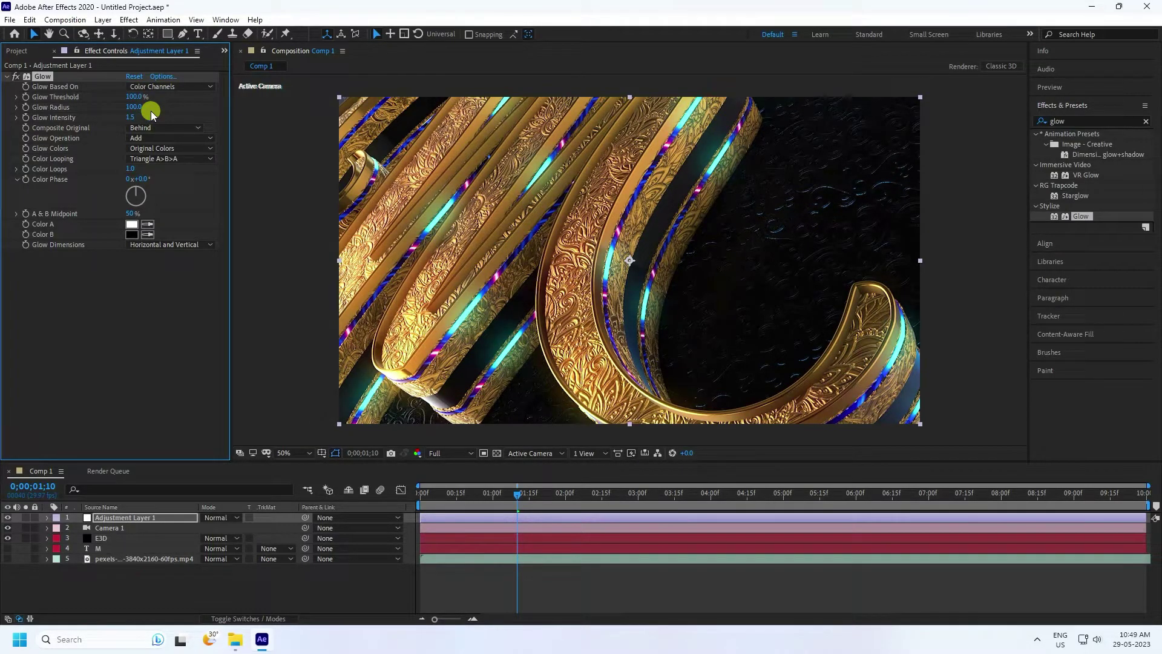
pyautogui.click(8, 76)
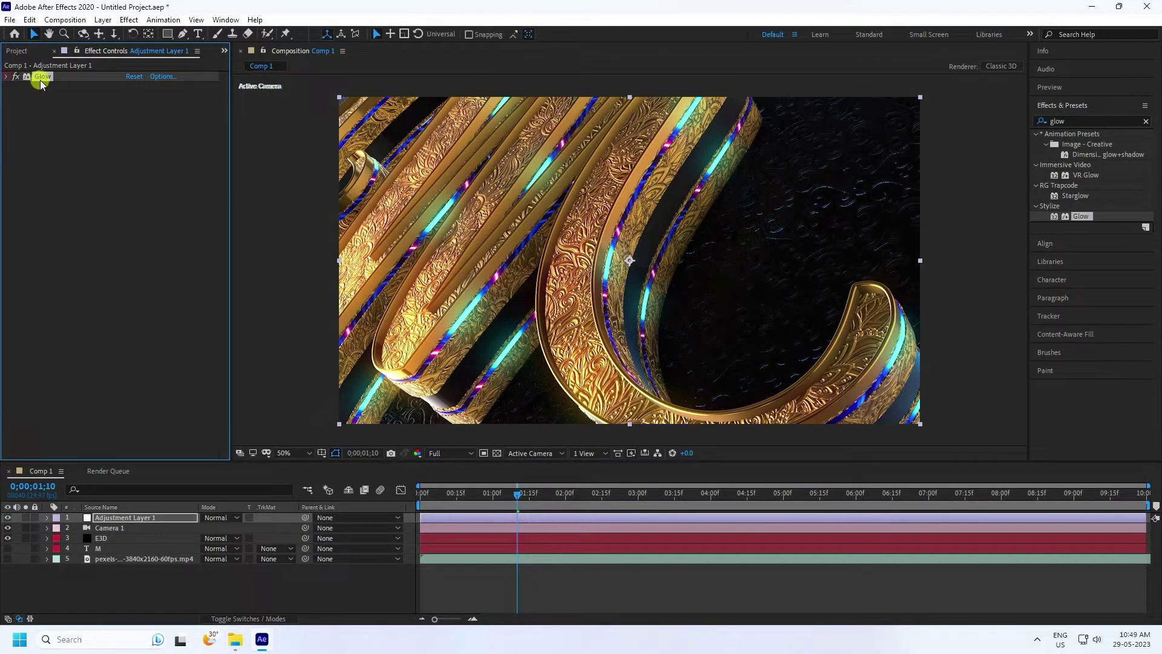
# Duplicate the Glow effect and set the copy's radius to 300 and intensity to 1.0
pyautogui.hotkey('ctrl', 'd')
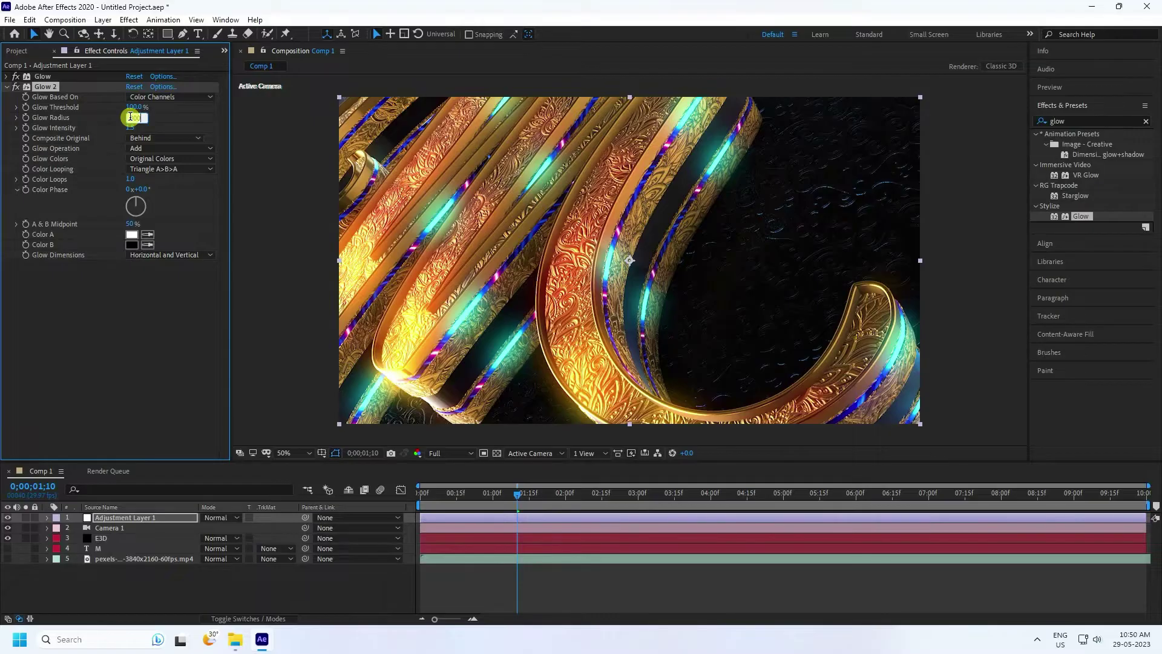
pyautogui.write('300')
pyautogui.press('Return')
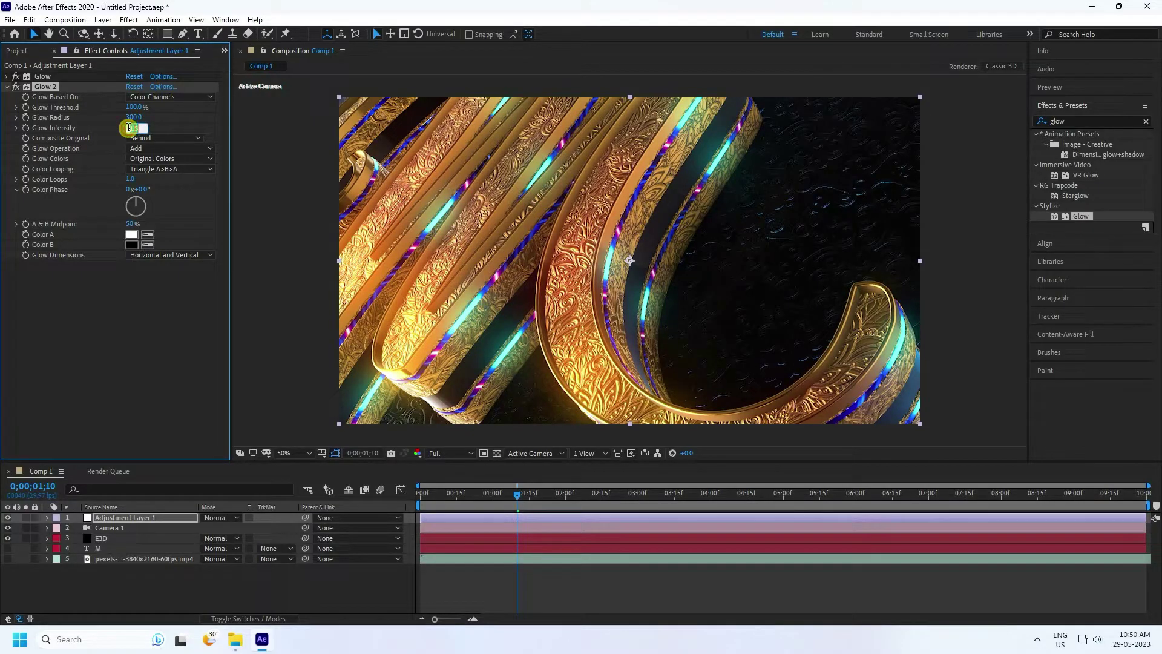
pyautogui.press('Return')
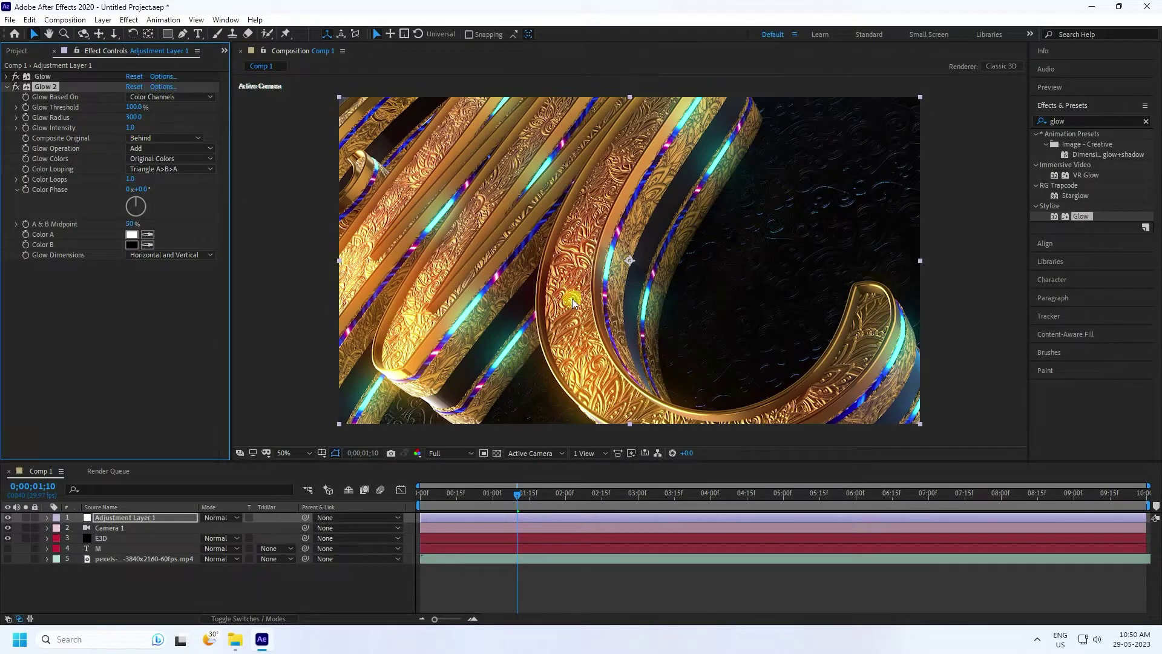
# Set the exposure to 1.20 in Adjustment Layer 1's Exposure effect and preview the first two seconds of the animation
pyautogui.press('.')
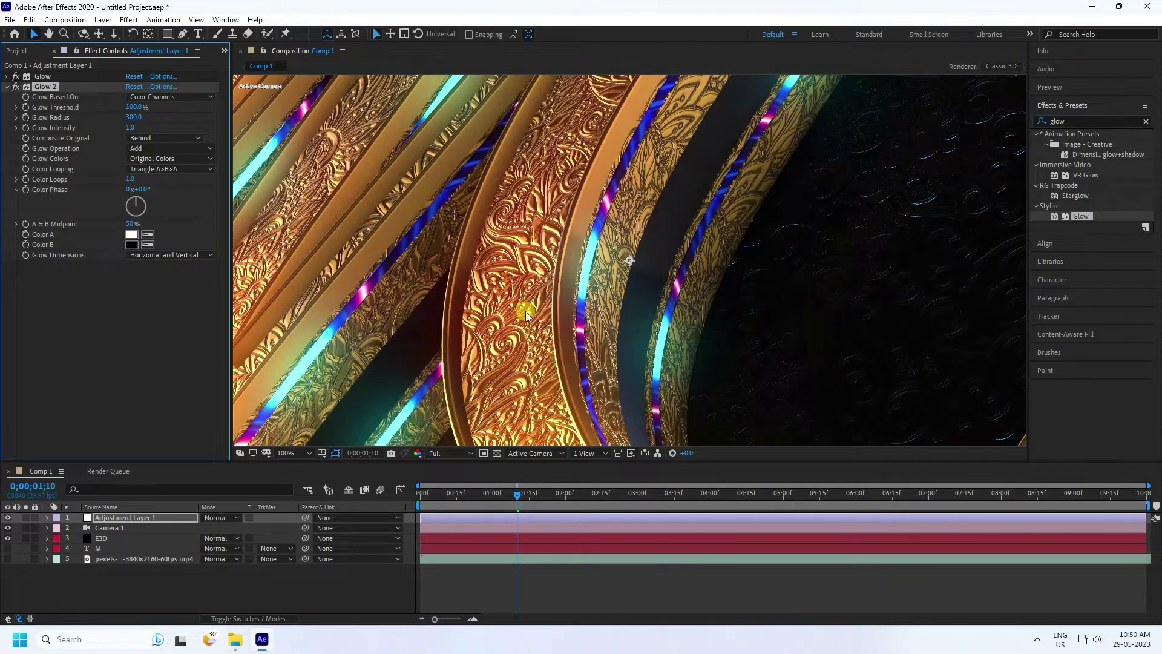
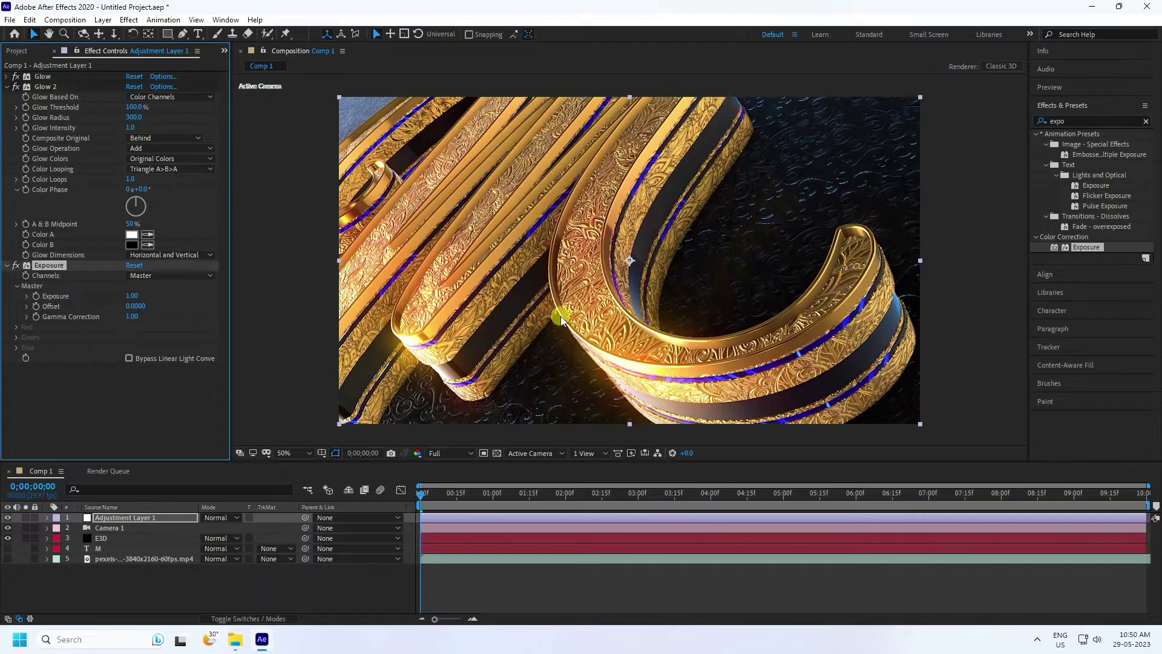
pyautogui.click(130, 296)
pyautogui.moveTo(133, 295); pyautogui.dragTo(161, 262)
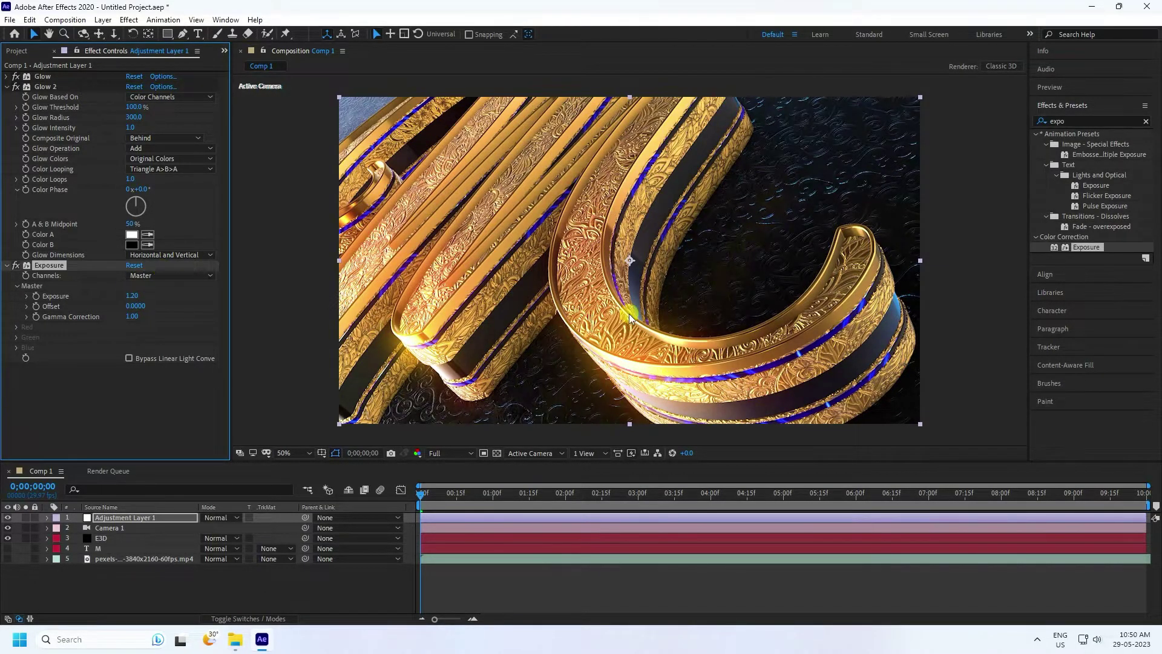
pyautogui.click(15, 265)
pyautogui.press('space')
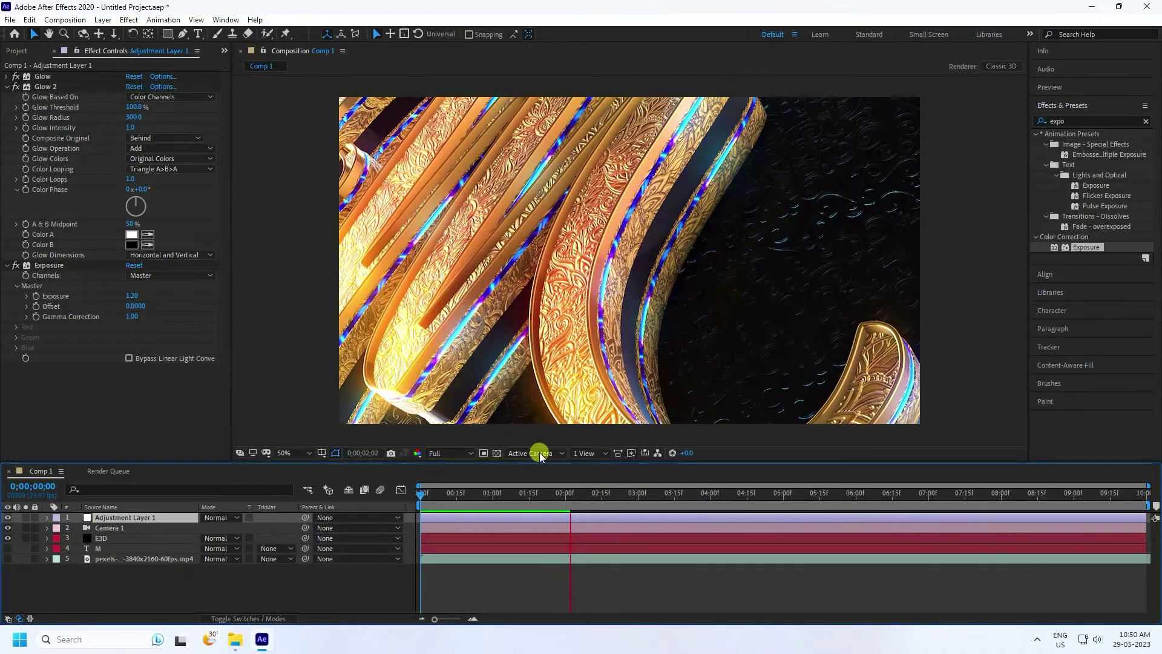
pyautogui.moveTo(572, 493); pyautogui.dragTo(548, 492)
# Duplicate the E3D layer and rename the copy E3D 2
pyautogui.click(103, 538)
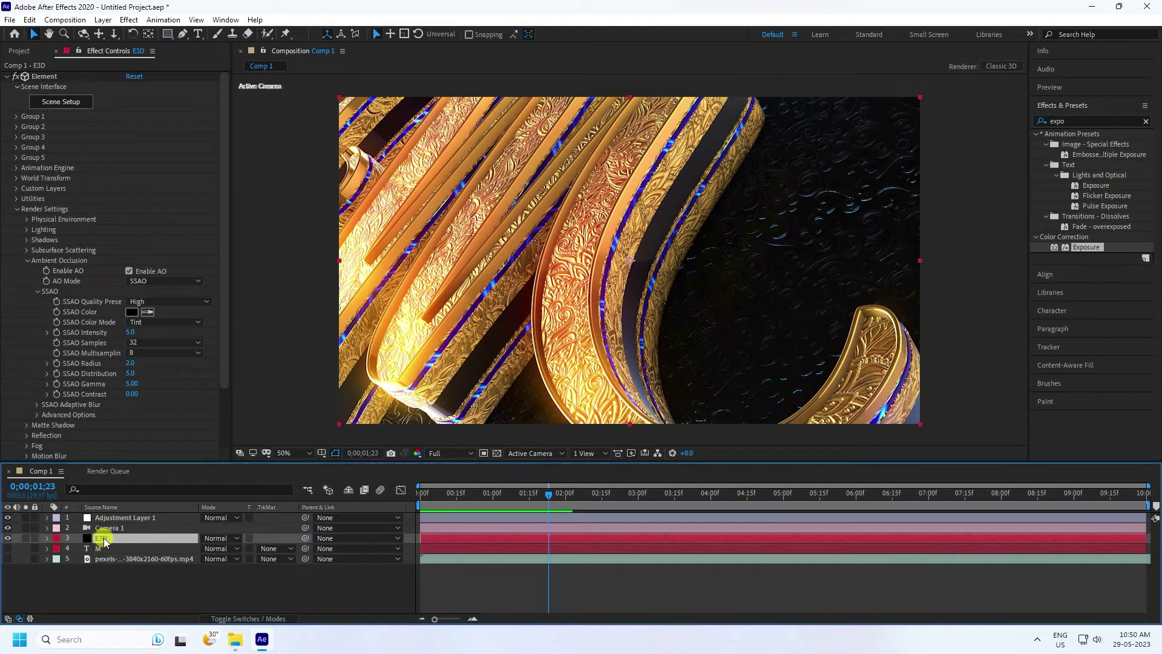
pyautogui.click(17, 208)
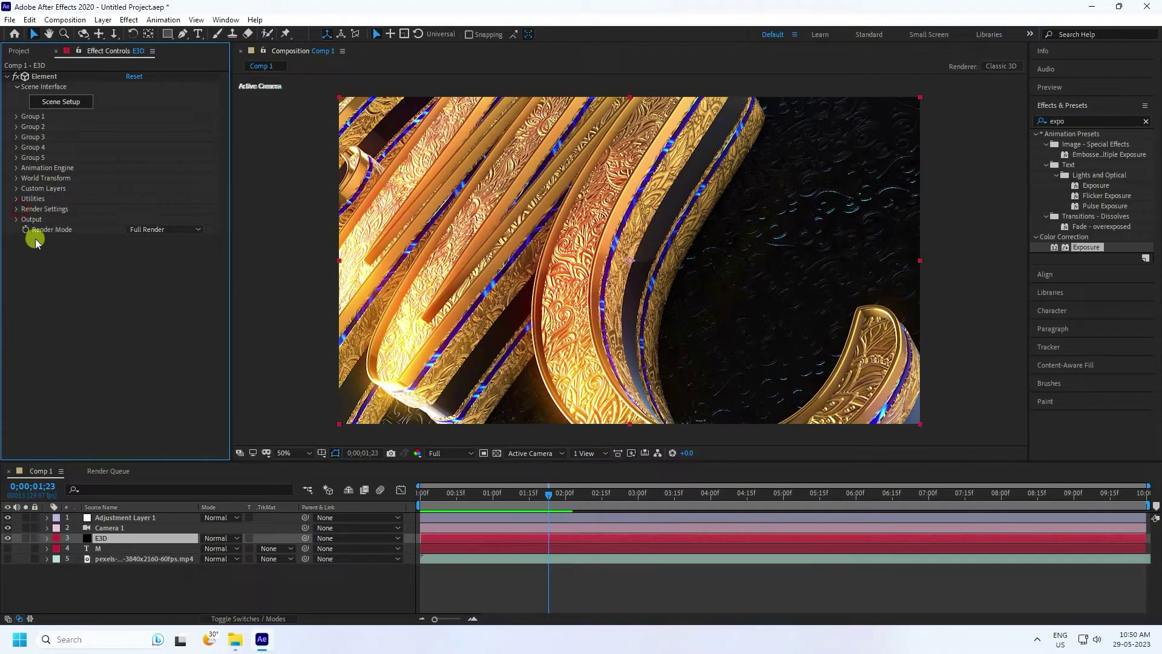
pyautogui.click(106, 538)
pyautogui.hotkey('ctrl', 'd')
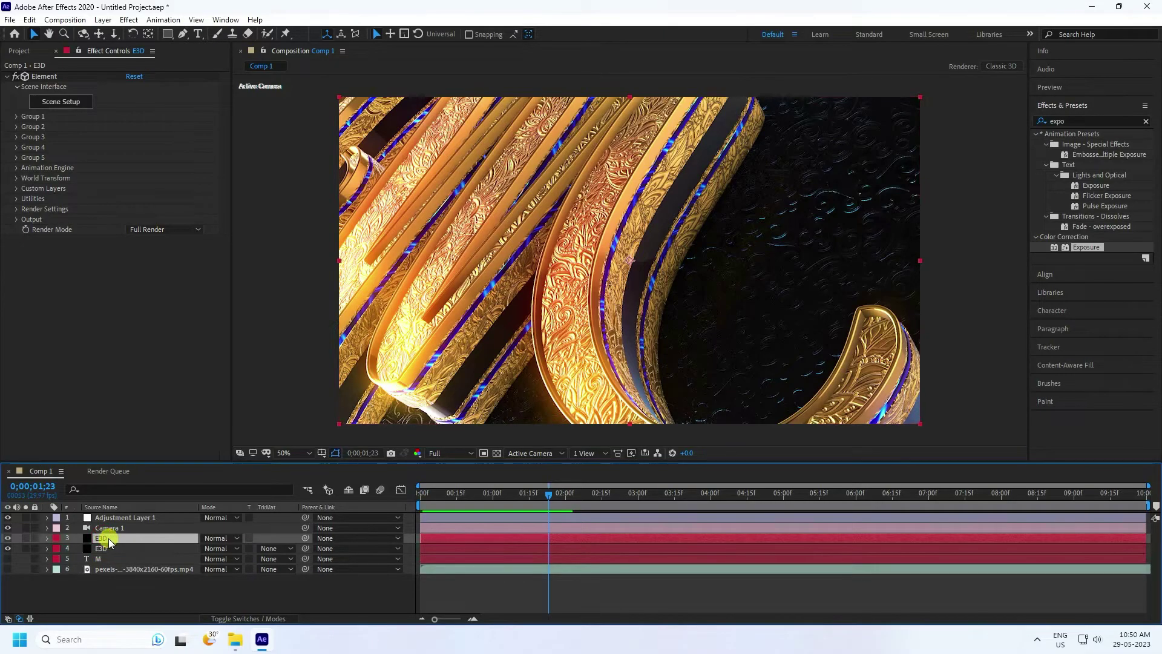
pyautogui.rightClick(104, 538)
pyautogui.click(148, 514)
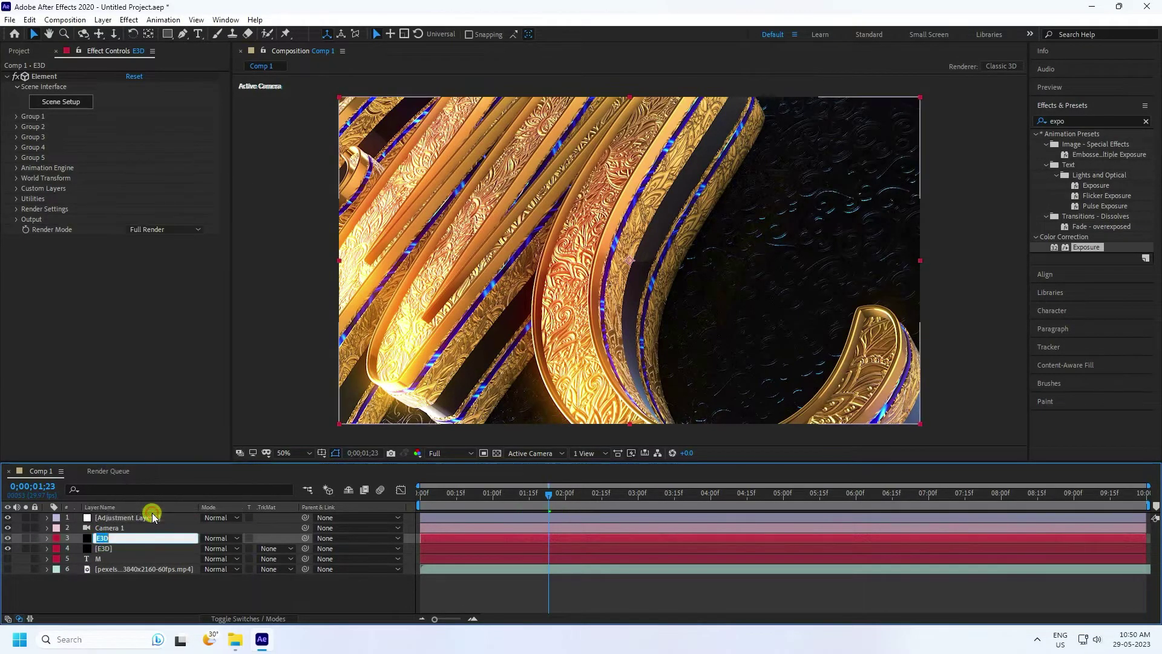
pyautogui.write('2')
pyautogui.press('Return')
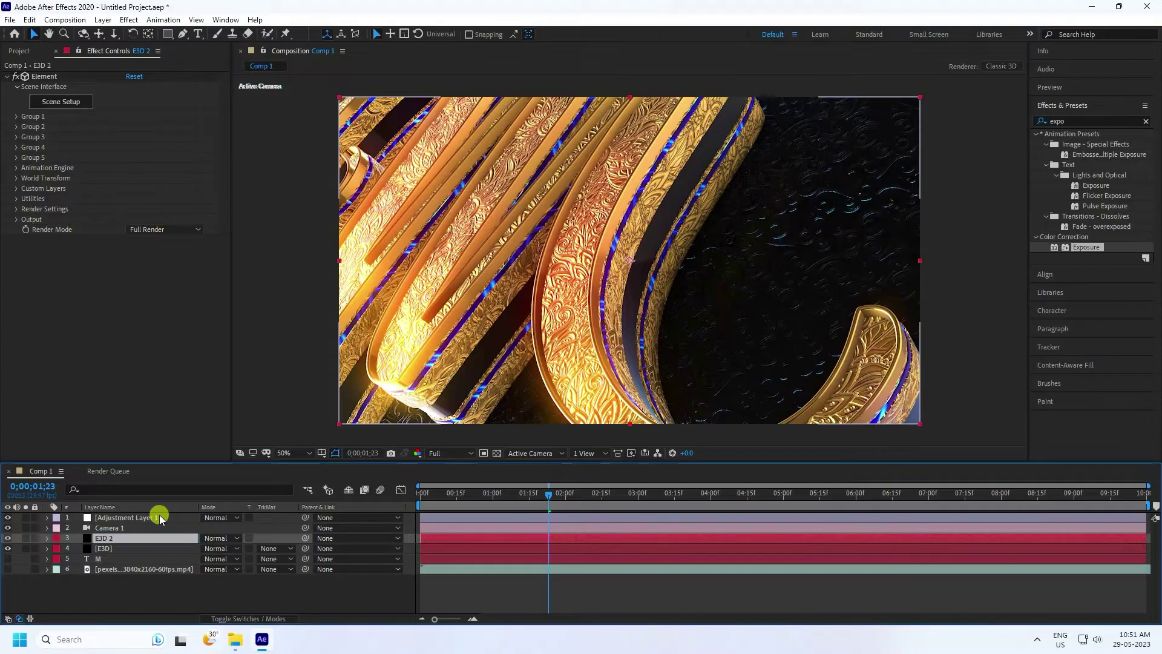
# Set the Element output of layer E3D 2 to show only the Illumination pass
pyautogui.click(100, 538)
pyautogui.click(18, 222)
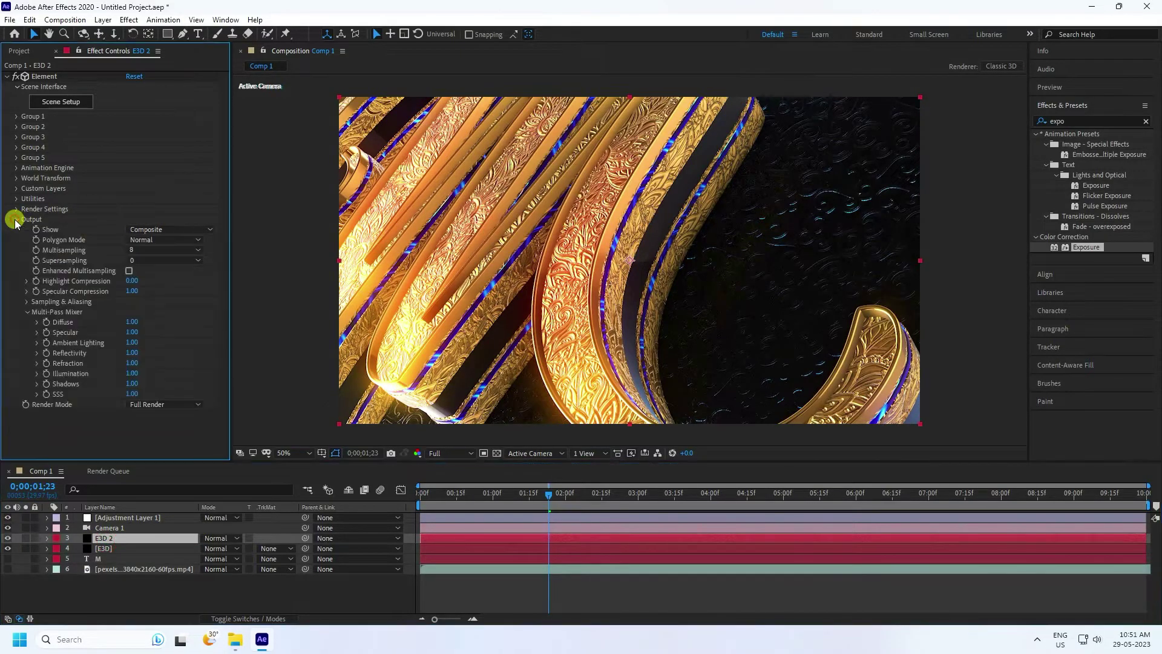
pyautogui.click(154, 230)
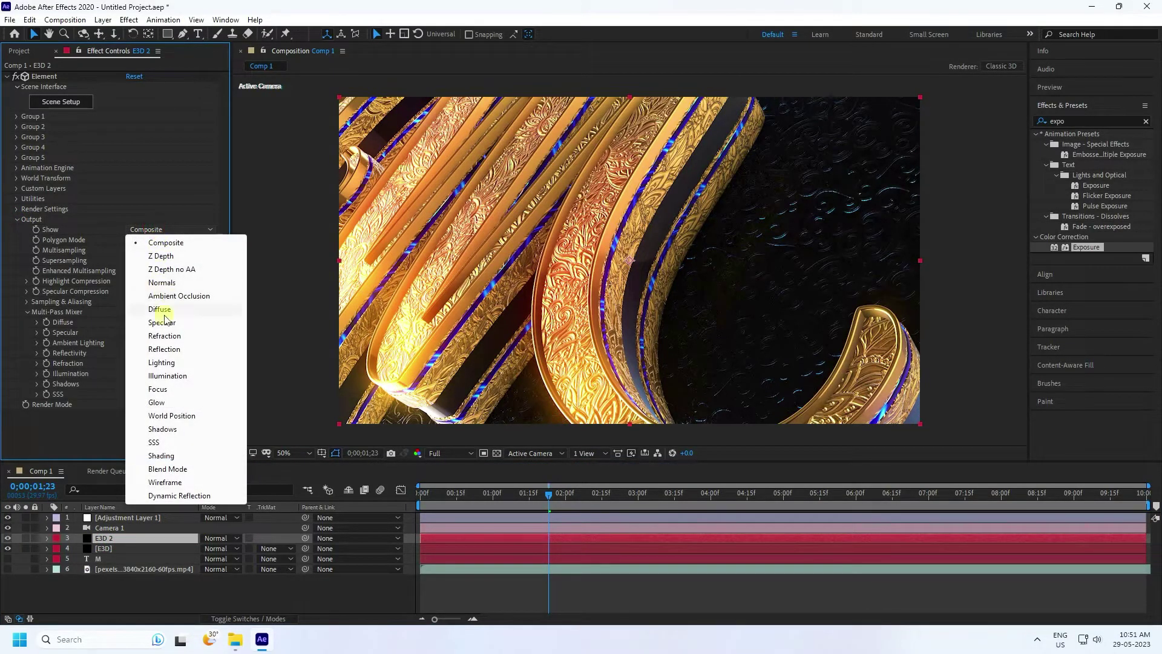
pyautogui.click(168, 375)
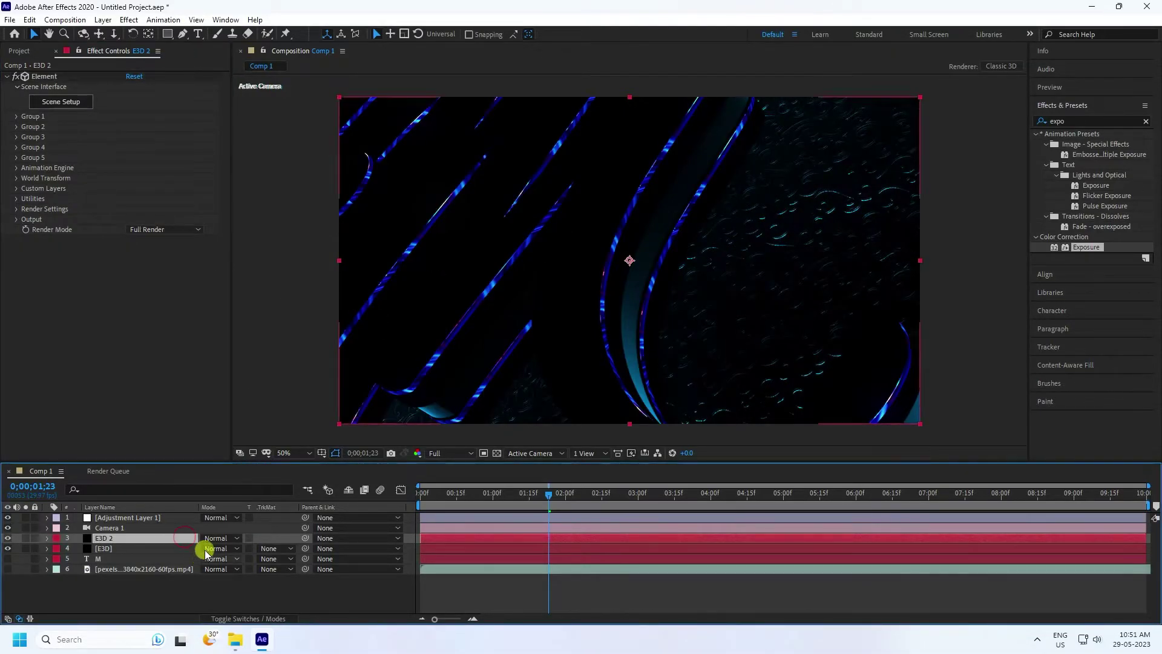
# Change the blending mode of layer E3D 2 to Add
pyautogui.click(106, 538)
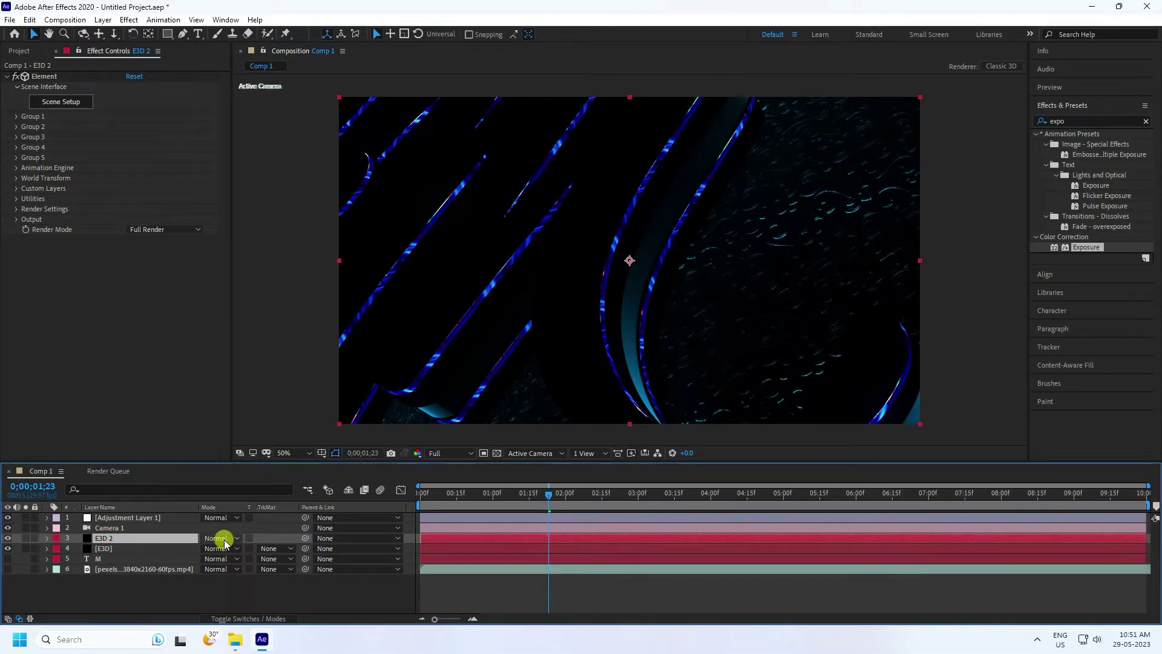
pyautogui.click(223, 539)
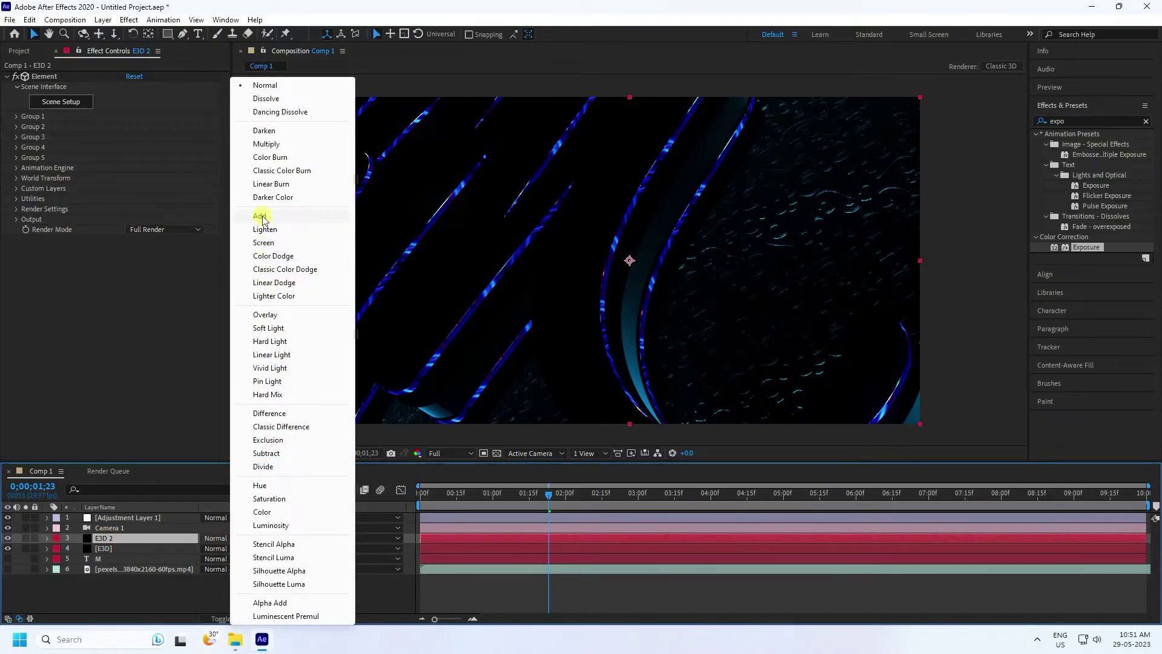
pyautogui.click(261, 216)
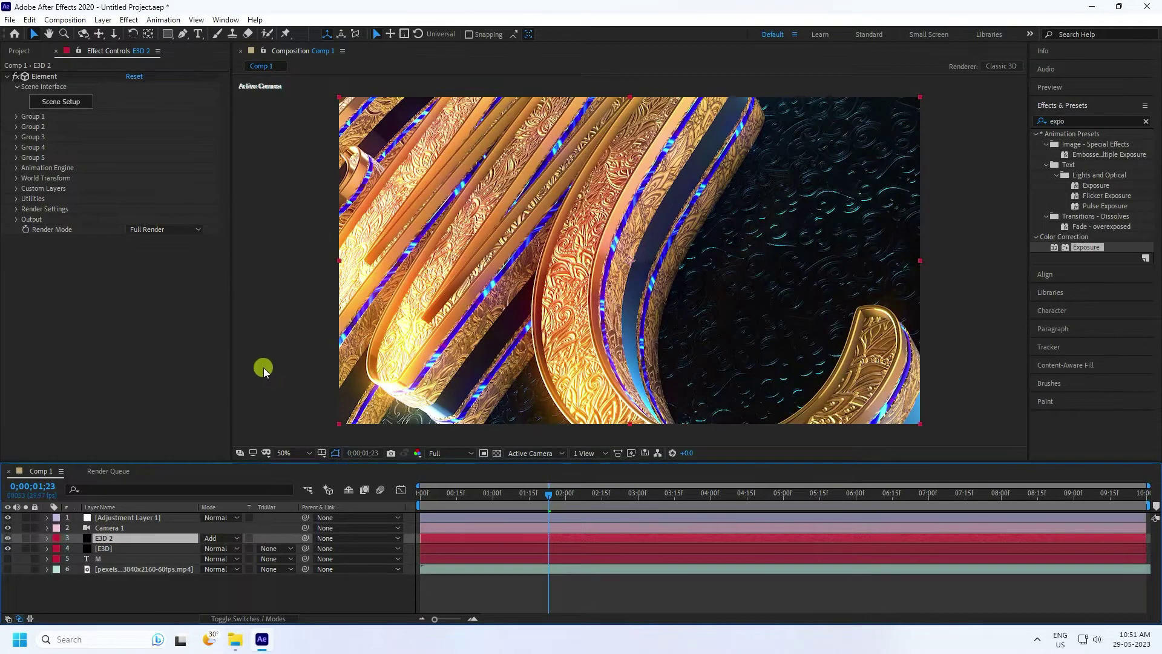
# Apply the Stylize Glow effect to E3D 2 with a glow radius of 50 and an intensity of 2
pyautogui.click(1066, 121)
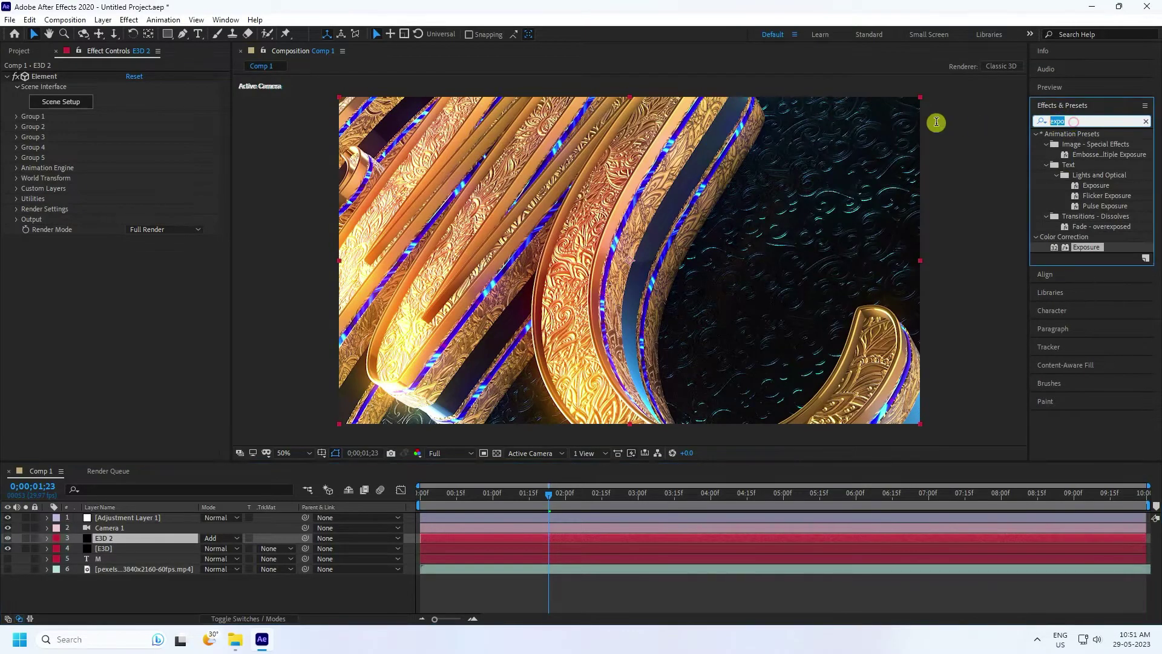
pyautogui.write('glow')
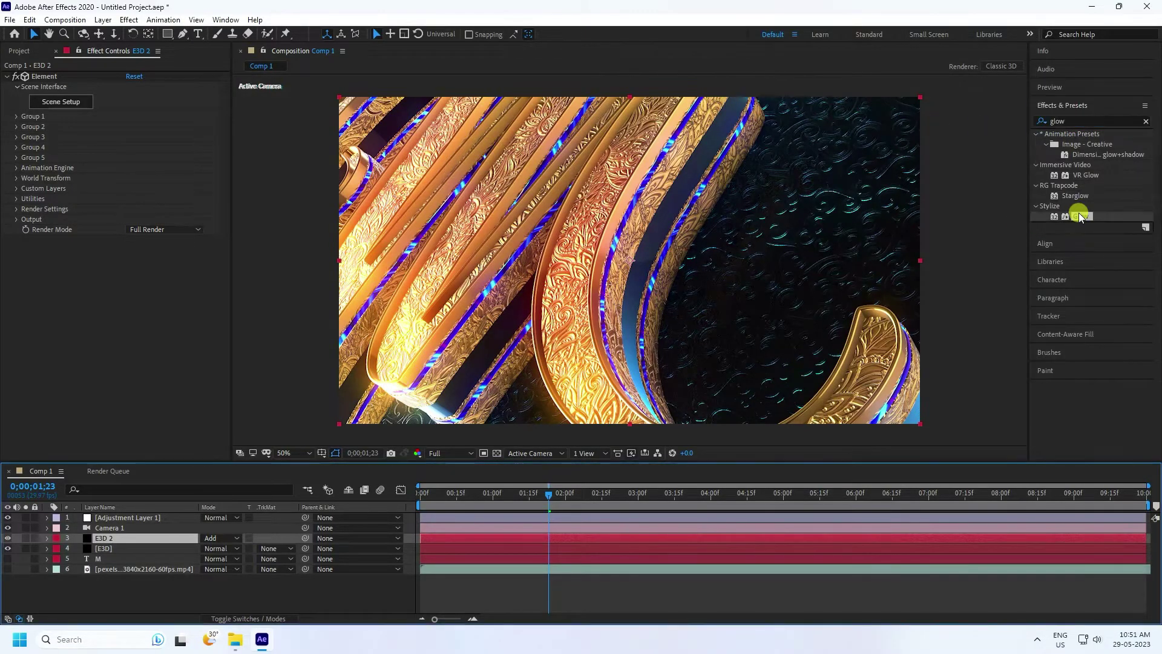
pyautogui.moveTo(1065, 216); pyautogui.dragTo(142, 538)
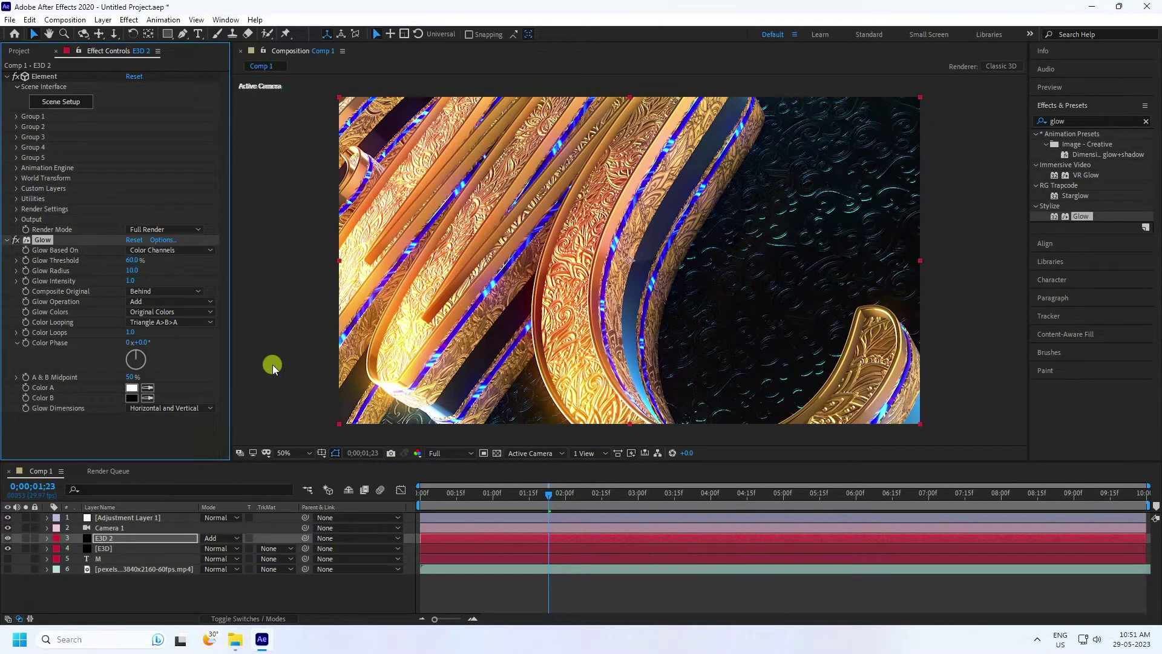
pyautogui.click(131, 270)
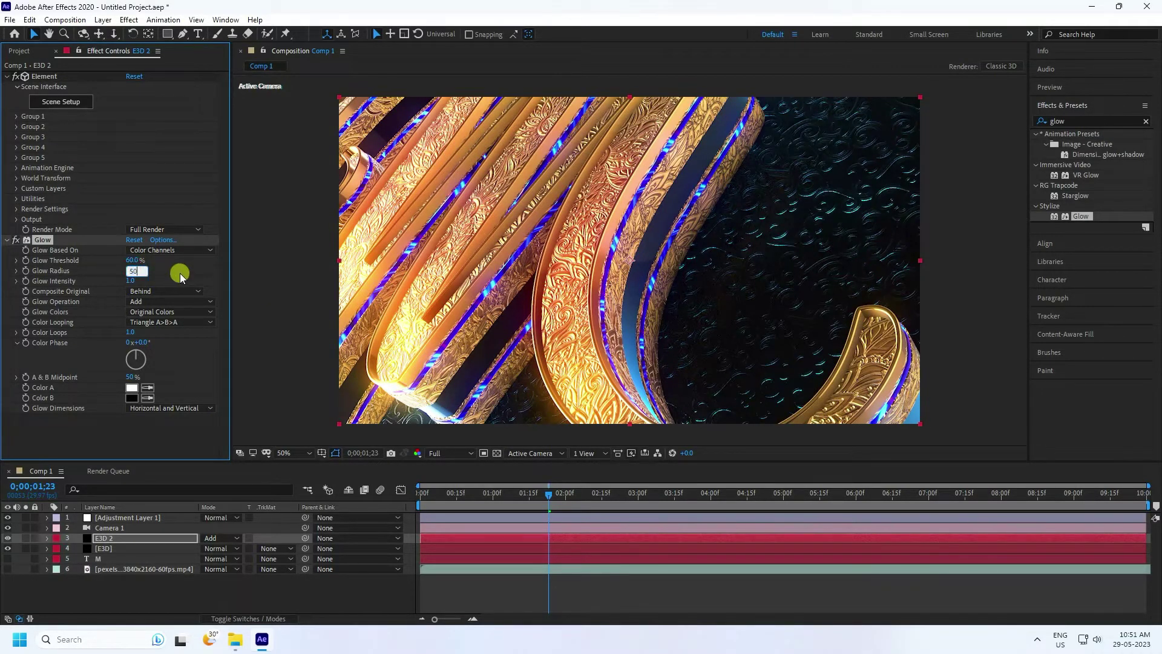
pyautogui.click(130, 281)
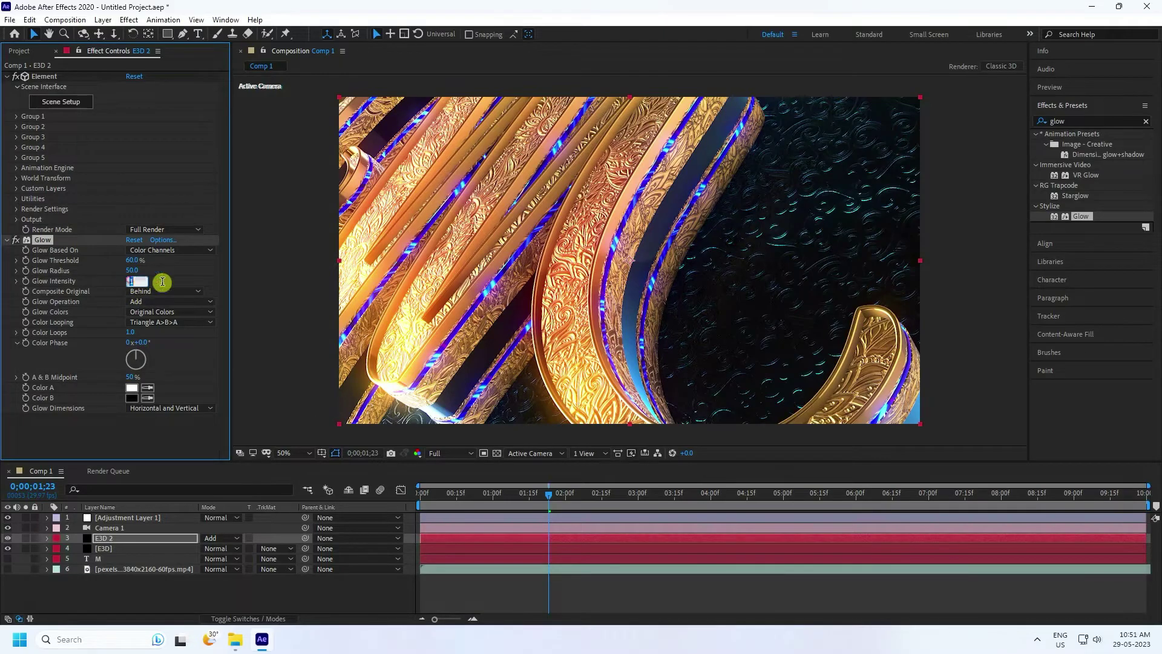
pyautogui.write('2')
pyautogui.click(202, 361)
# Compare the composition with layer E3D 2 hidden and shown to judge its glow
pyautogui.click(109, 537)
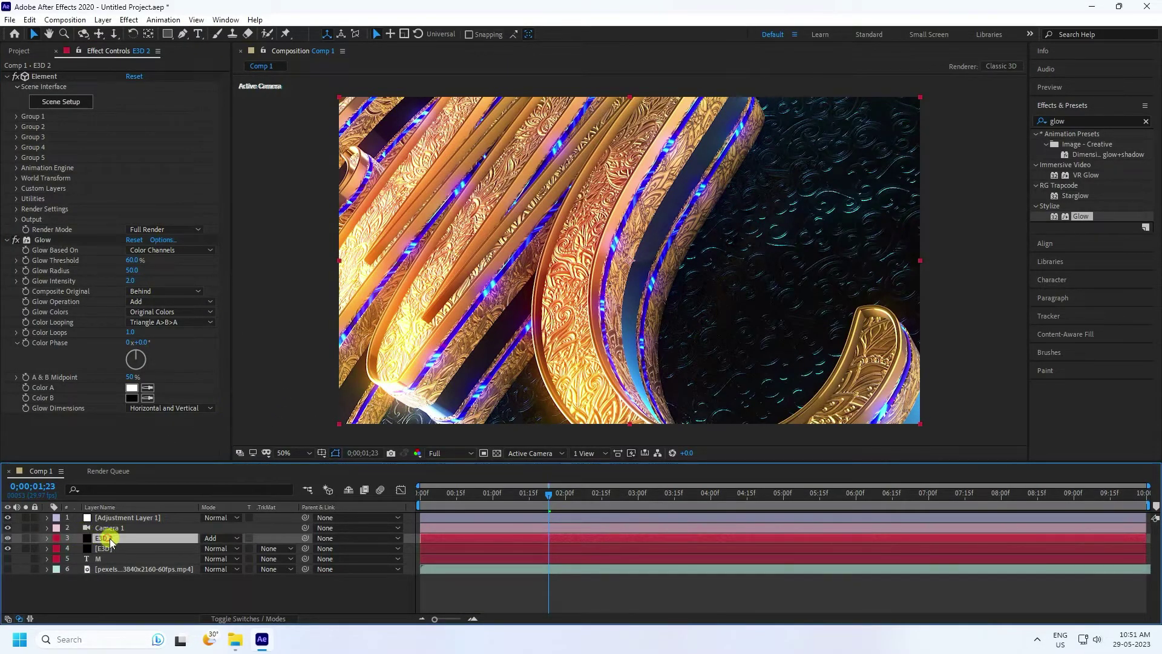
pyautogui.click(8, 538)
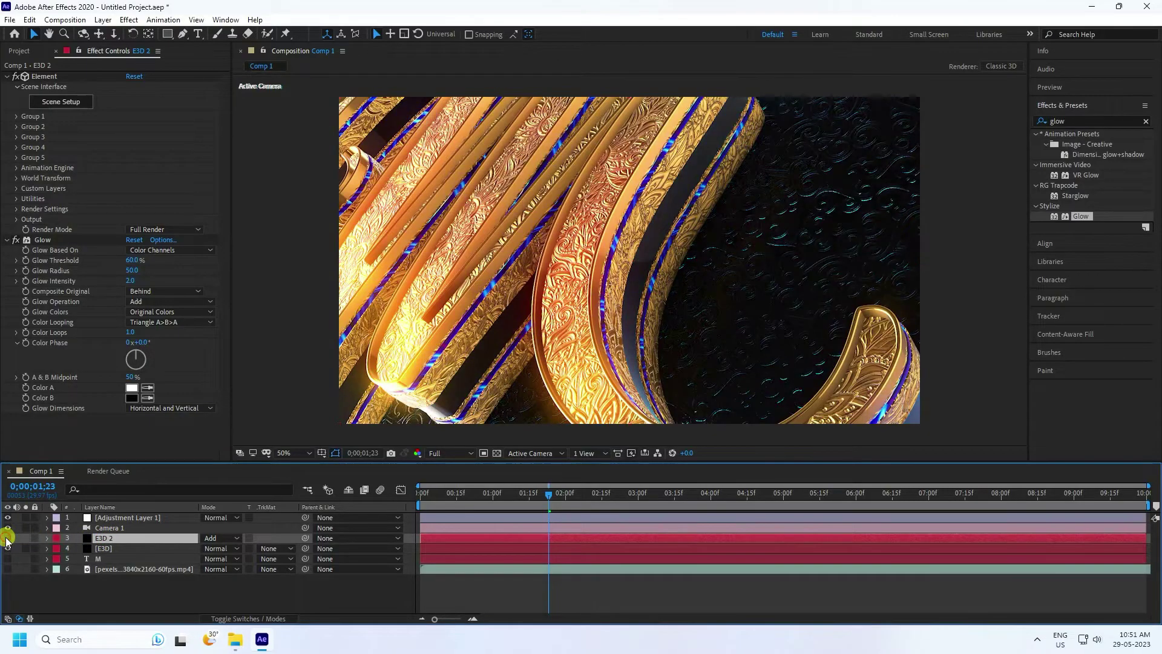
pyautogui.click(8, 538)
pyautogui.click(7, 538)
pyautogui.click(7, 538)
pyautogui.click(7, 538)
pyautogui.click(7, 537)
pyautogui.click(7, 538)
pyautogui.click(7, 538)
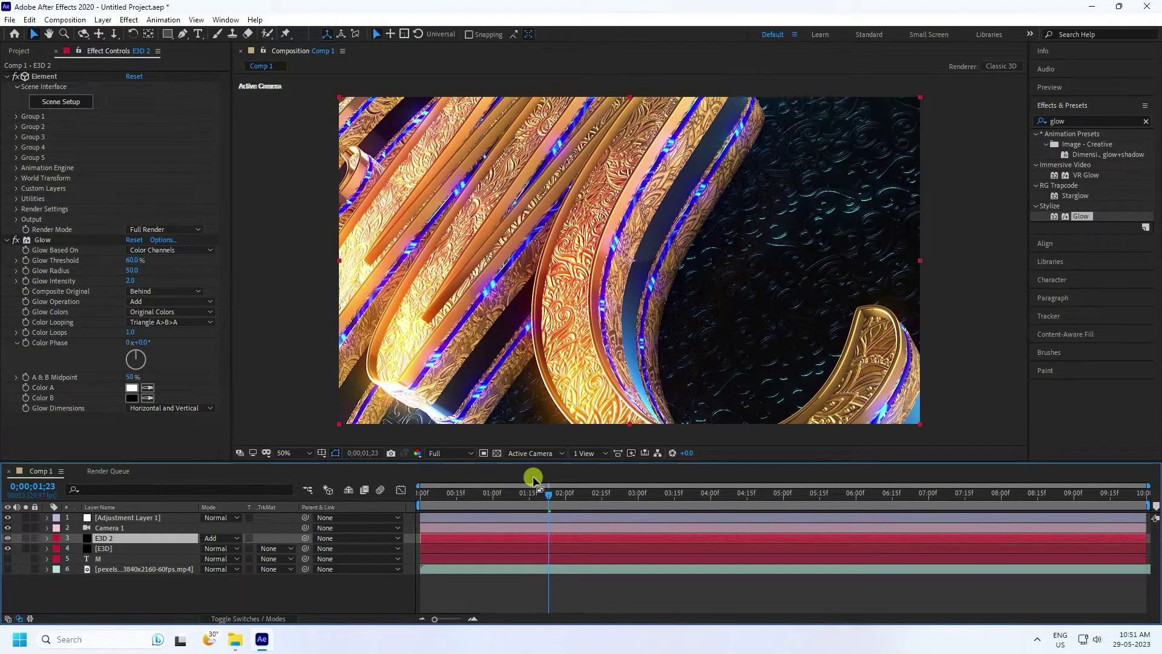
# Preview the glowing animation from the first frame and return to the start of the timeline
pyautogui.moveTo(547, 493); pyautogui.dragTo(293, 519)
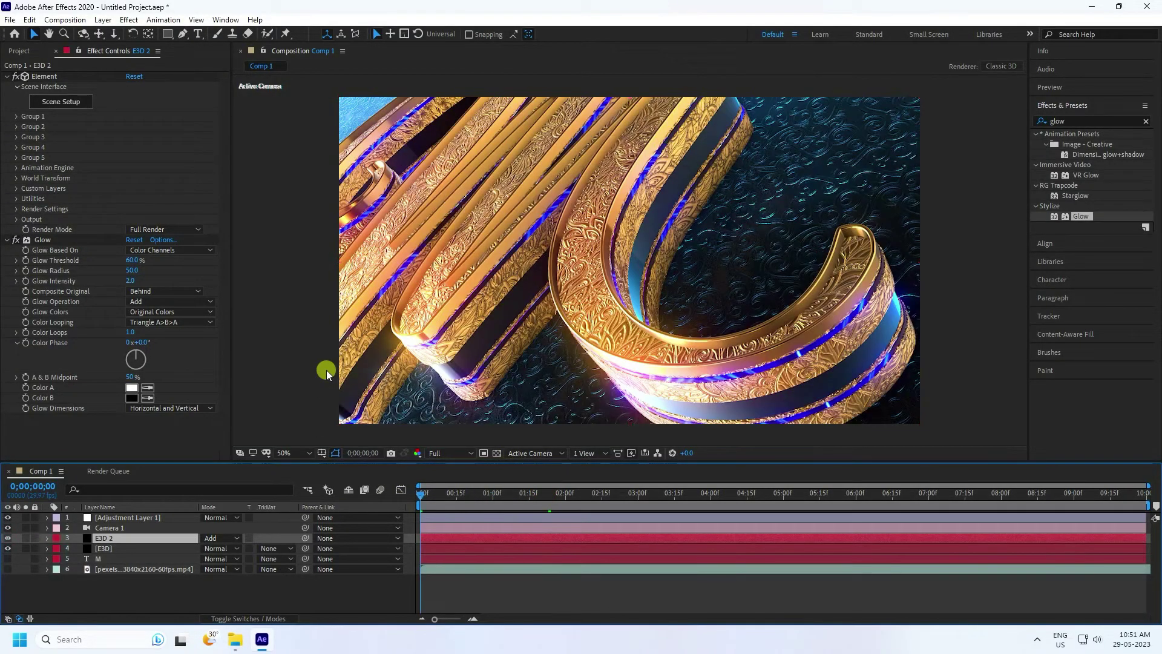
pyautogui.press('space')
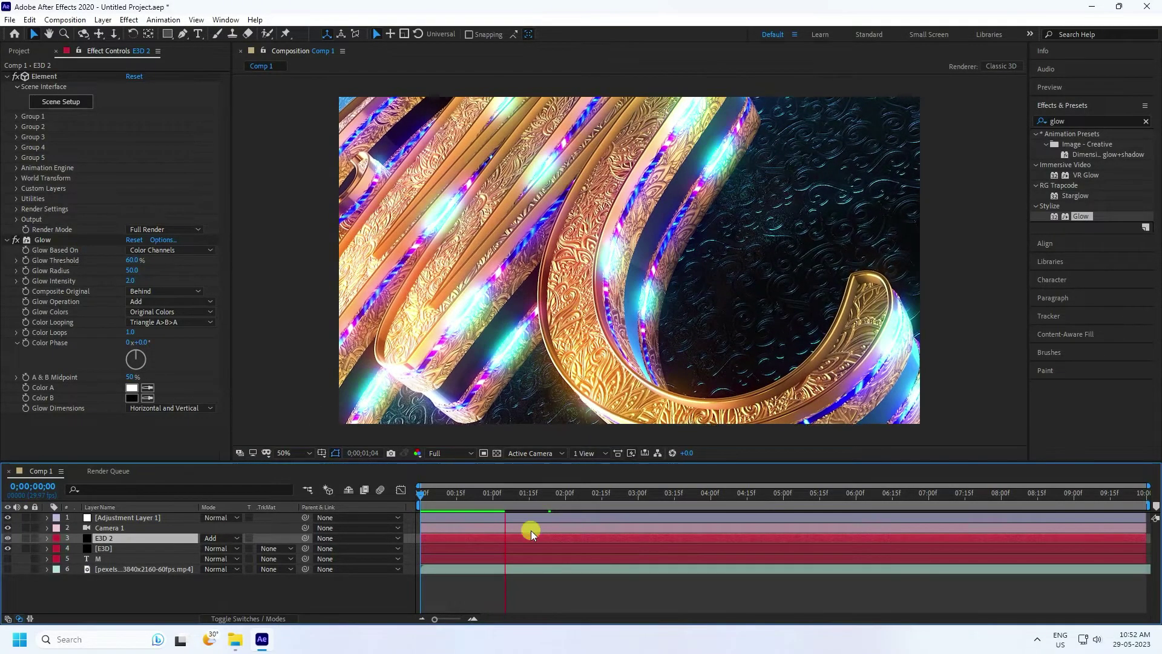
pyautogui.click(437, 494)
pyautogui.click(115, 518)
pyautogui.press('Home')
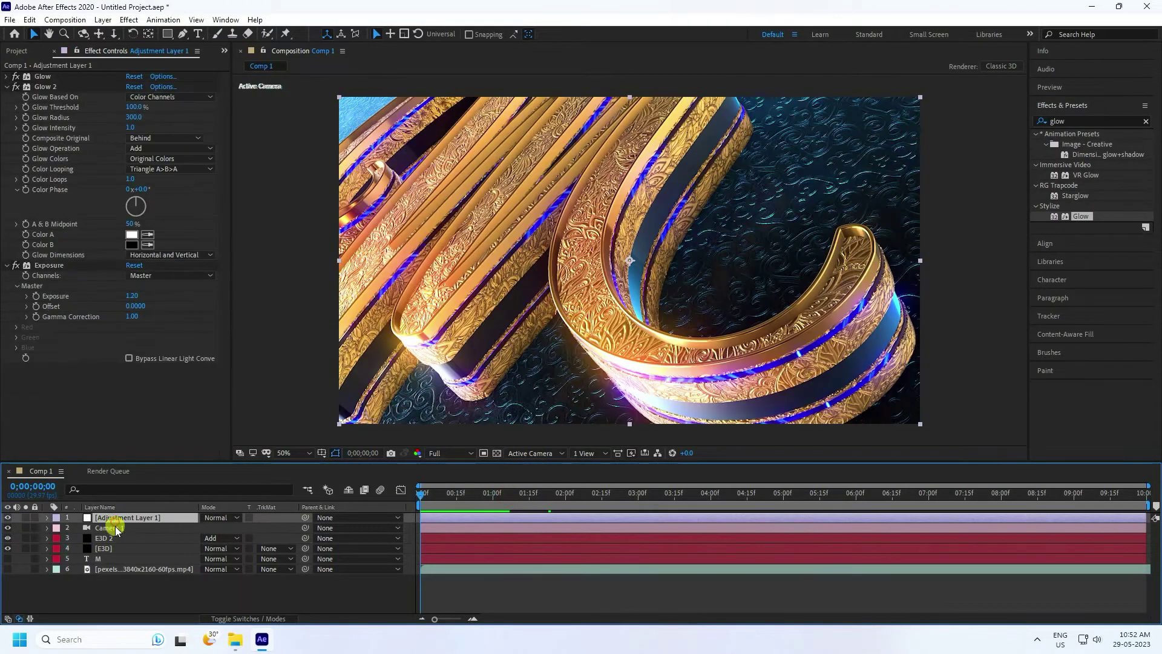
# Turn on Depth of Field for Camera 1 and set its aperture to 25 pixels
pyautogui.click(115, 526)
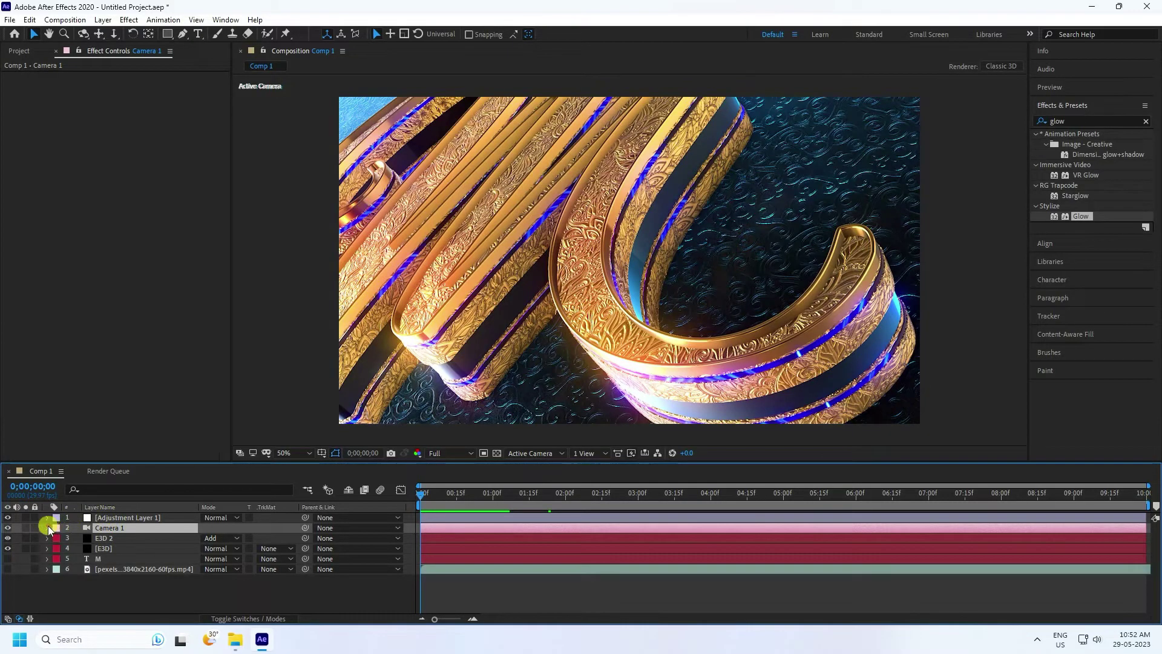
pyautogui.click(47, 528)
pyautogui.click(56, 538)
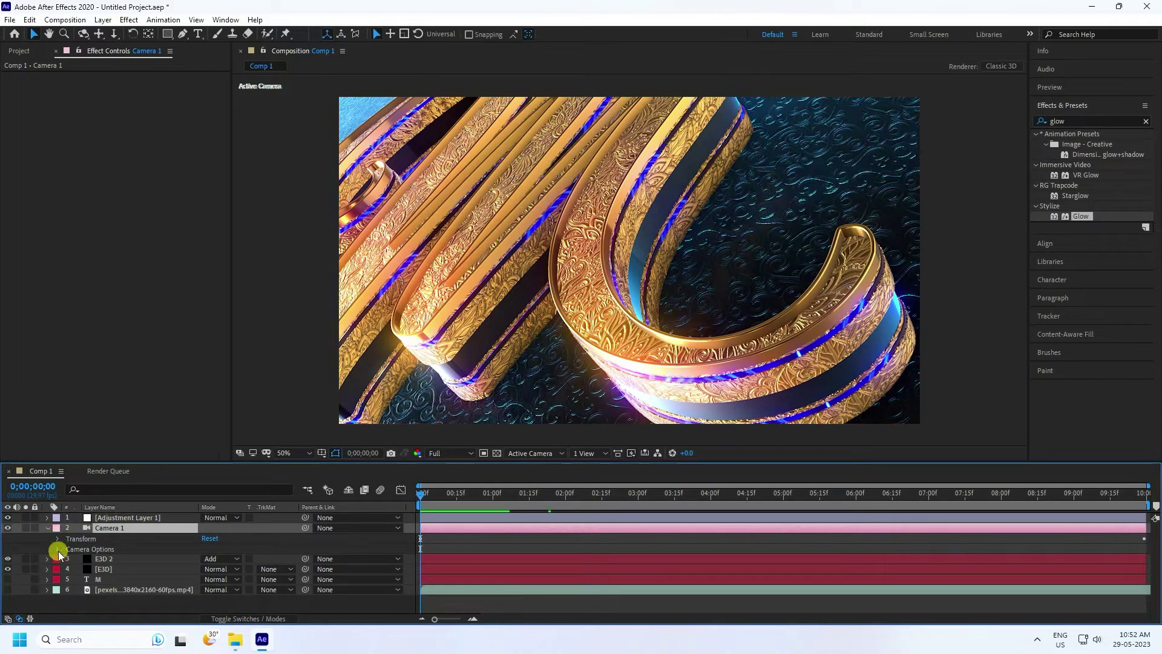
pyautogui.click(56, 548)
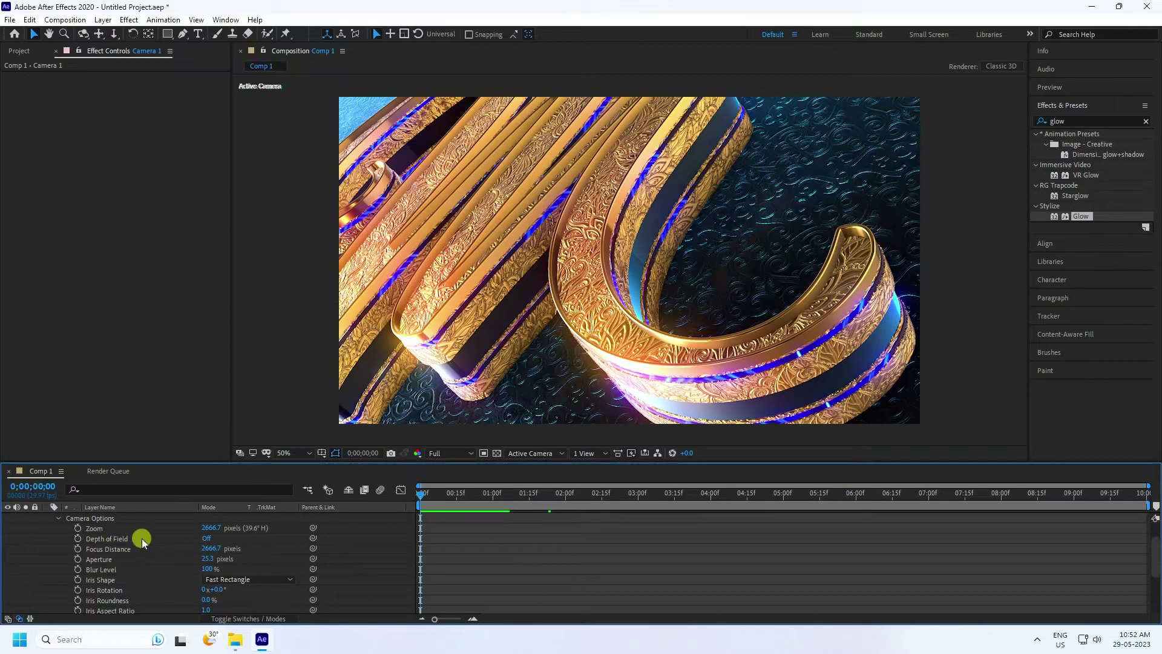
pyautogui.click(206, 538)
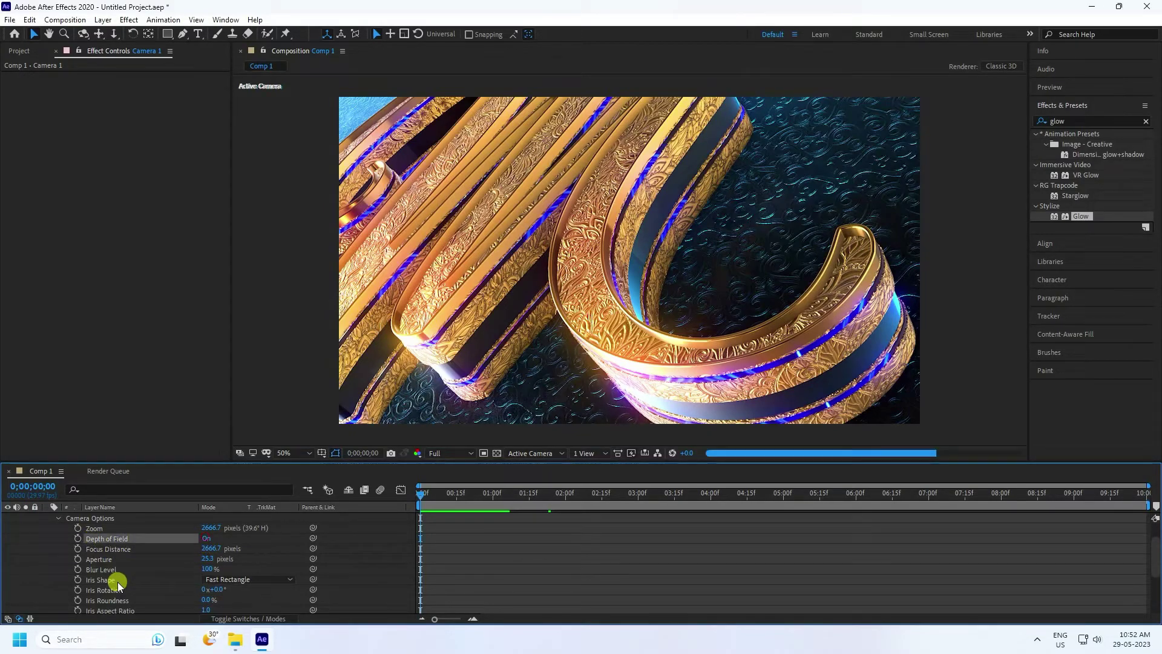
pyautogui.click(215, 559)
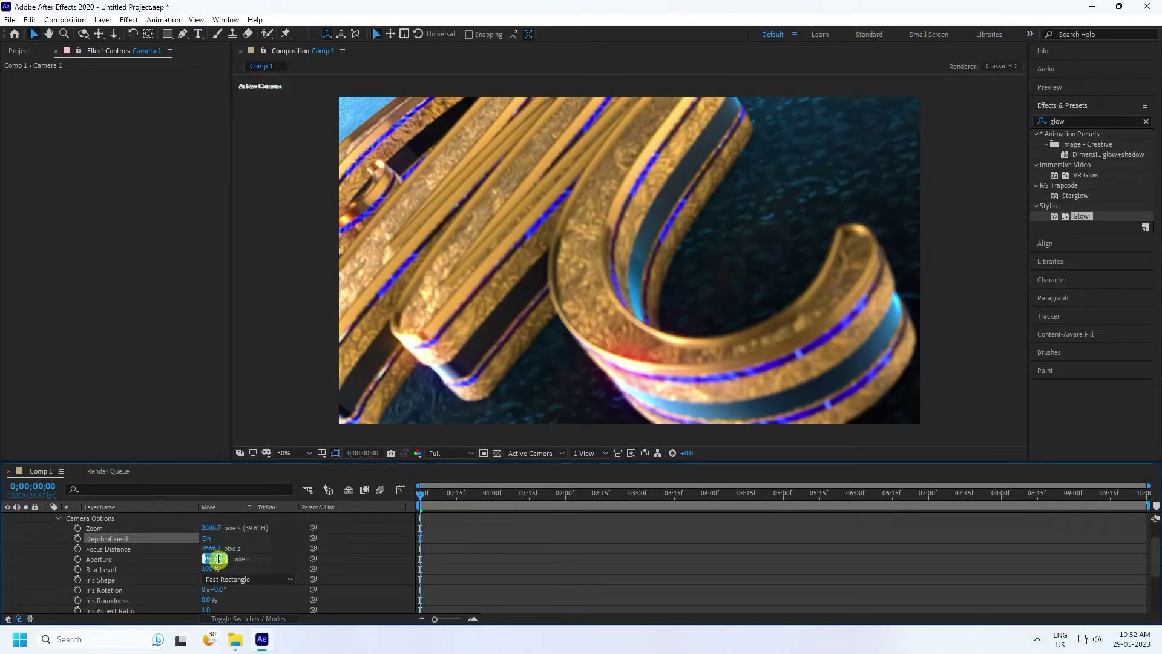
pyautogui.write('25')
pyautogui.press('Return')
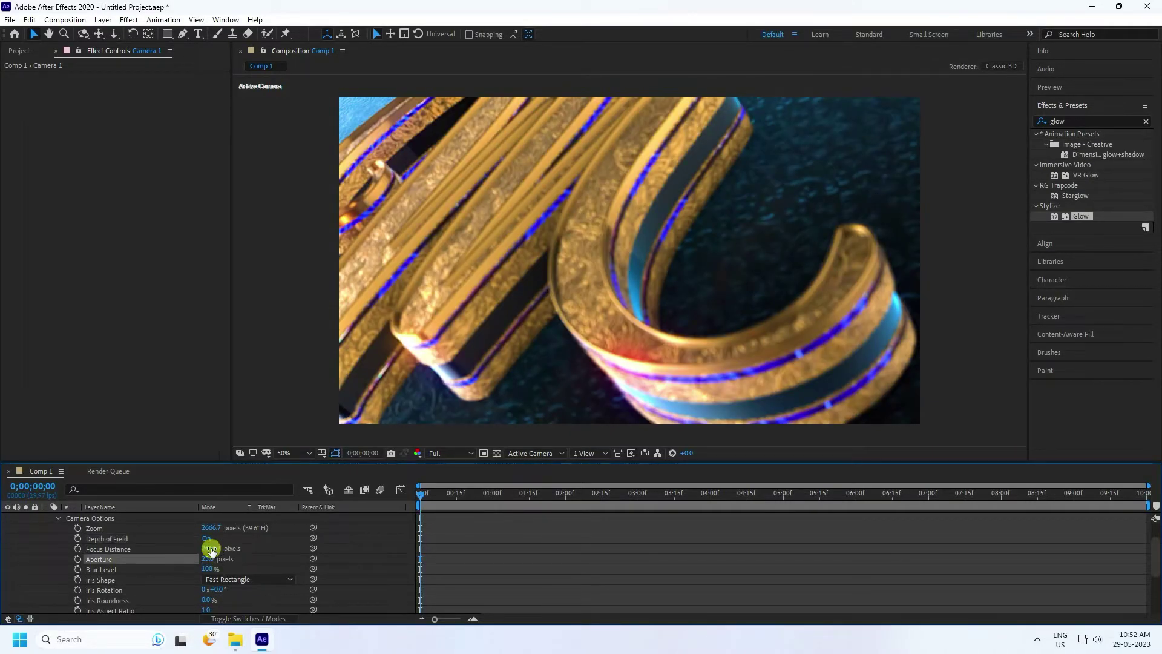
# Start keyframing Camera 1's focus distance at the first frame, reveal only its animated properties and set the focus distance to 550 pixels
pyautogui.click(75, 547)
pyautogui.scroll(2, 66, 554)
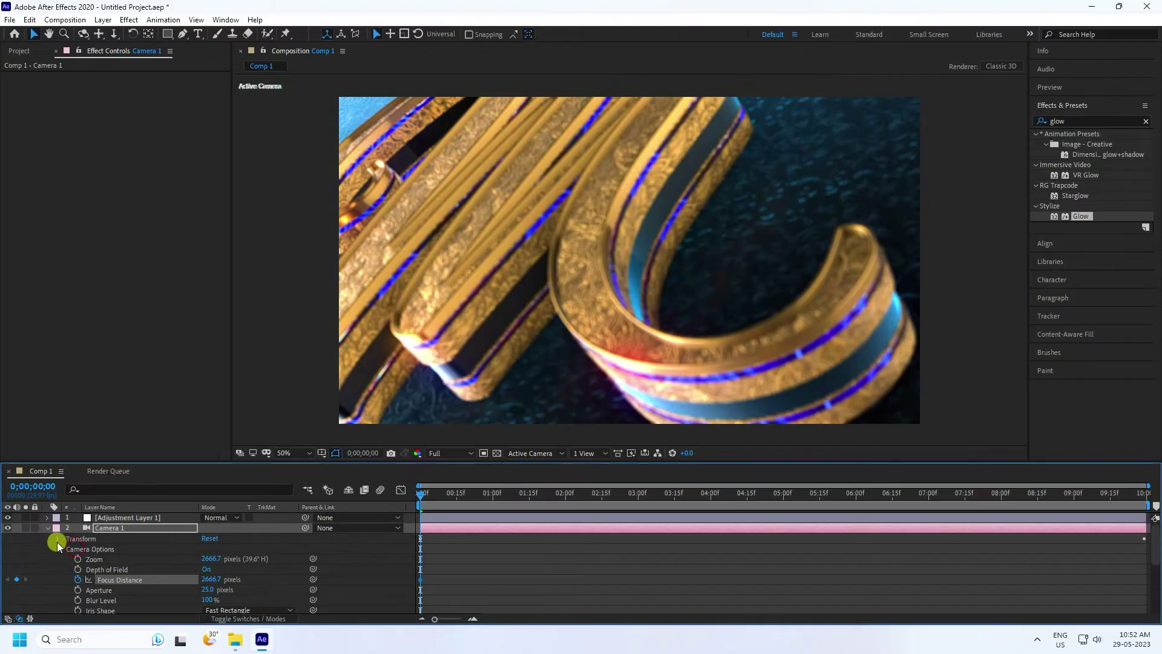
pyautogui.click(56, 548)
pyautogui.click(48, 531)
pyautogui.click(109, 530)
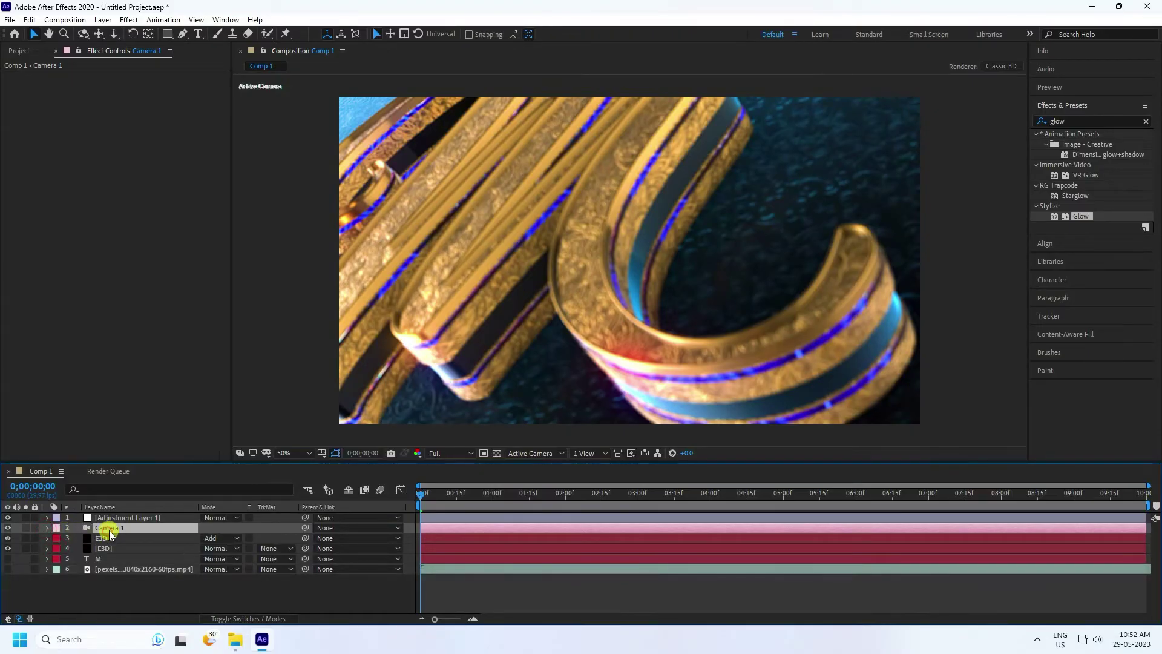
pyautogui.press('u')
pyautogui.click(218, 547)
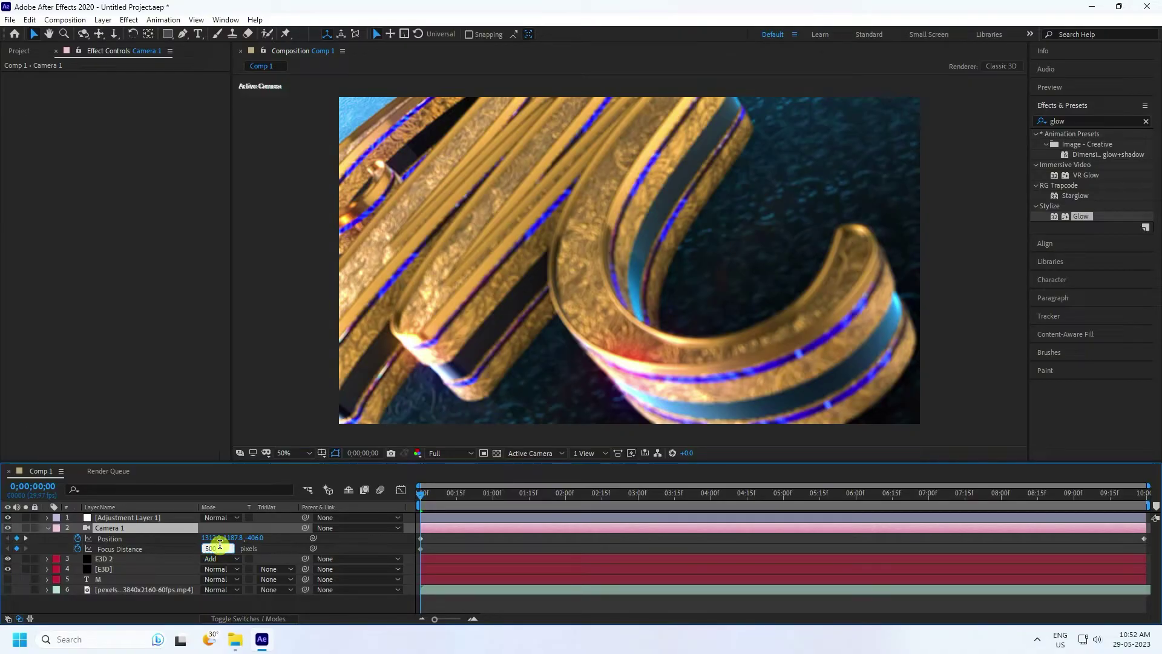
pyautogui.press('Return')
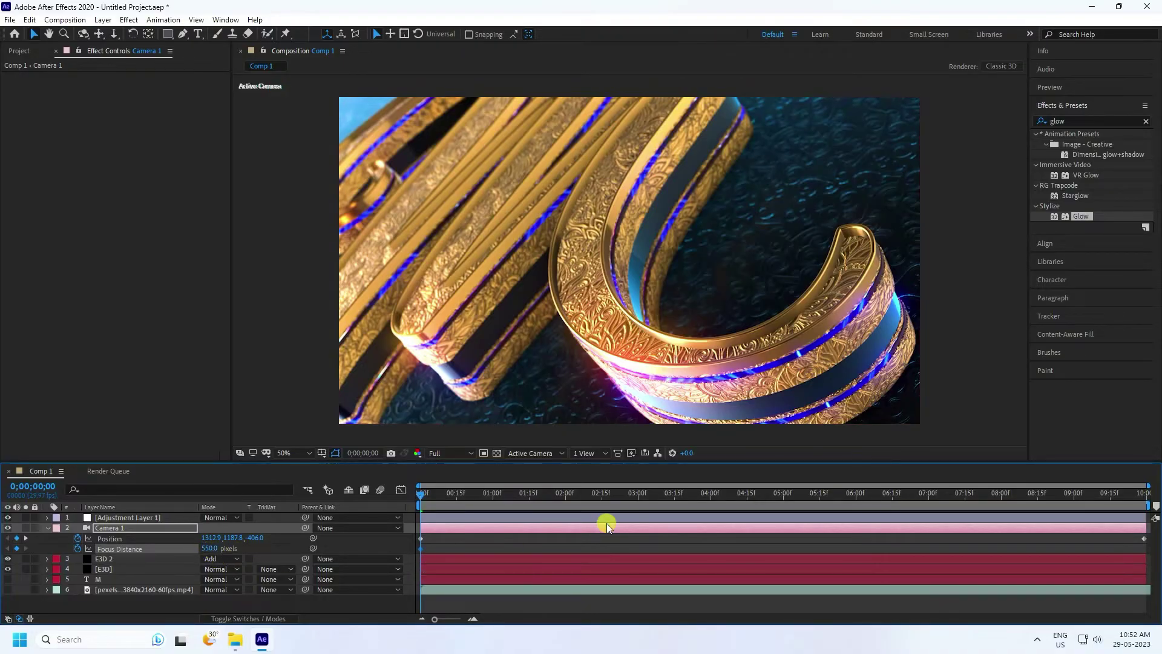
# Add a 550-pixel focus distance keyframe for Camera 1 at 5 seconds and check the focus at the final camera position keyframe
pyautogui.click(783, 495)
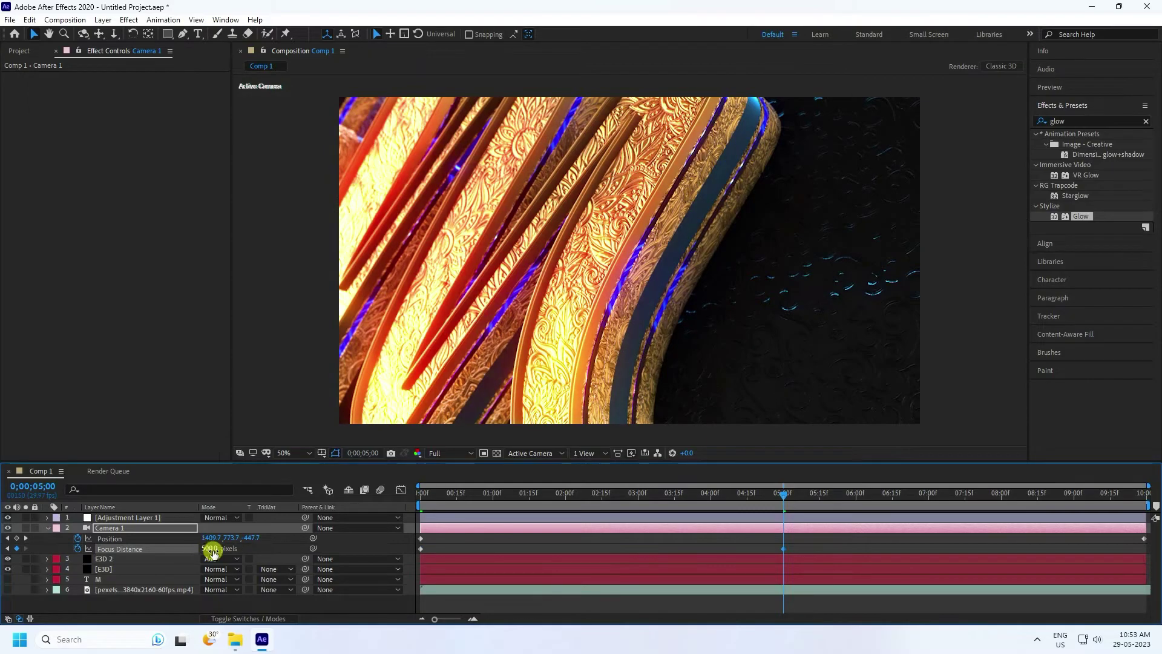
pyautogui.press('Return')
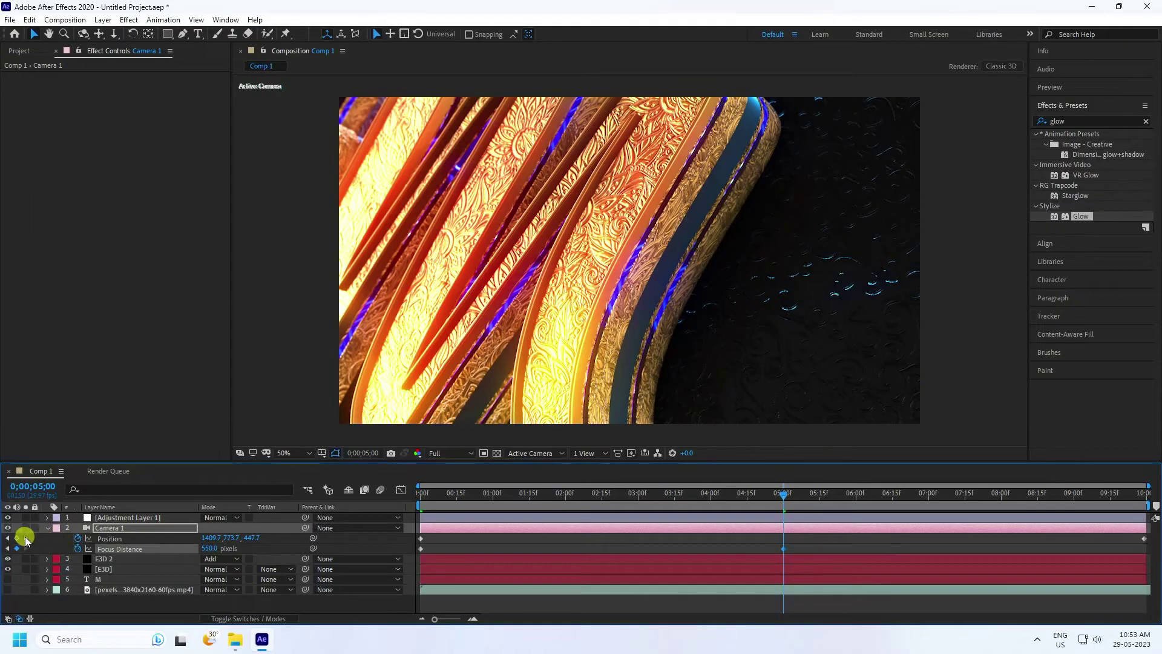
pyautogui.click(26, 538)
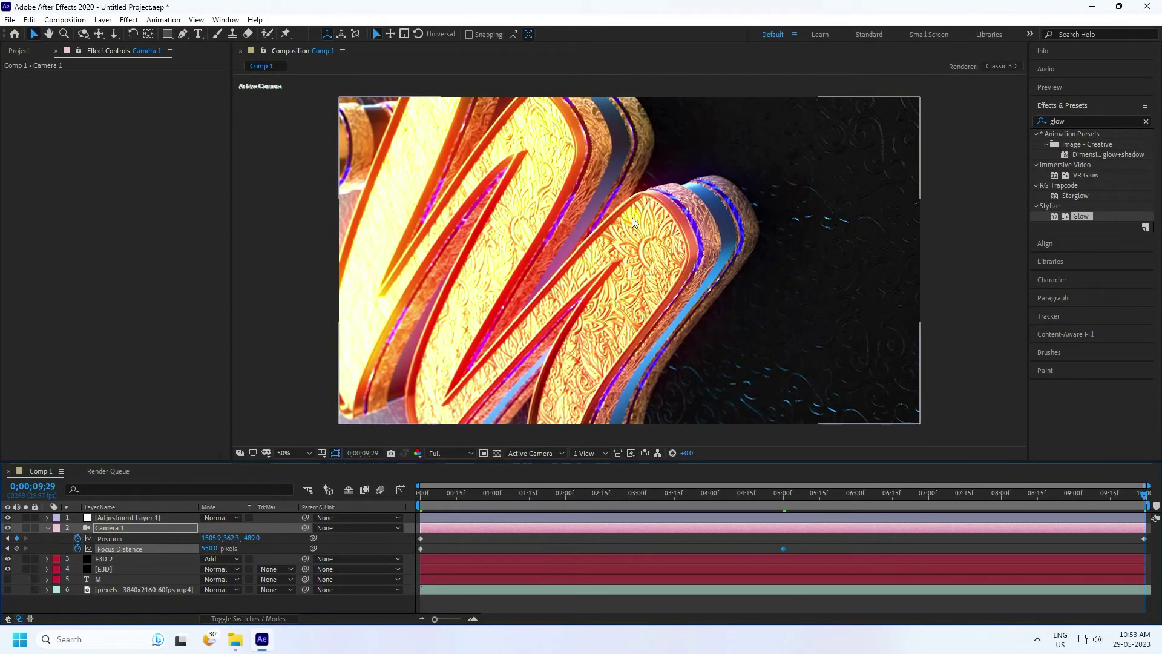
# Check the depth of field around 2 seconds, return to the first frame and play the animation preview
pyautogui.moveTo(514, 491); pyautogui.dragTo(565, 495)
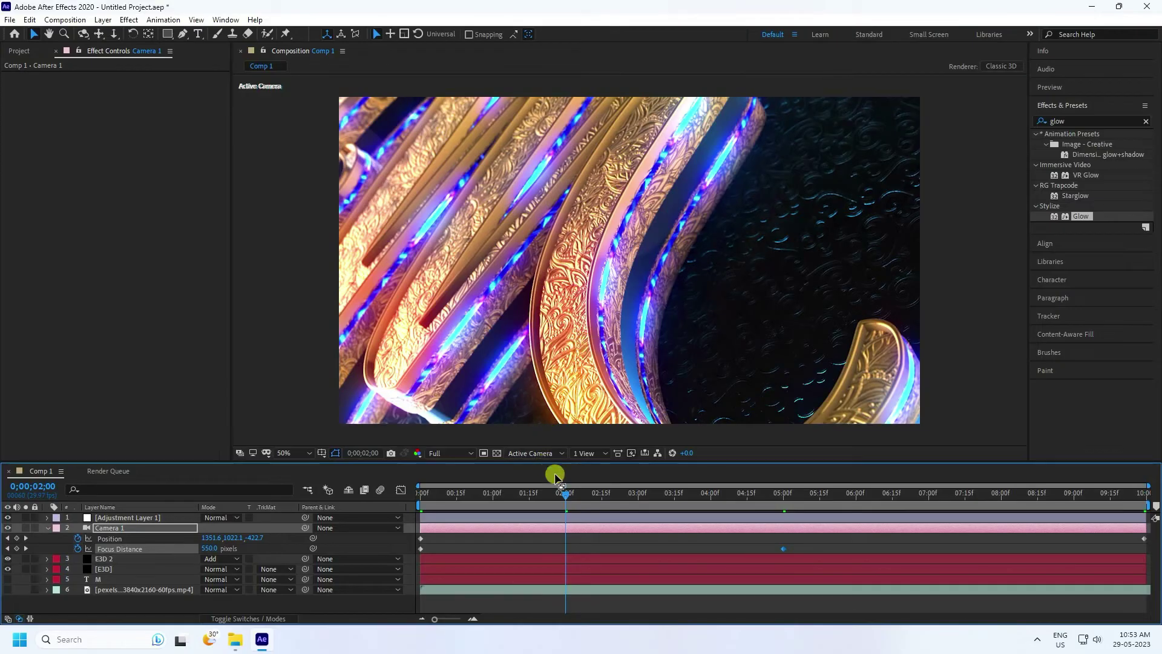
pyautogui.moveTo(565, 493); pyautogui.dragTo(422, 493)
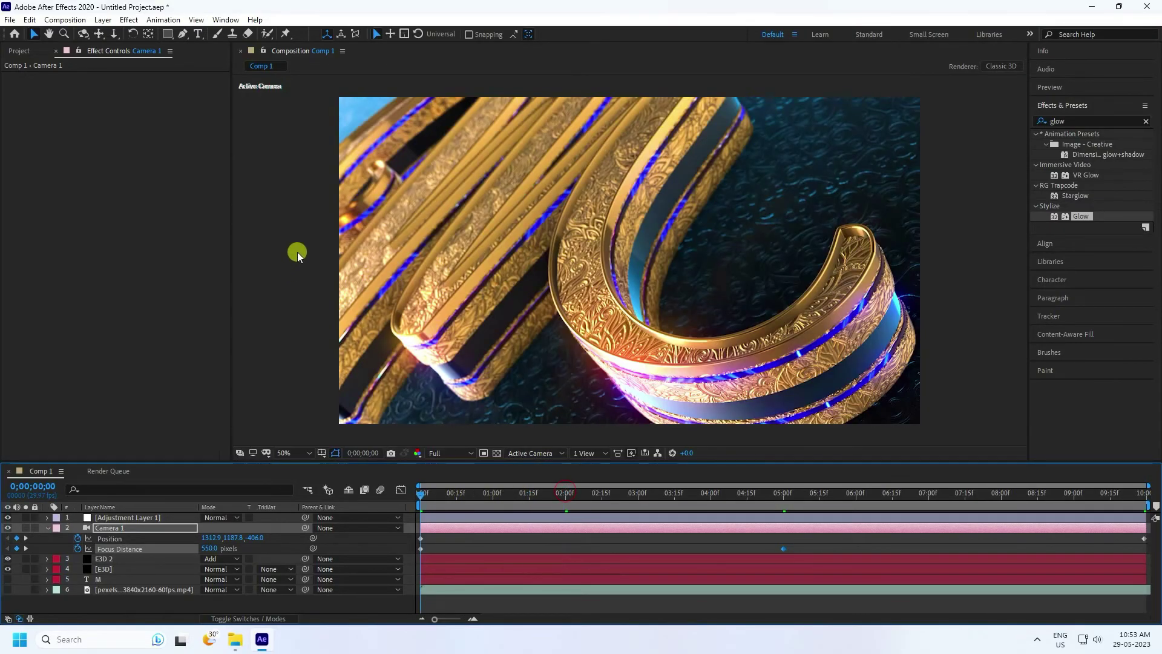
pyautogui.press('space')
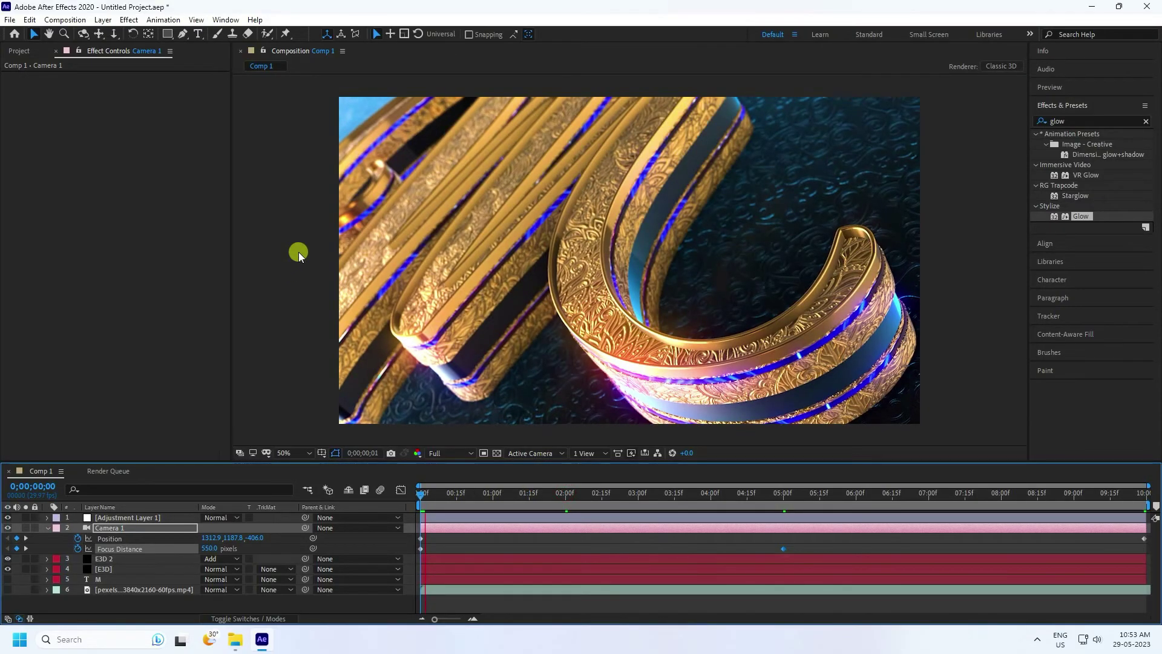